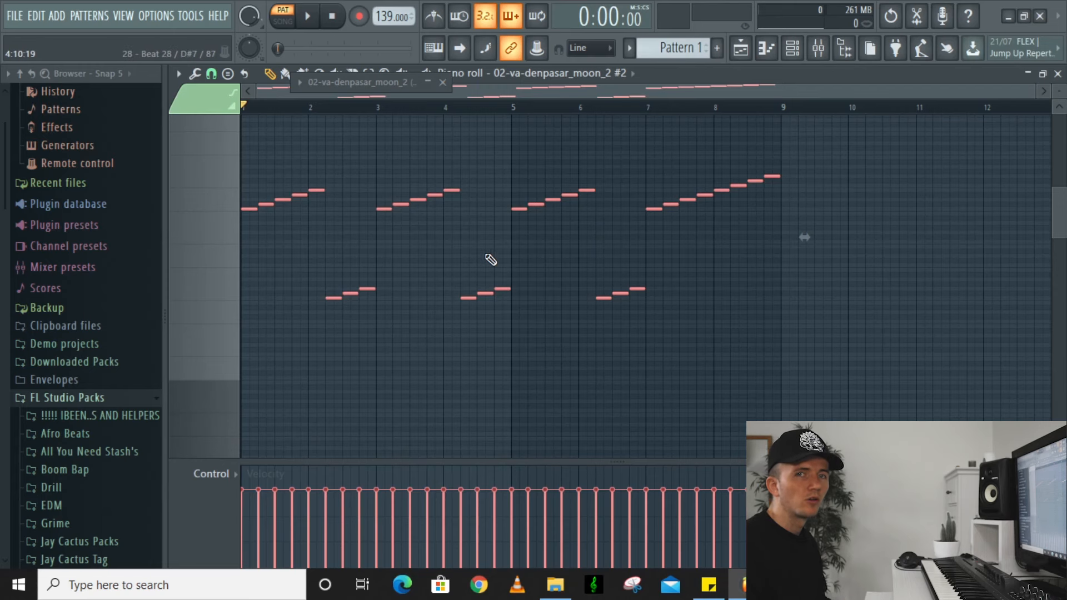
Deselect all chopped sample notes in the piano roll and play the pattern from the start
left_click(802, 323, "ctrl")
left_click_drag(803, 322, 161, 216, "ctrl")
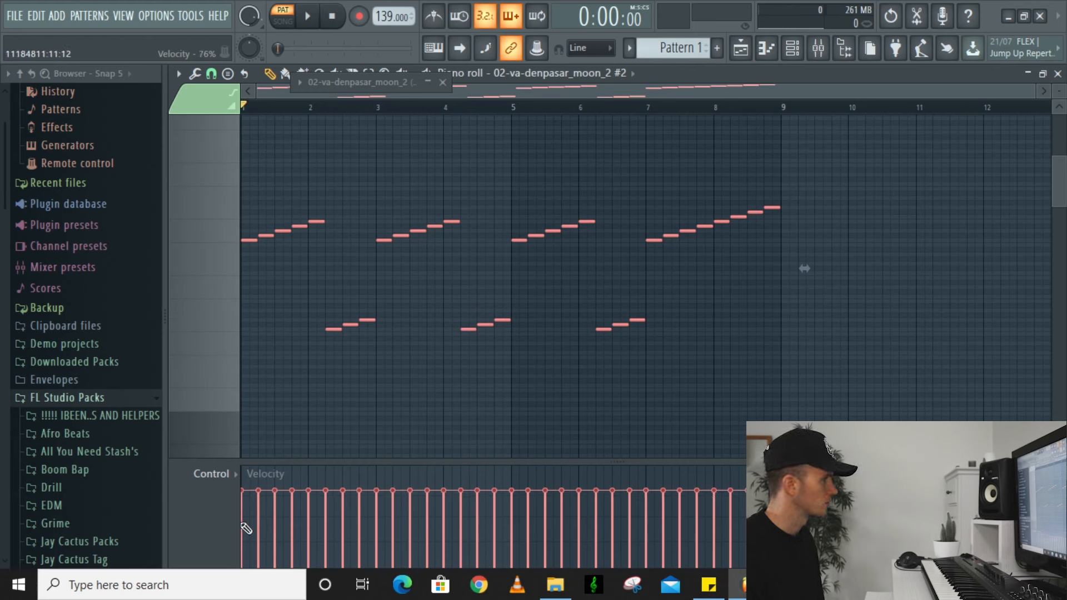
key("ctrl+d")
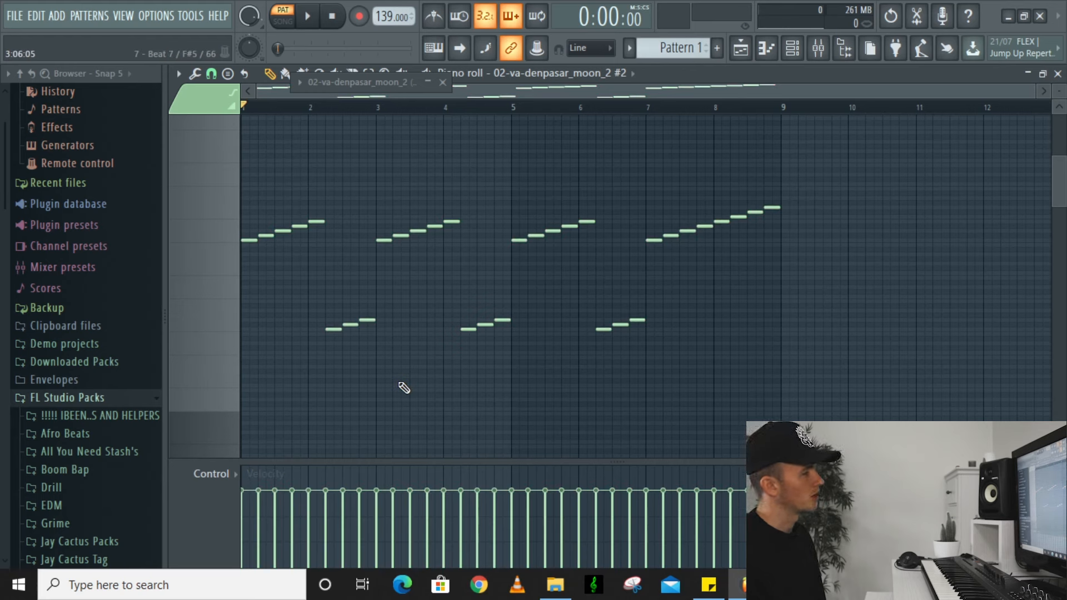
key("space")
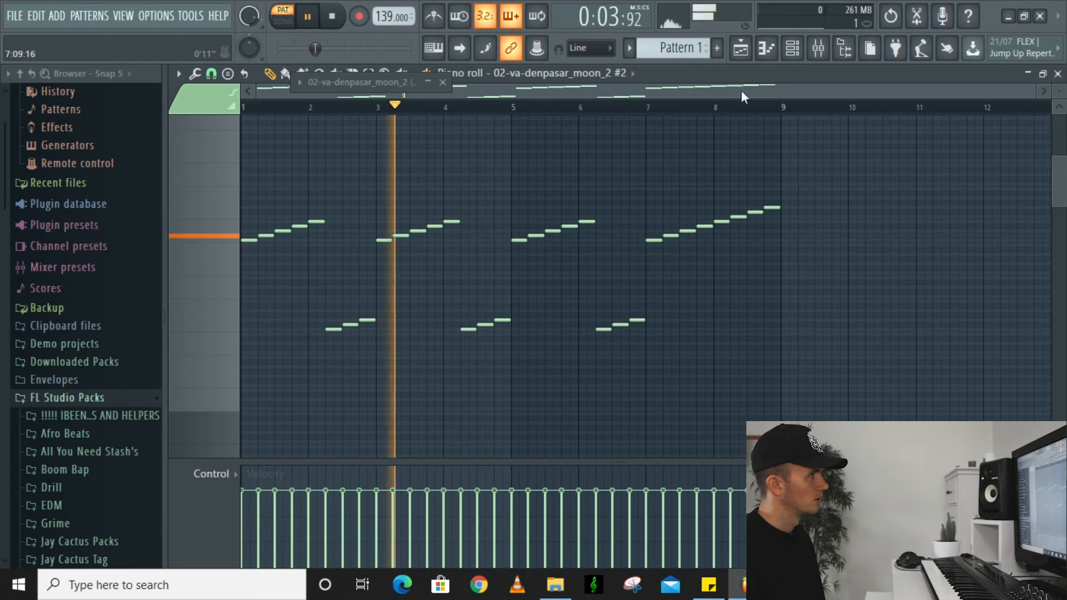
key("space")
Adjust the pitch shift in the Fruity Slicer of the 02-va-denpasar_moon_2 #2 channel and play the pattern
key("F6")
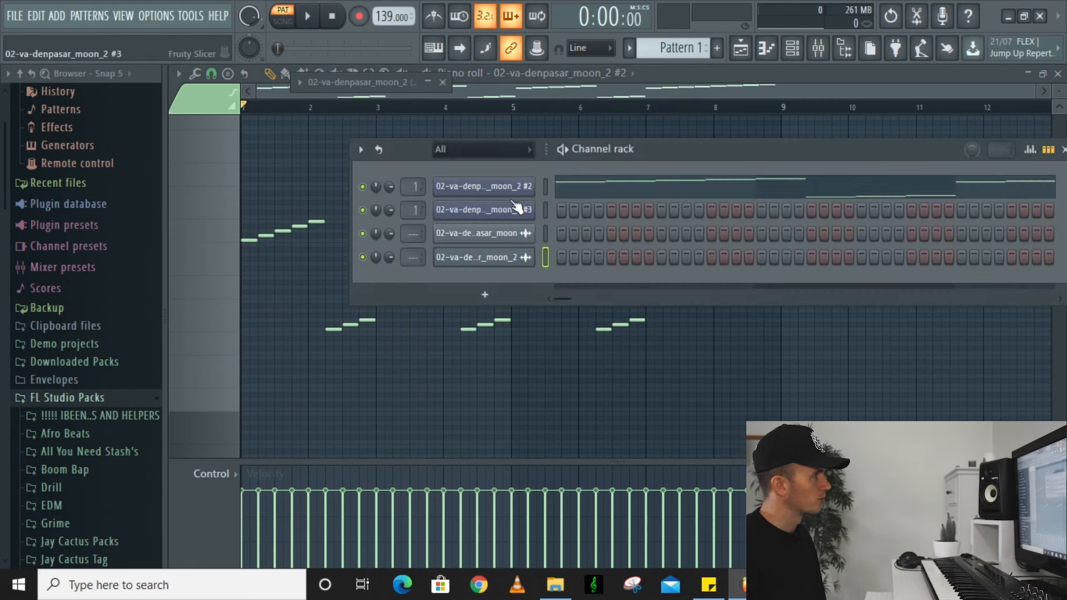
left_click(517, 209)
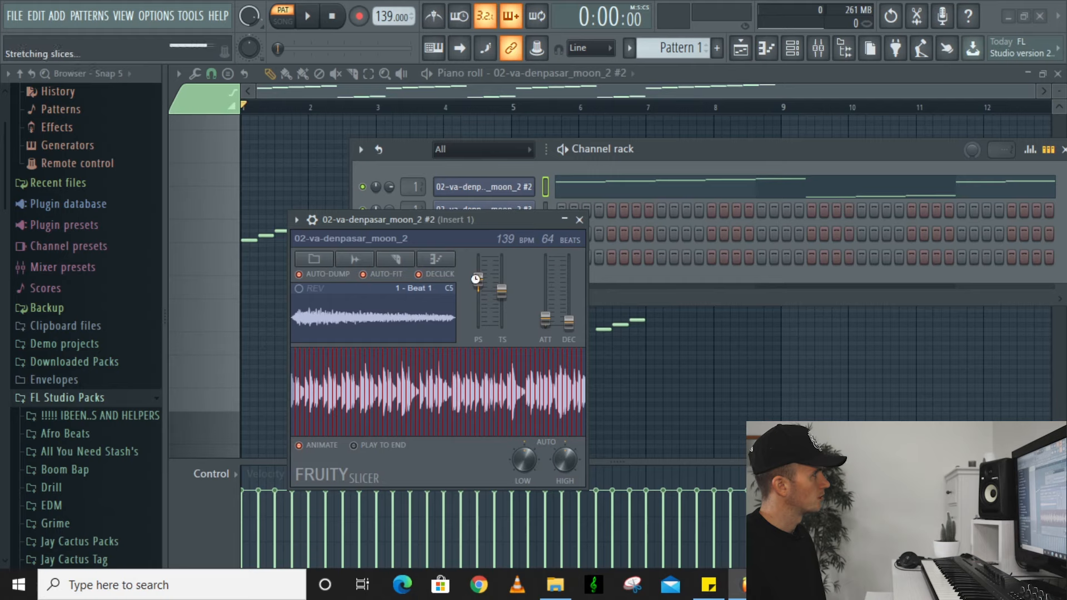
key("space")
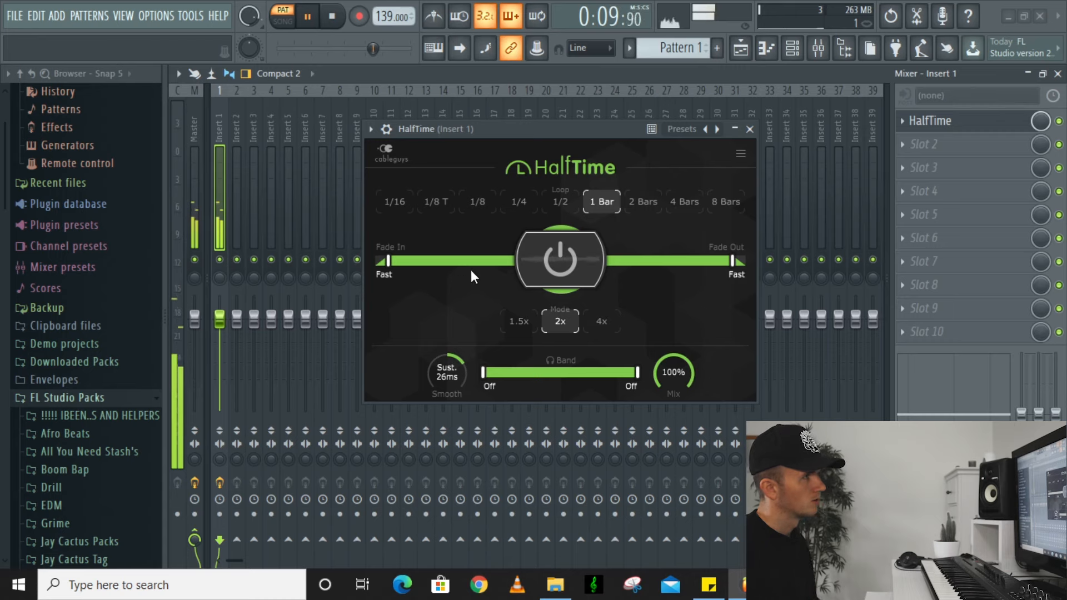
Close HalfTime and load iZotope Vinyl into the second effect slot of Insert 1
left_click(750, 129)
left_click(955, 144)
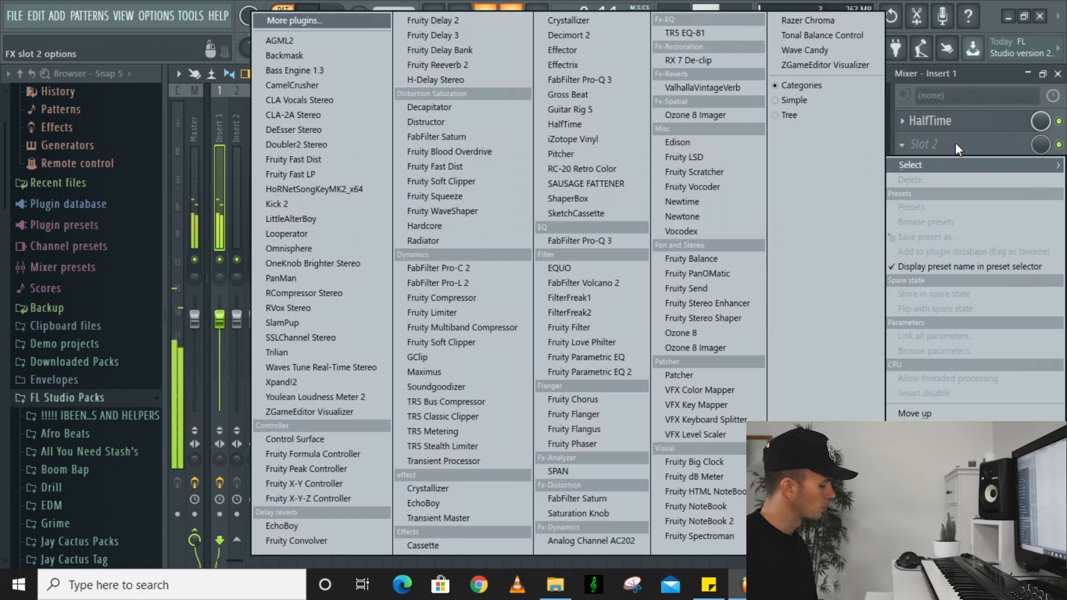
key("i")
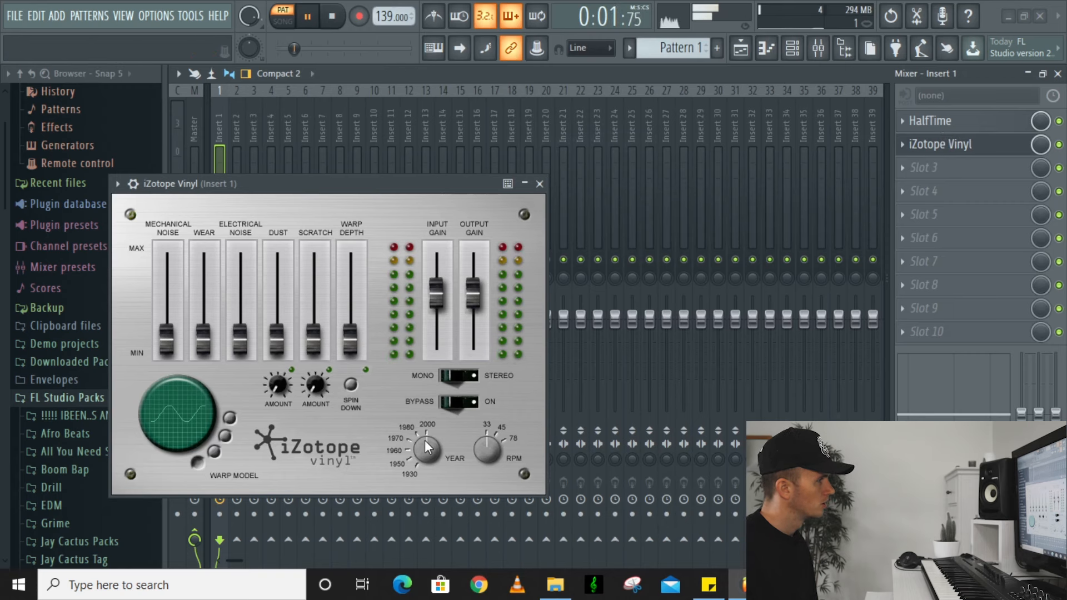
left_click_drag(418, 189, 604, 164)
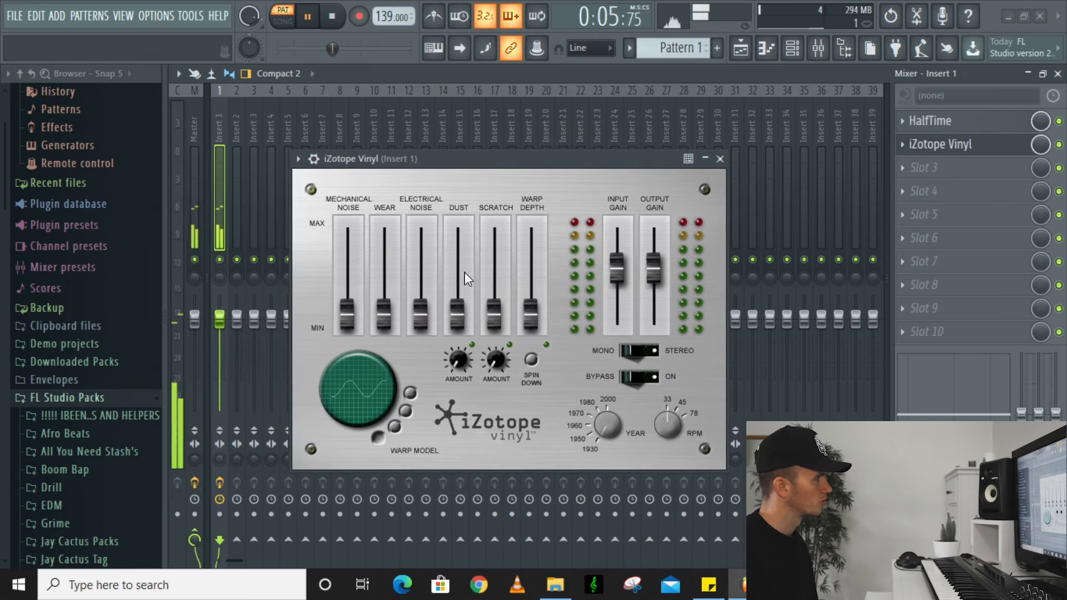
Set iZotope Vinyl's wear to about 50%, its year to 1960 and its output gain to 9.8 dB
left_click_drag(492, 318, 495, 254)
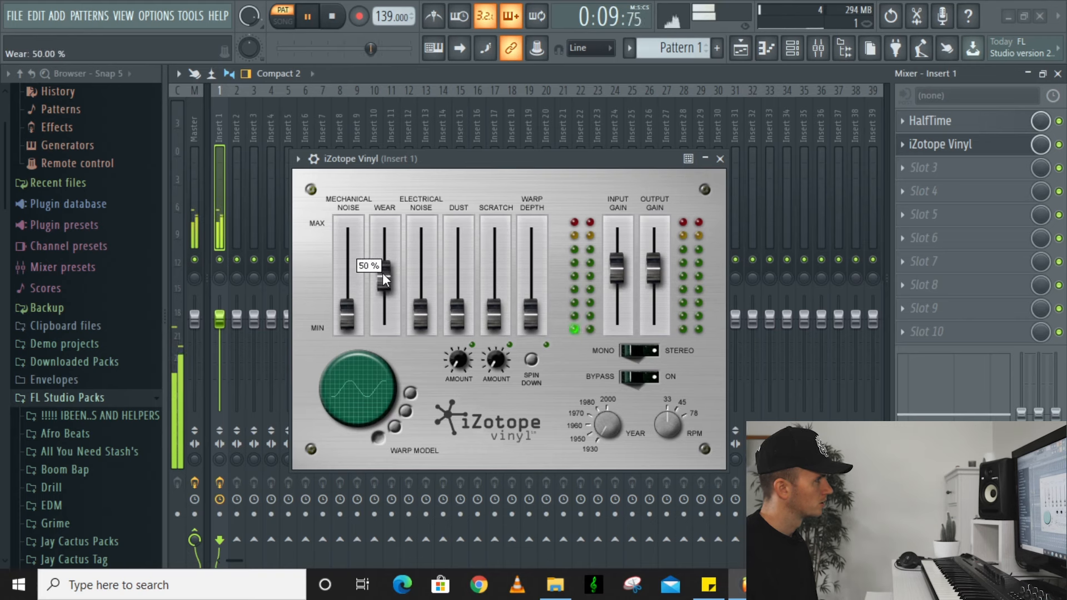
left_click_drag(599, 432, 600, 436)
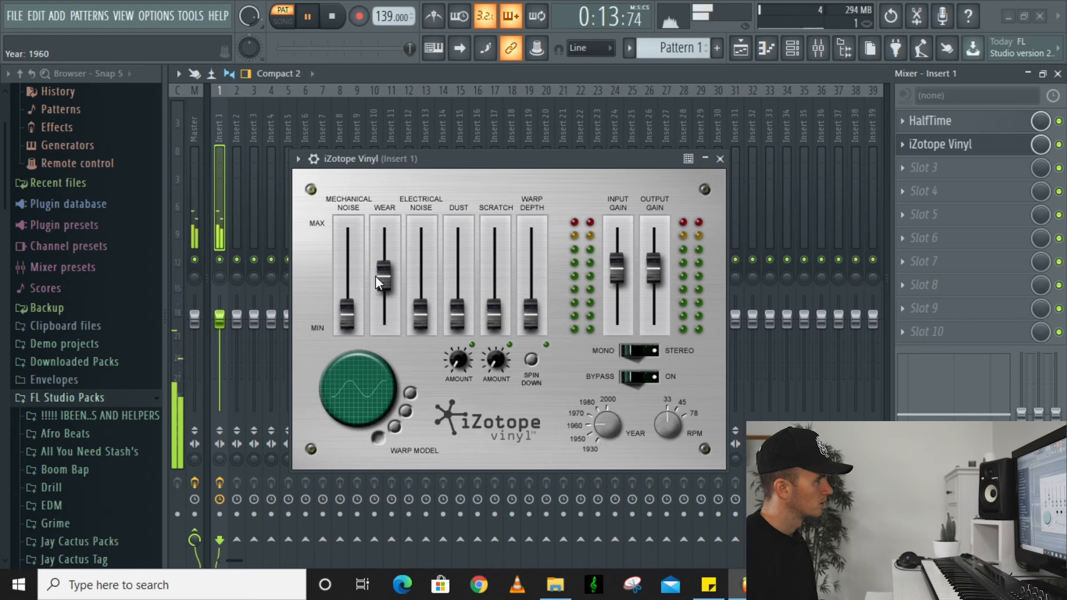
left_click(704, 159)
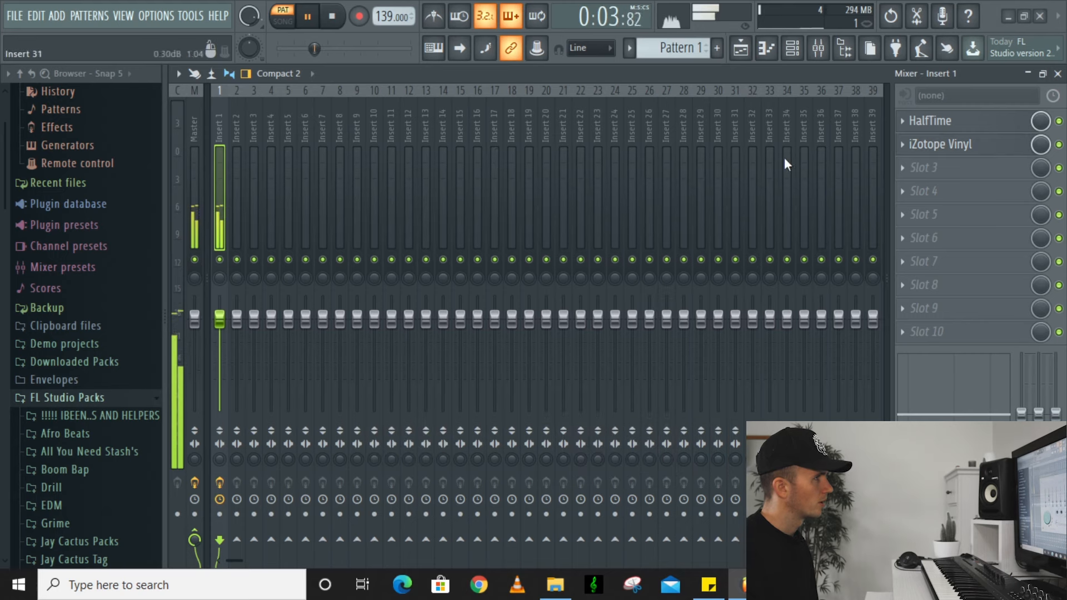
left_click(934, 144)
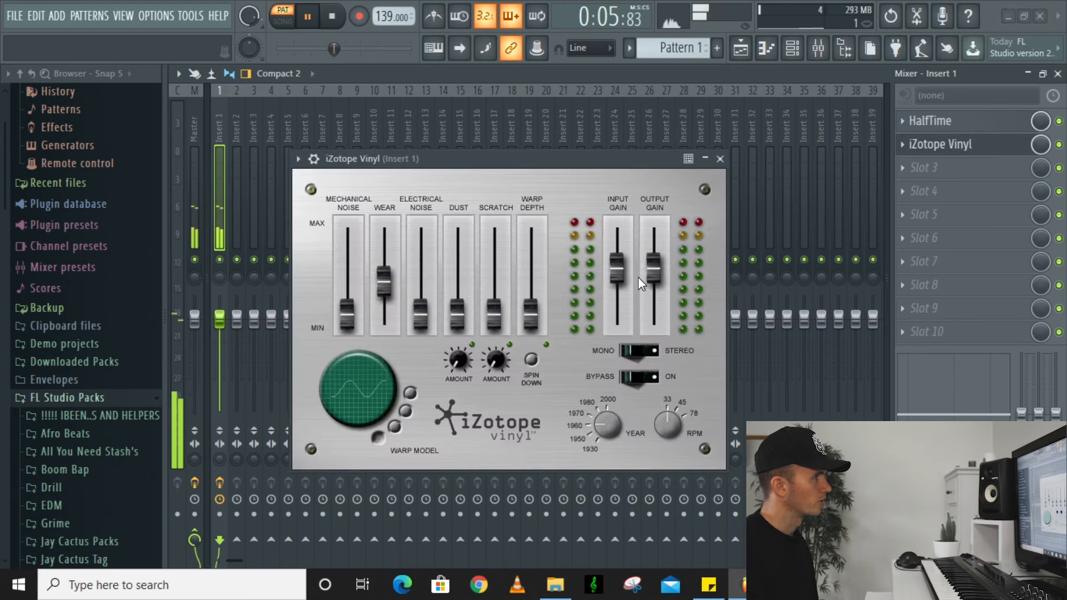
left_click_drag(654, 268, 652, 259)
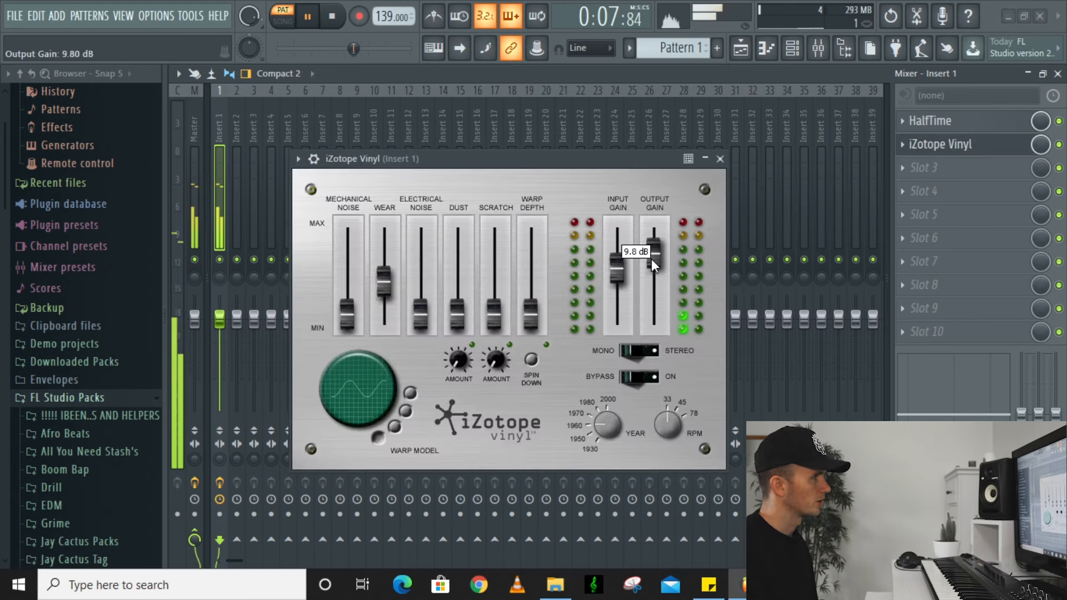
left_click(720, 159)
Load ValhallaVintageVerb into the third effect slot of Insert 1 and set its mix to 14.4%
left_click(935, 172)
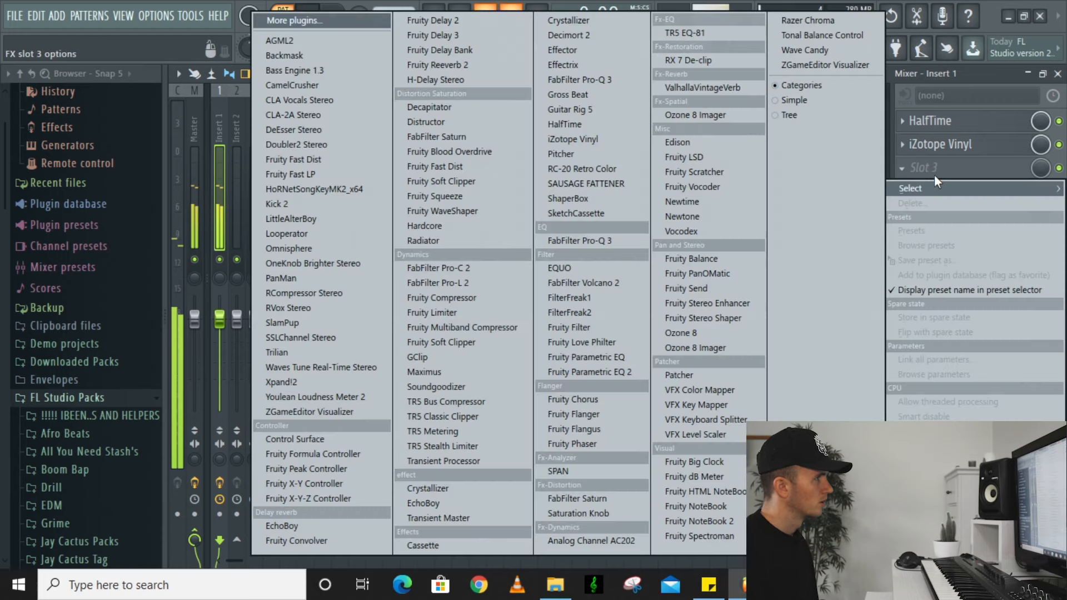
left_click(726, 89)
left_click_drag(473, 242, 445, 282)
left_click_drag(708, 135, 599, 105)
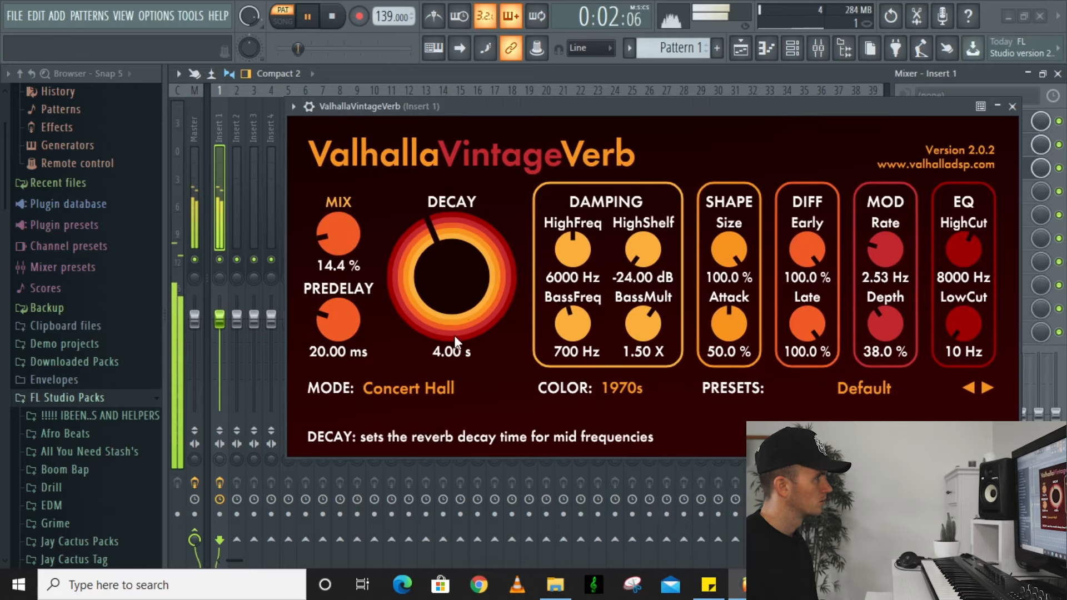
Adjust the reverb's decay and low cut, and close the plugin
left_click_drag(445, 303, 458, 322)
mouse_move(961, 326)
left_mouse_down()
mouse_move(958, 313)
mouse_move(949, 333)
mouse_move(963, 322)
left_mouse_up()
left_click_drag(756, 106, 639, 122)
left_click(895, 123)
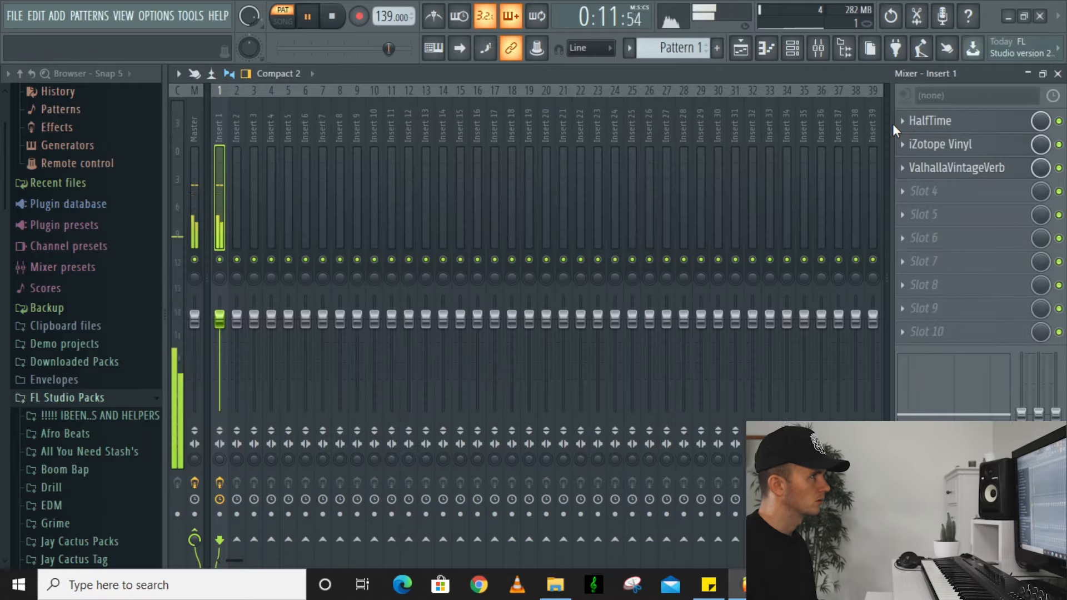
Add FabFilter Pro-Q 3 in the fourth effect slot of Insert 1 with a 24 dB/oct low cut at about 105 Hz
left_click(925, 190)
left_click(614, 245)
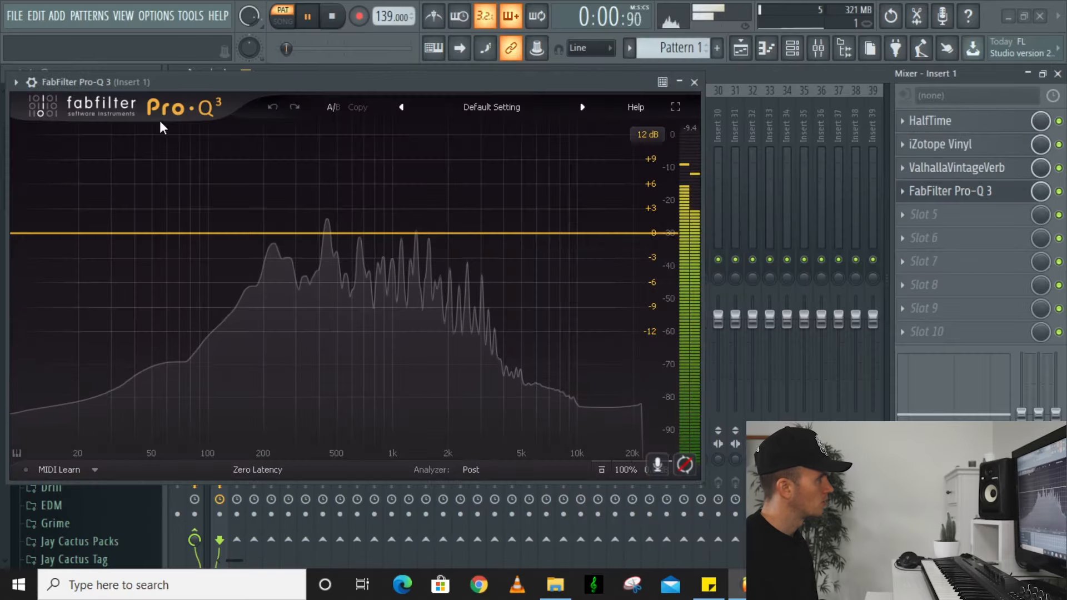
left_click(35, 234)
left_click_drag(39, 236, 212, 274)
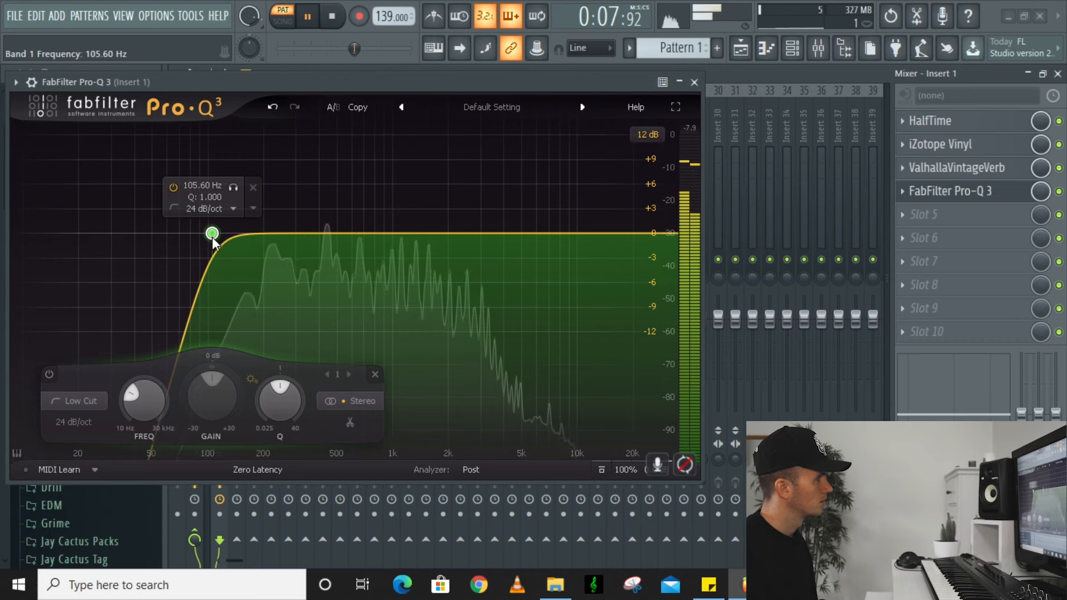
left_click(694, 81)
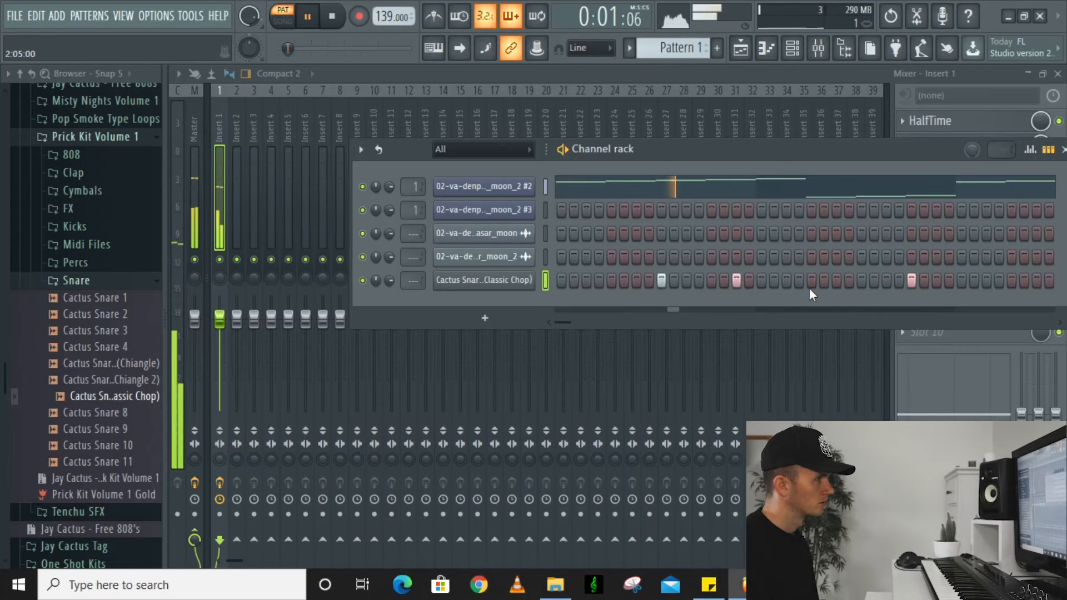
Add hits on steps 21, 41, 47 and 53 of the Cactus Snare (Classic Chop) channel
left_click(812, 280)
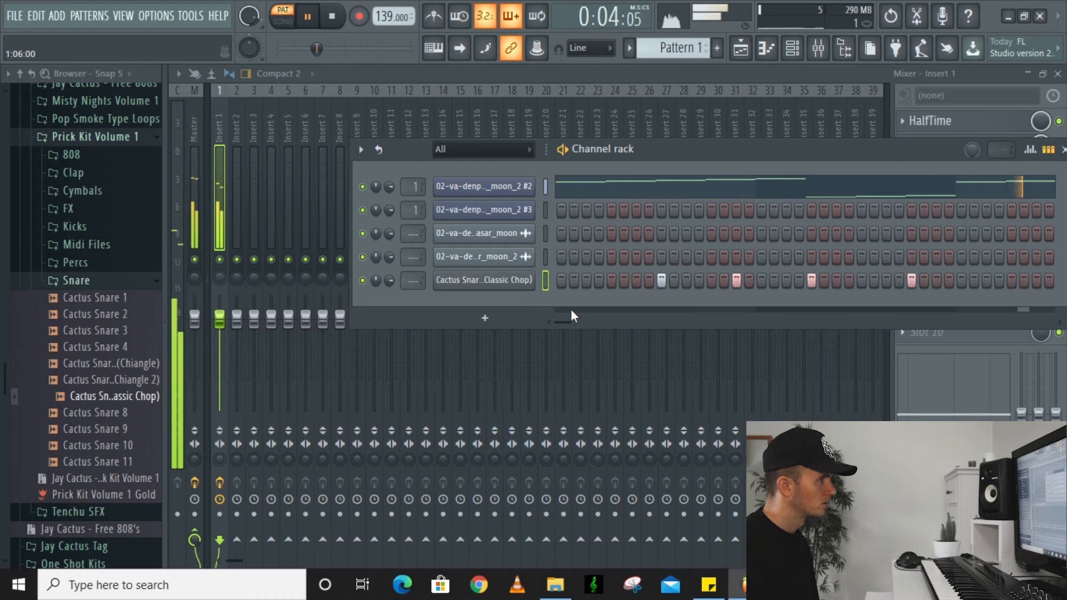
left_click_drag(556, 322, 563, 323)
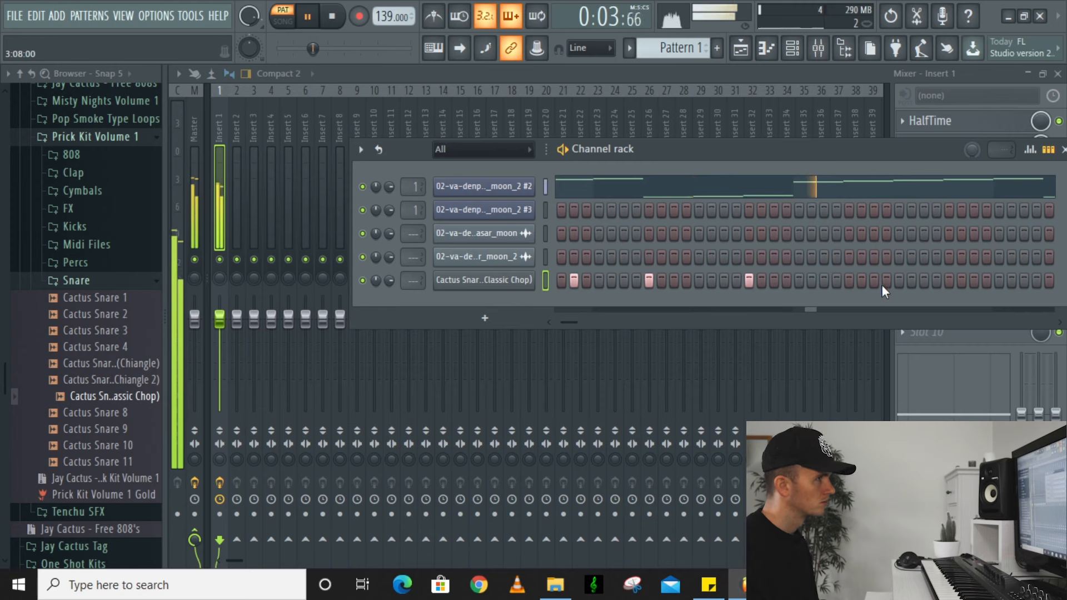
left_click(897, 282)
left_click(976, 281)
left_click(1048, 281)
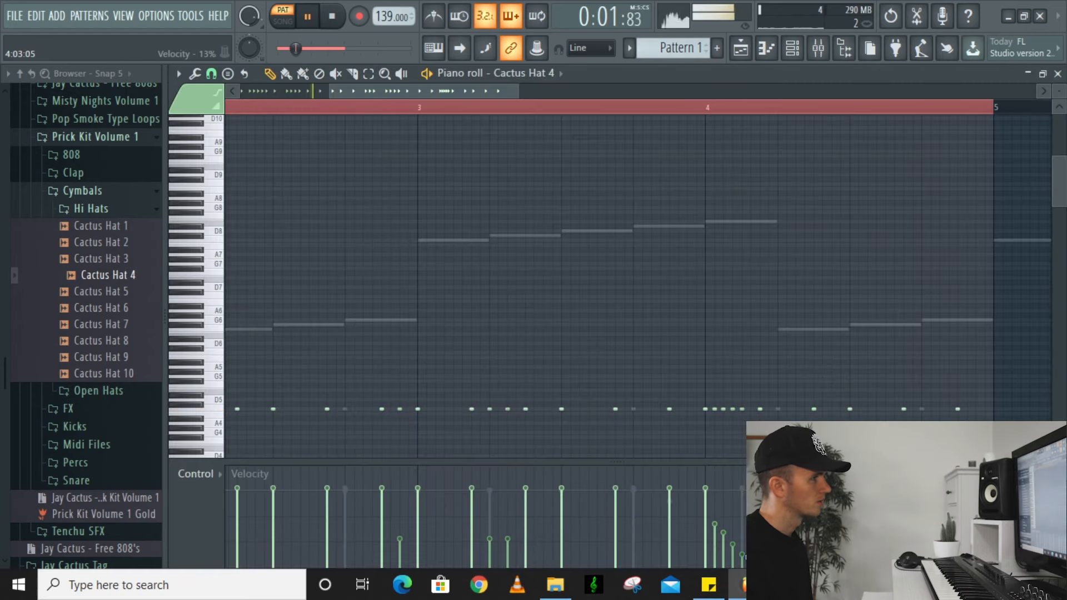
scroll(748, 418, "down", 5)
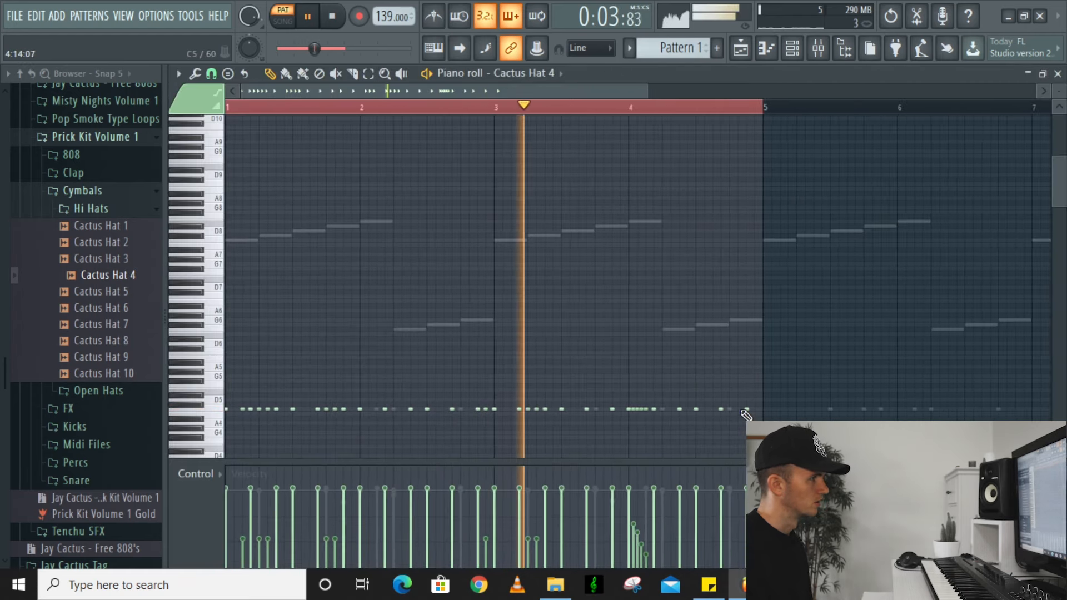
scroll(747, 416, "up", 4)
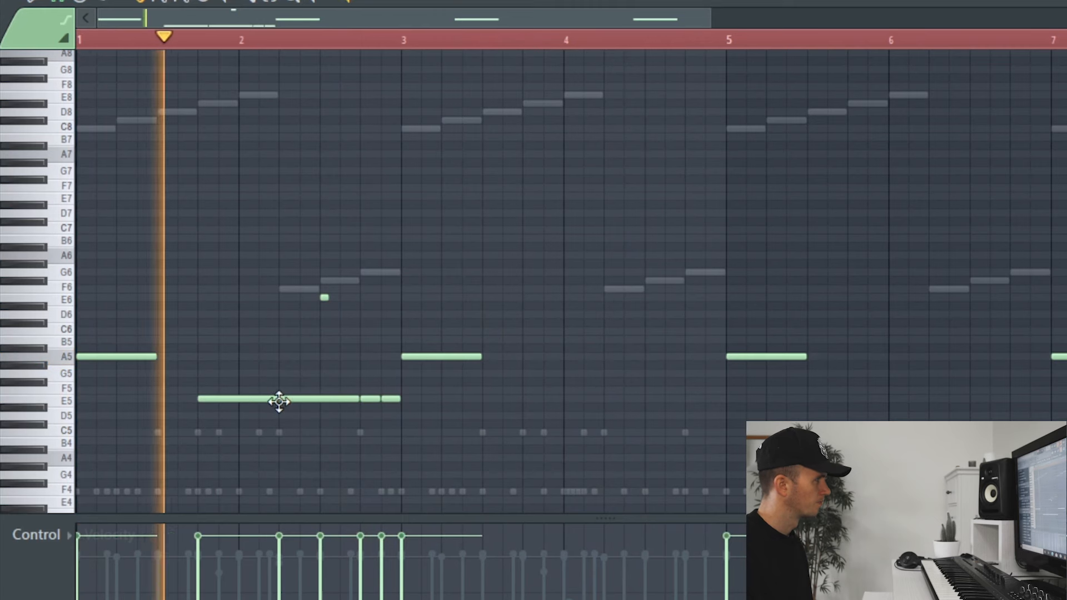
Try the 808 note at the end of bar 1 on D5, return it to E5 and stop playback
left_click_drag(257, 399, 257, 415)
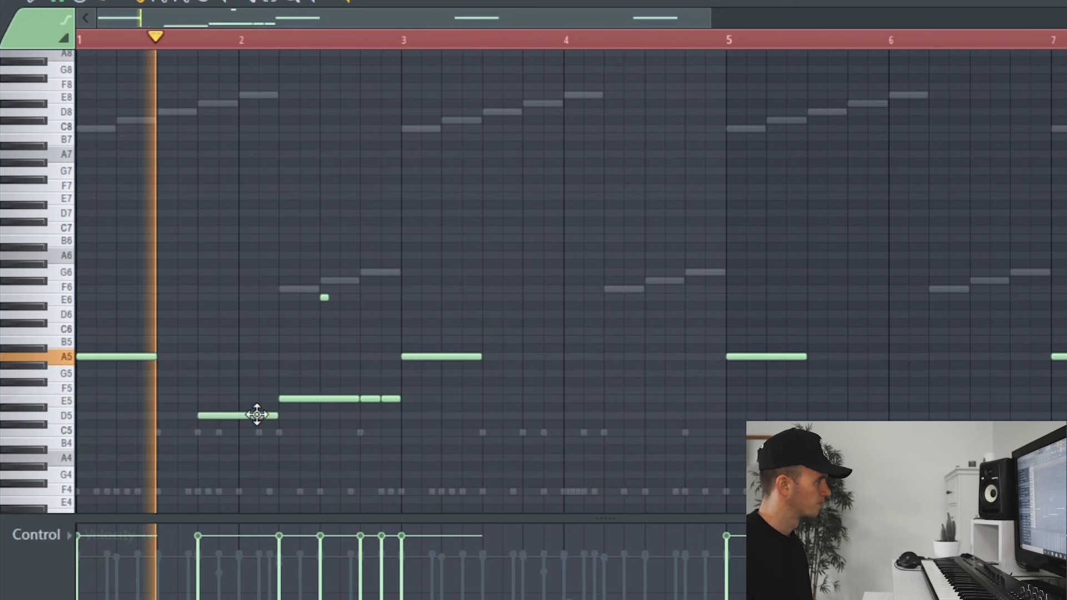
left_click_drag(257, 415, 251, 399)
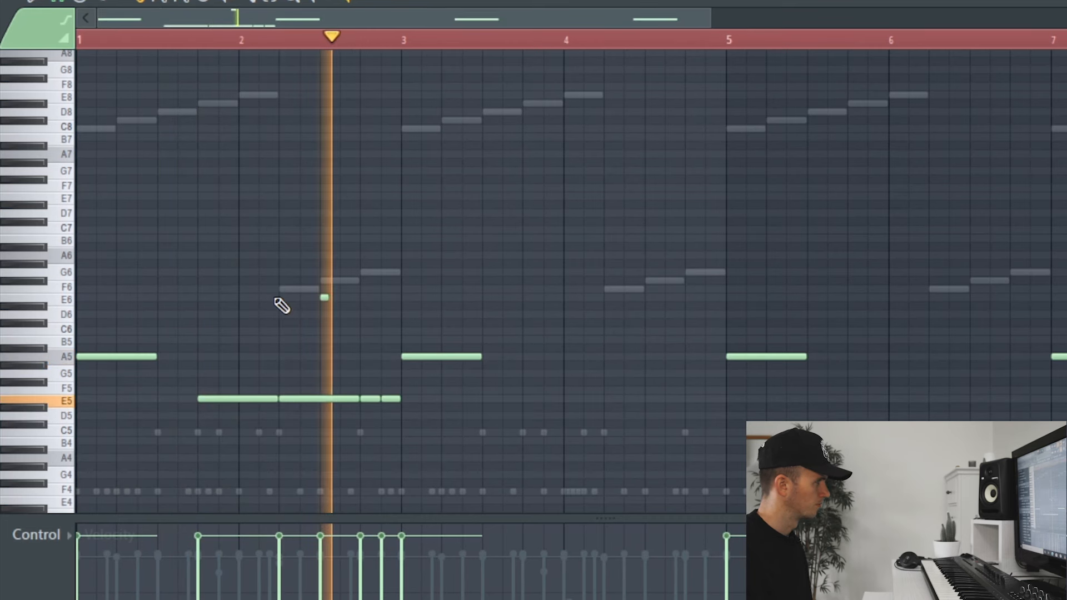
key("space")
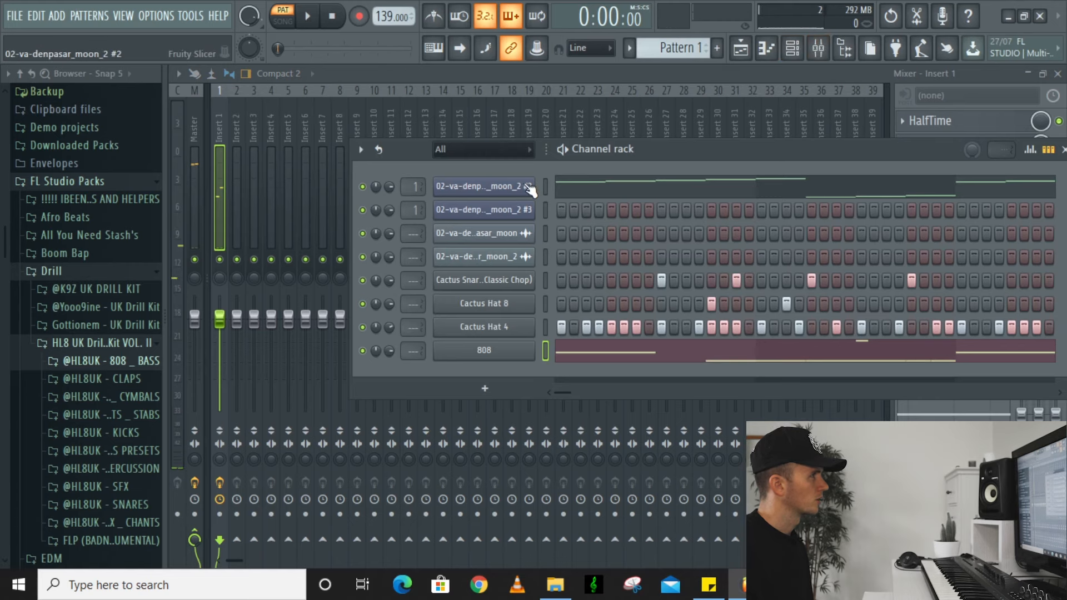
Mute the 808 channel and play the pattern without it
left_click(528, 187)
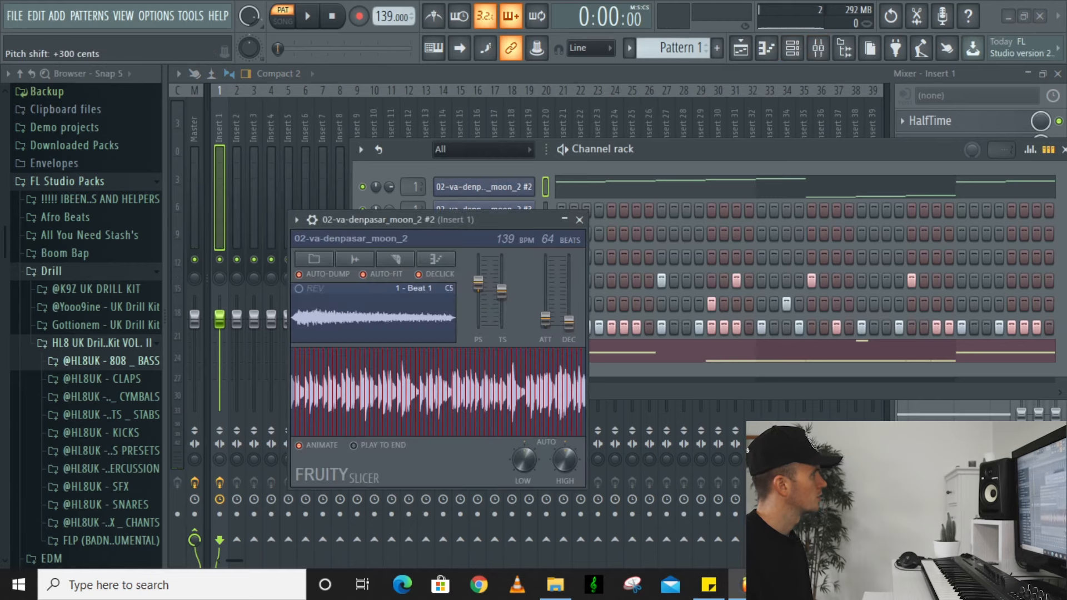
left_click(580, 220)
left_click(364, 351)
key("space")
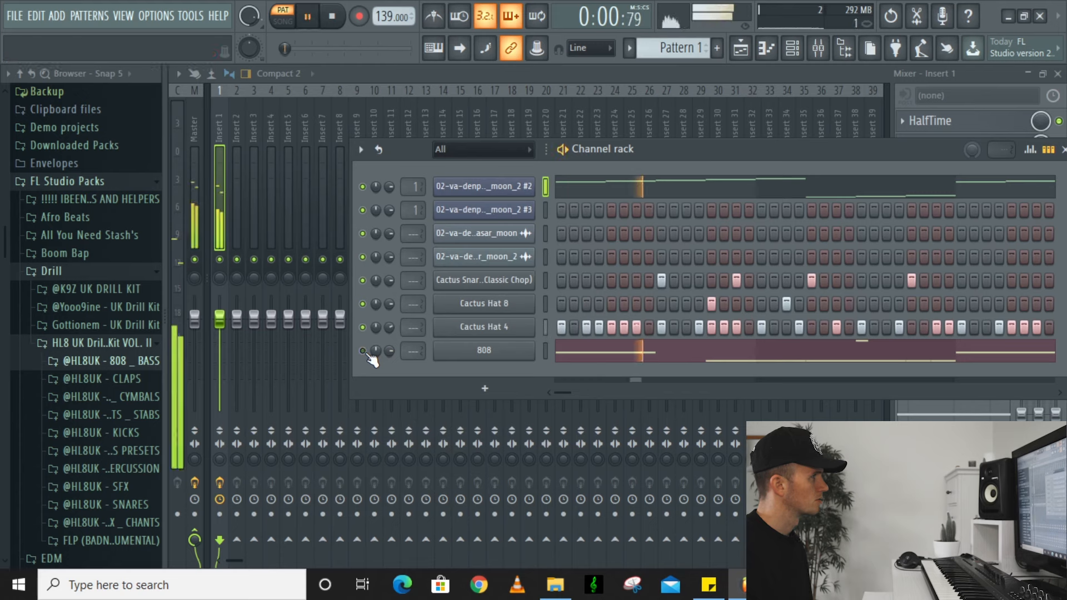
Set the pitch shift of the 02-va-denpasar_moon_2 #2 slicer to -100 cents and play the pattern
left_click(508, 186)
left_click_drag(479, 285, 479, 289)
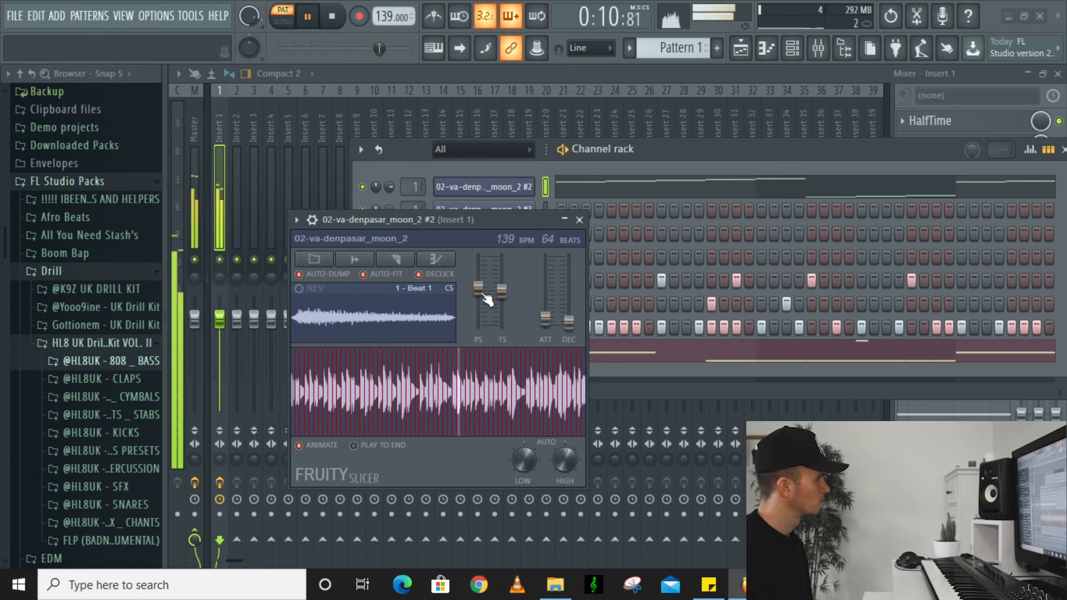
left_click_drag(482, 295, 482, 299)
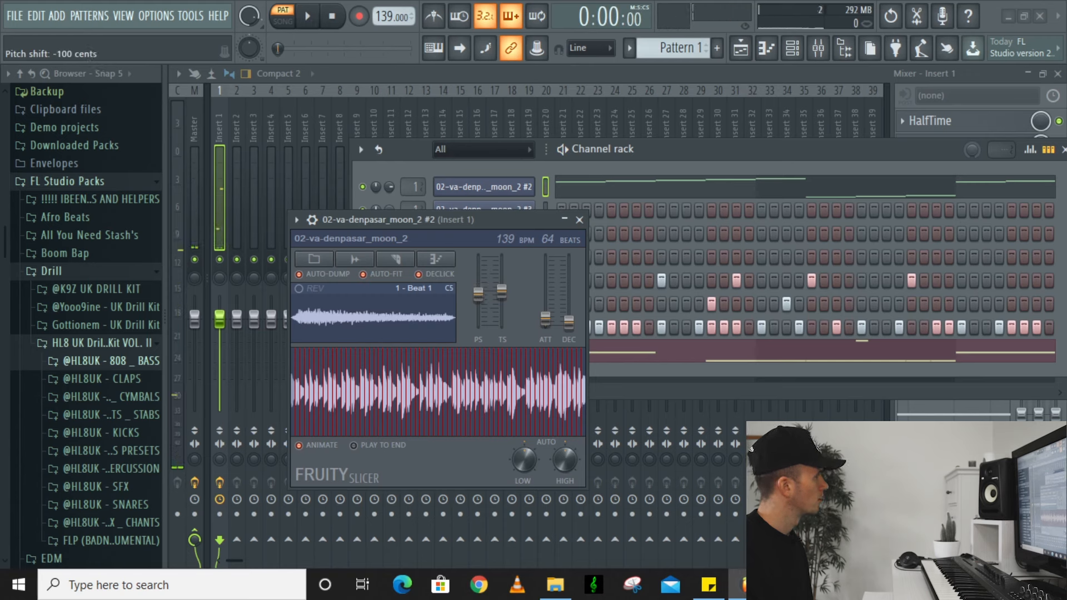
key("space")
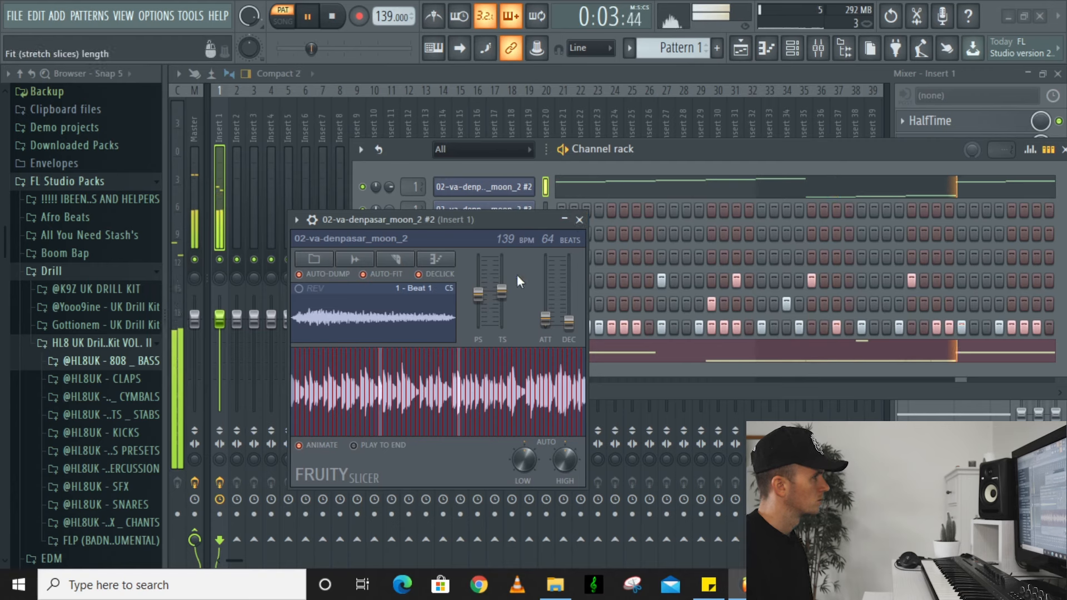
left_click(580, 220)
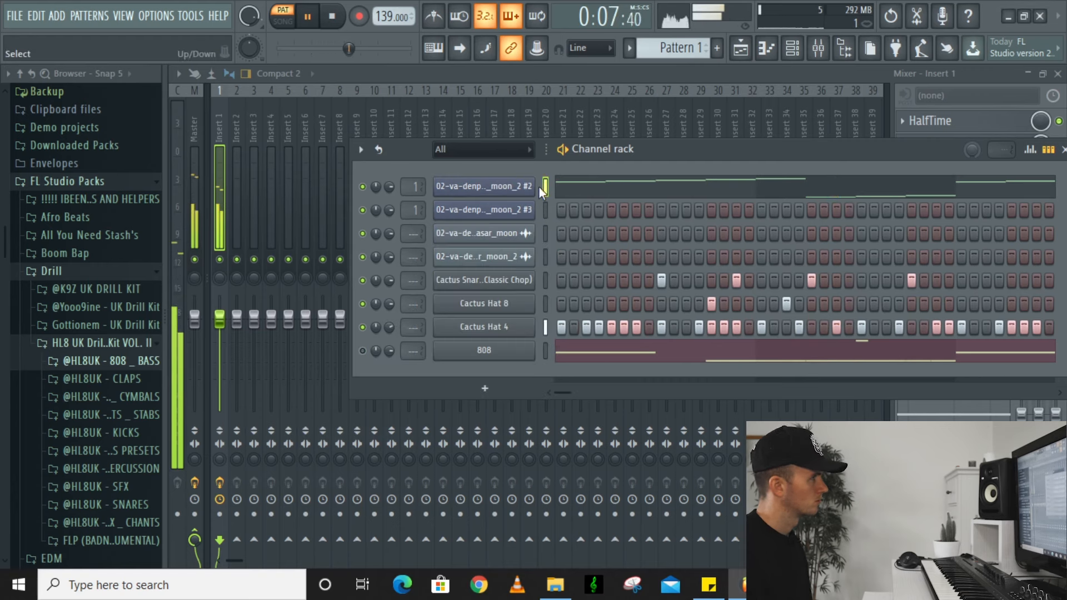
Check the 02-va-denpasar_moon_2 #2 slicer and close it, stop playback and open the 808 notes in the piano roll
left_click(517, 191)
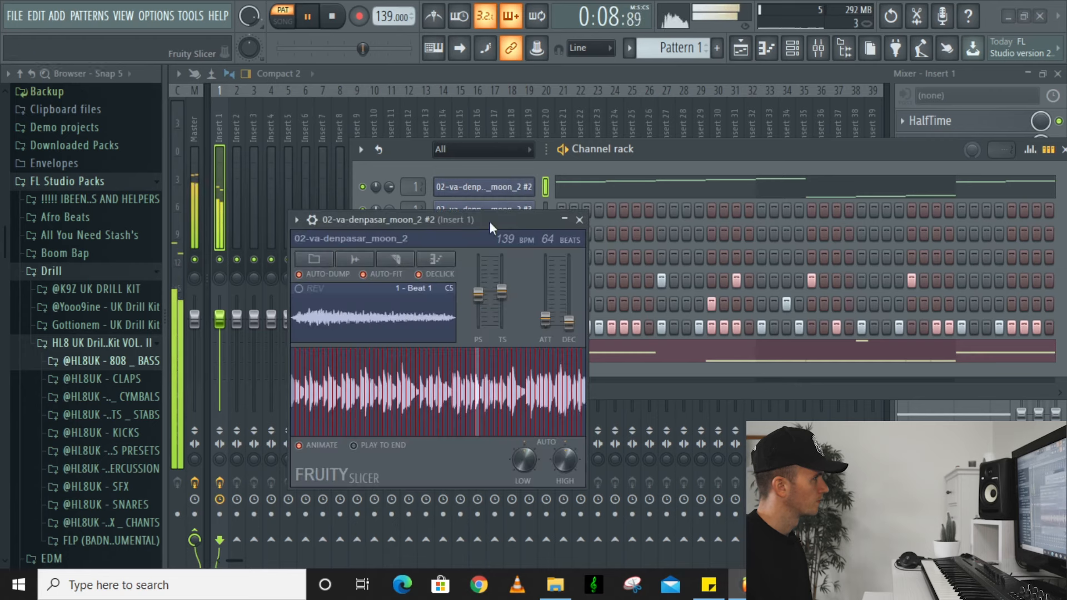
left_click(580, 220)
key("space")
left_click(584, 355)
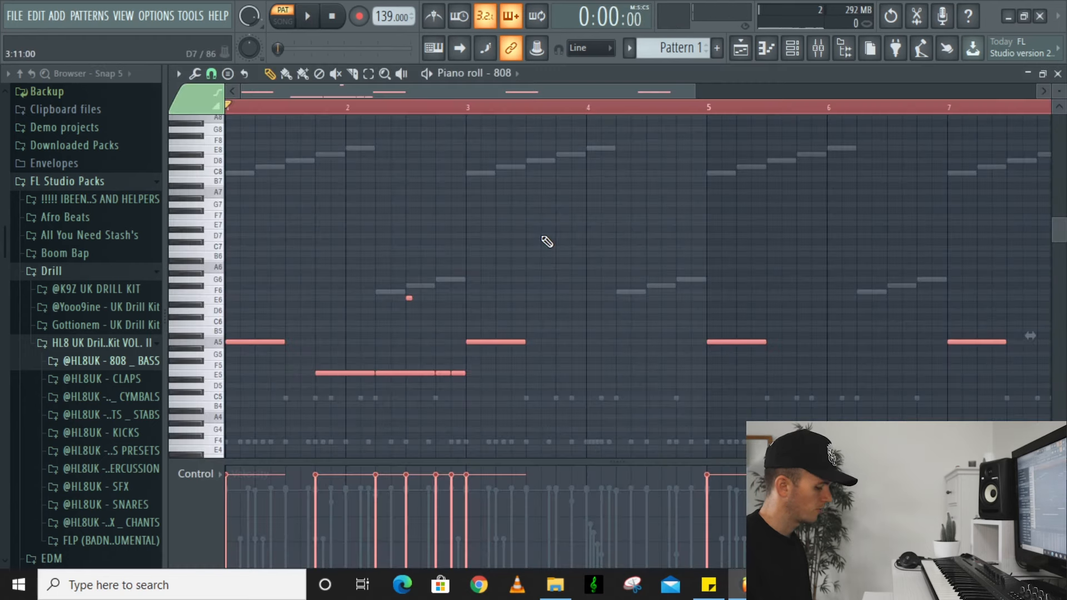
scroll(547, 242, "up", 3)
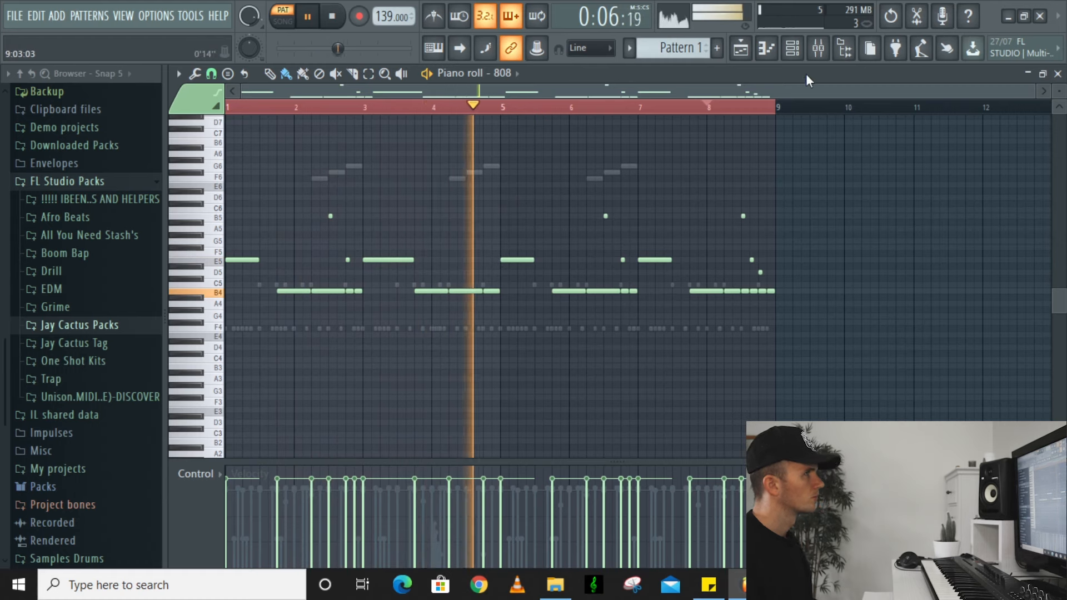
Show the channel rack and open the Kicks folder of Prick Kit Volume 1 in Jay Cactus Packs, toggling playback
left_click(805, 48)
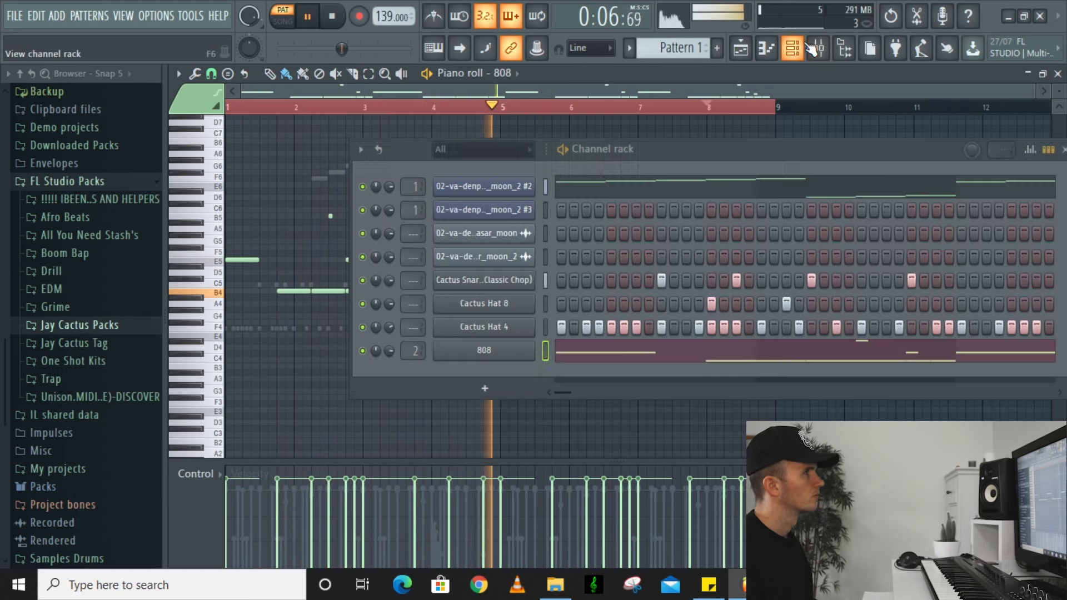
left_click(98, 326)
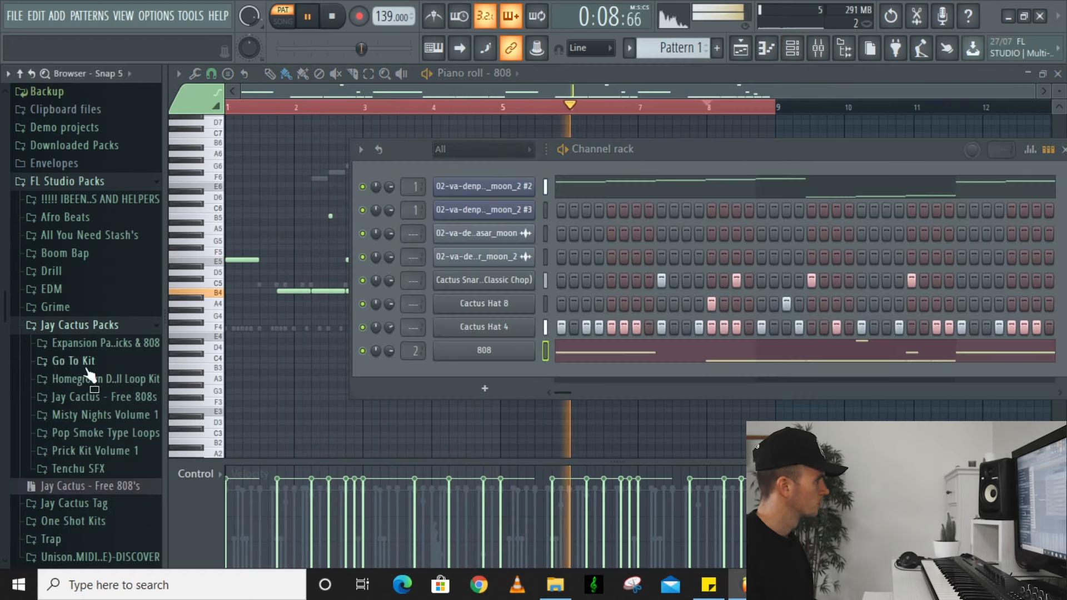
left_click(99, 452)
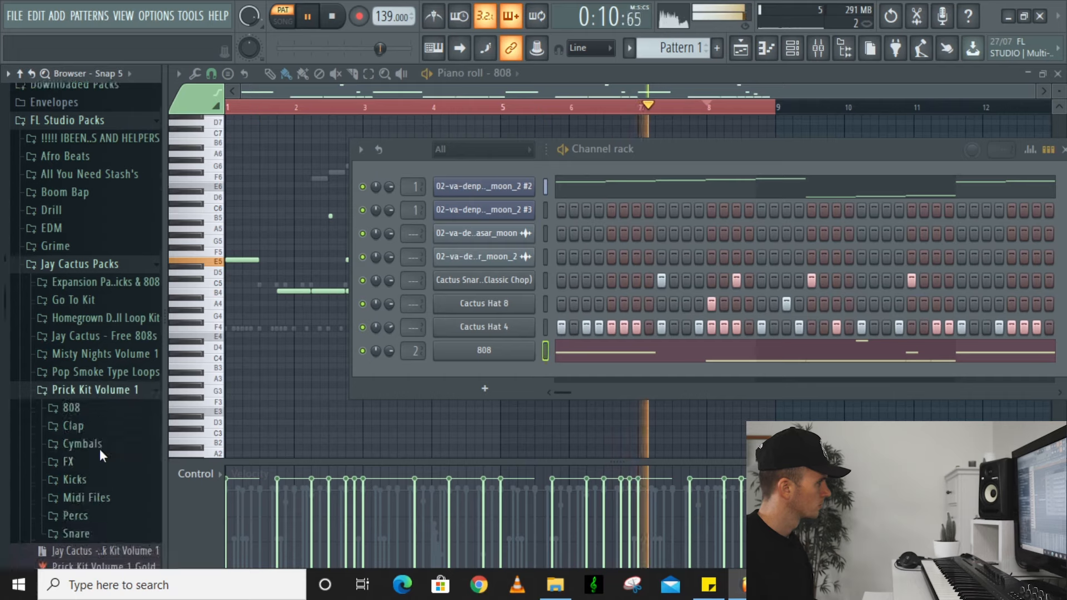
left_click(85, 474)
key("space")
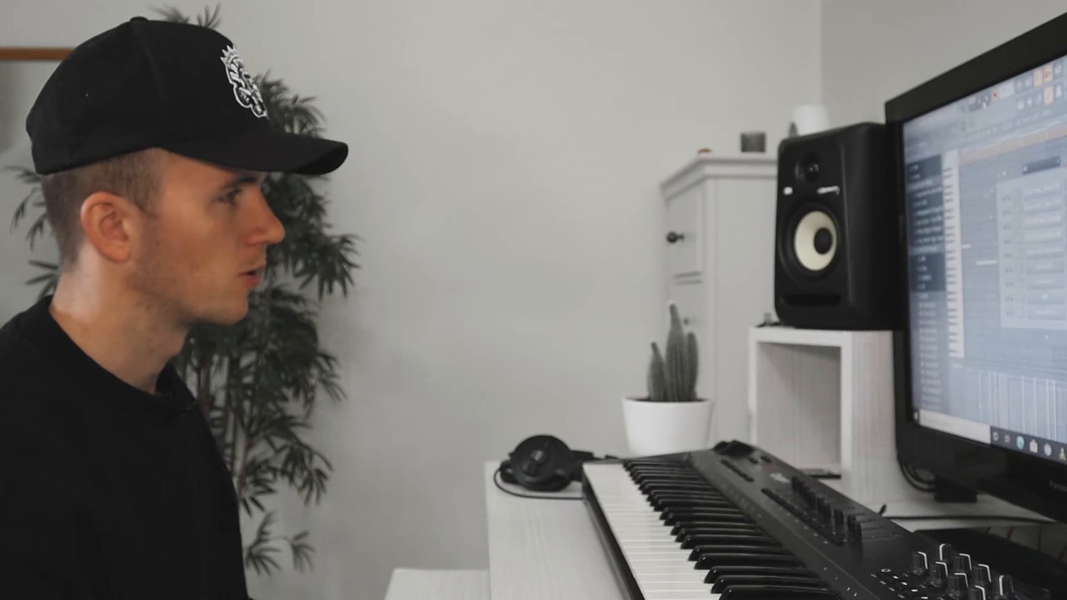
Play the pattern with the Cactus Kick 11 notes, select them all and clear the selection
left_click(319, 21)
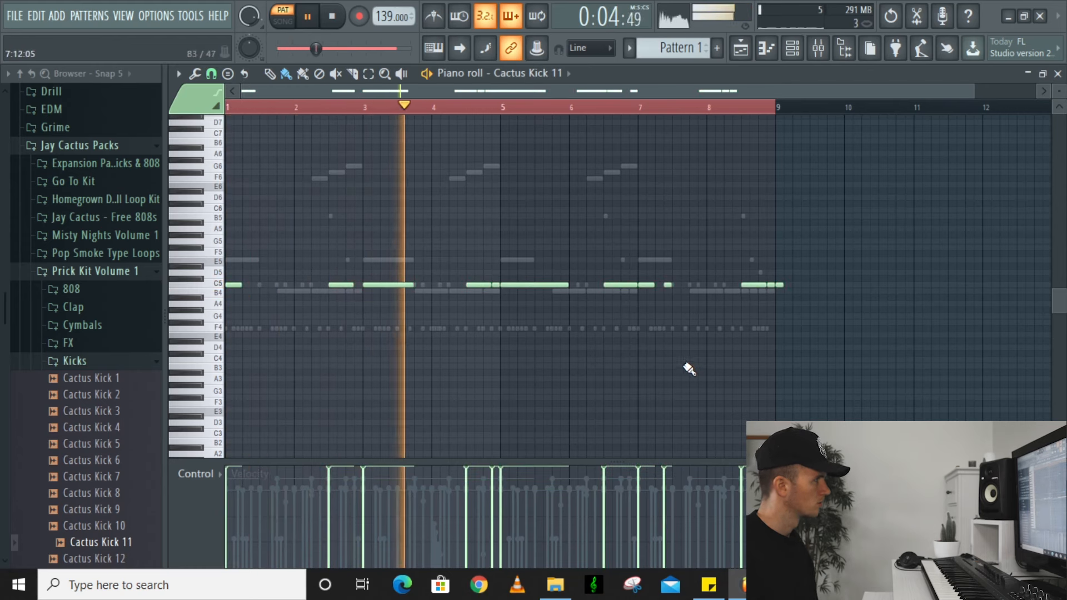
key("ctrl+a")
key("shift+d")
left_click(517, 315, "ctrl")
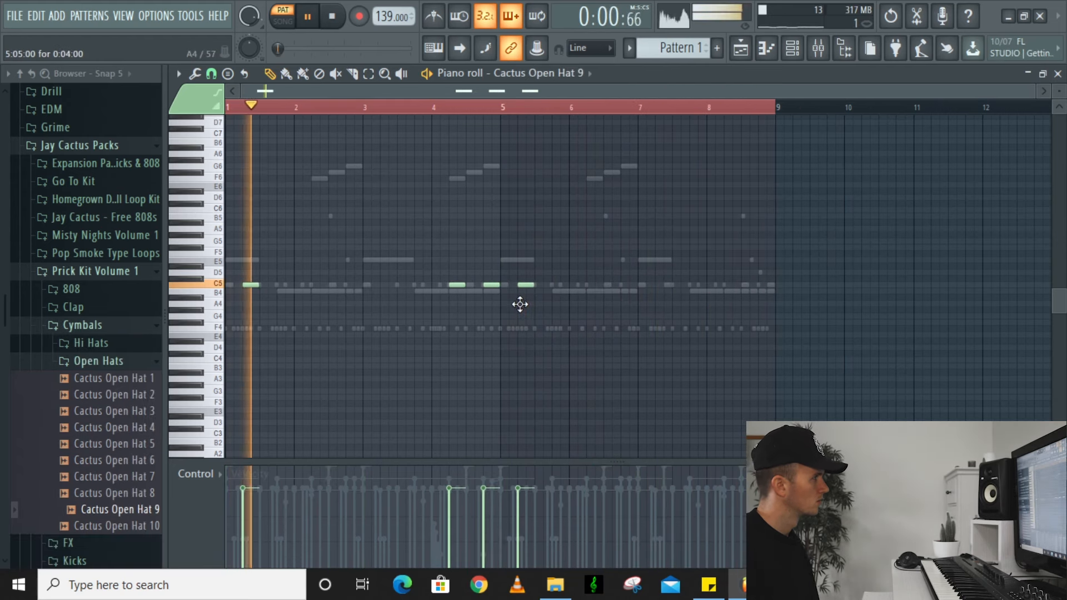
Delete the Cactus Open Hat 9 note in bar 5 and duplicate the hits of bars 1 to 4 into bars 5 to 8
left_click_drag(497, 275, 459, 286)
right_click(525, 285)
right_click(503, 110)
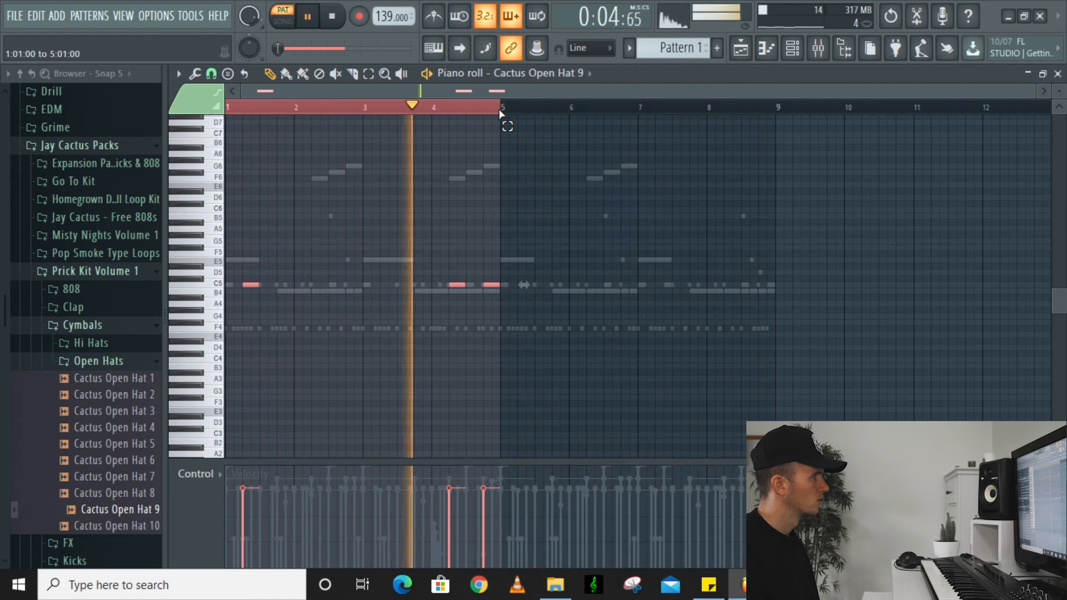
key("ctrl+b")
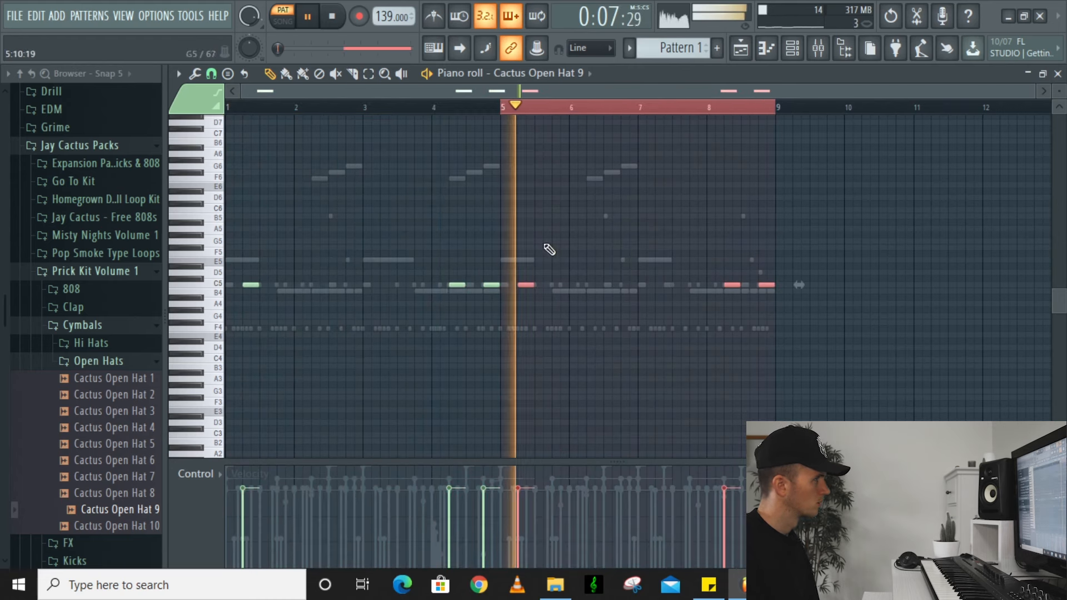
key("ctrl+a")
right_click(574, 233)
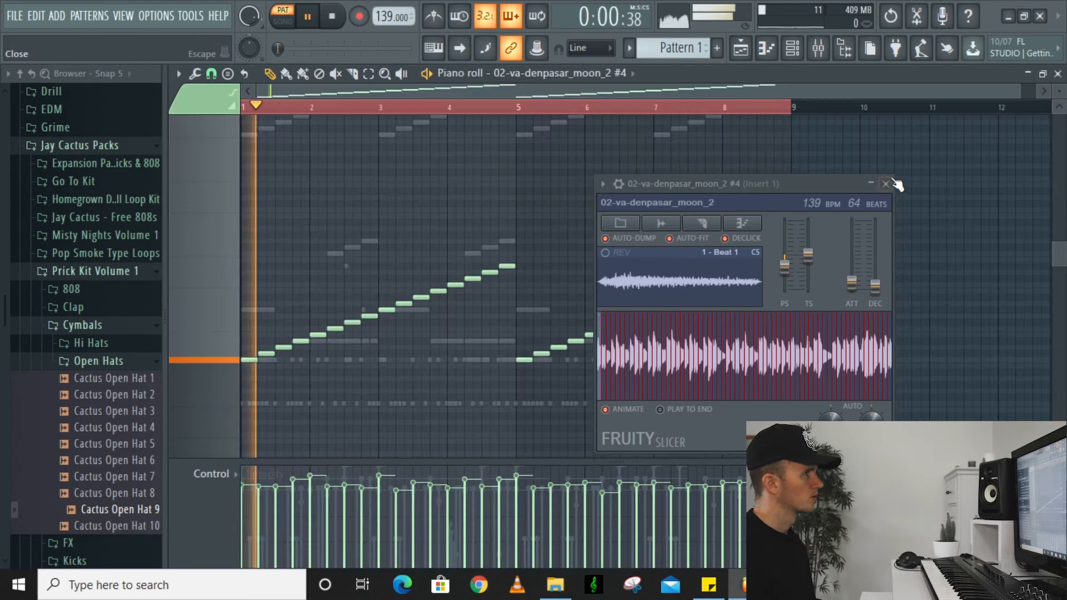
Level the velocities of the 02-va-denpasar_moon_2 #4 slice notes at about 79% and select all the notes
left_click(872, 184)
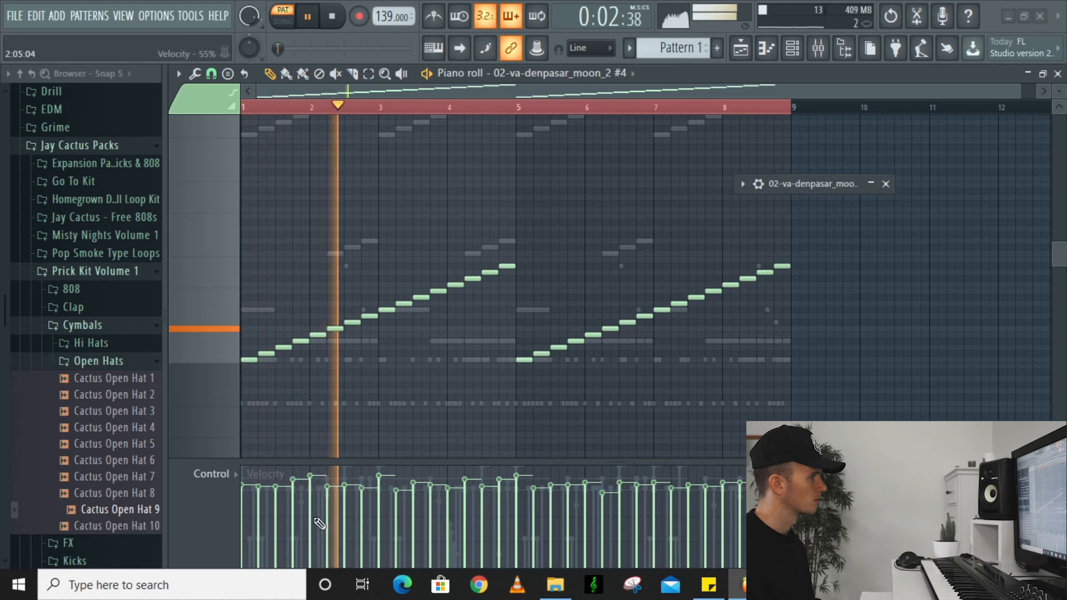
left_click_drag(265, 487, 742, 488)
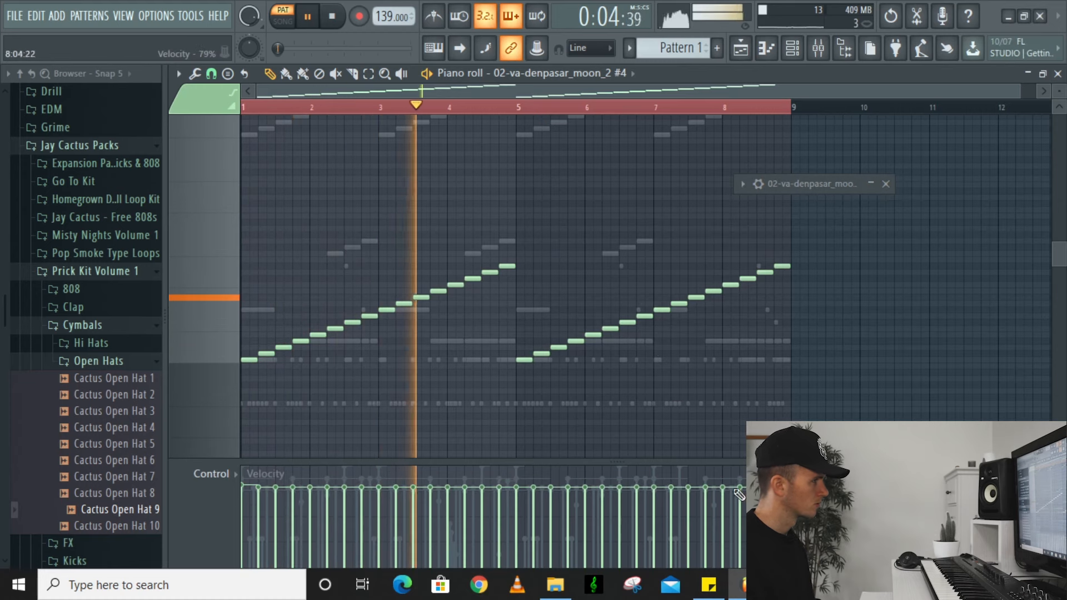
key("ctrl+a")
Restore the 02-va-denpasar_moon_2 #4 slicer over the channel rack, check its pitch shift and close it
left_click(800, 51)
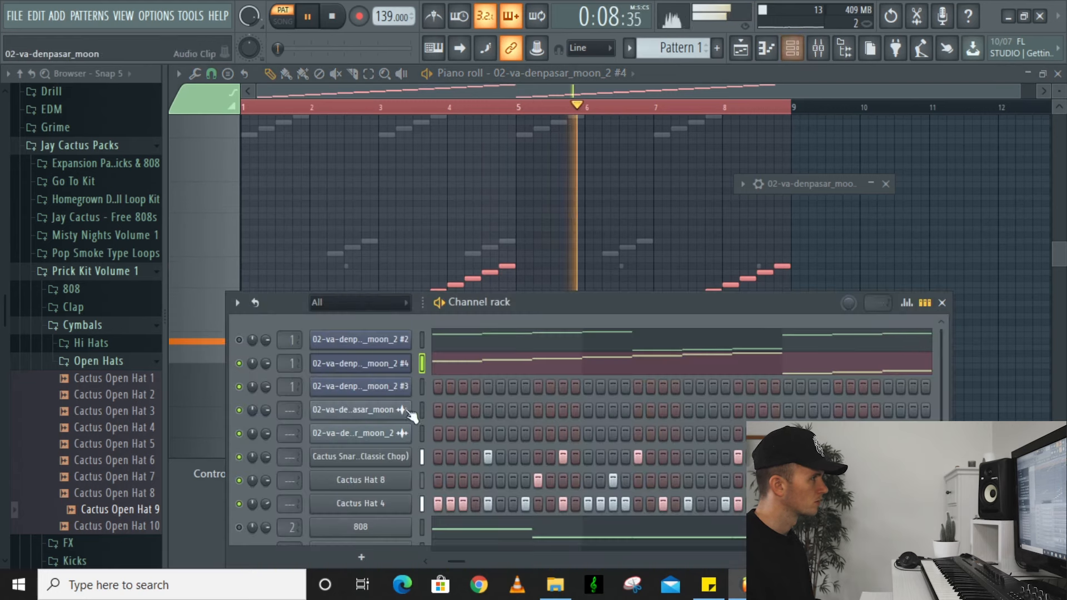
left_click(824, 182)
left_click_drag(852, 178, 712, 186)
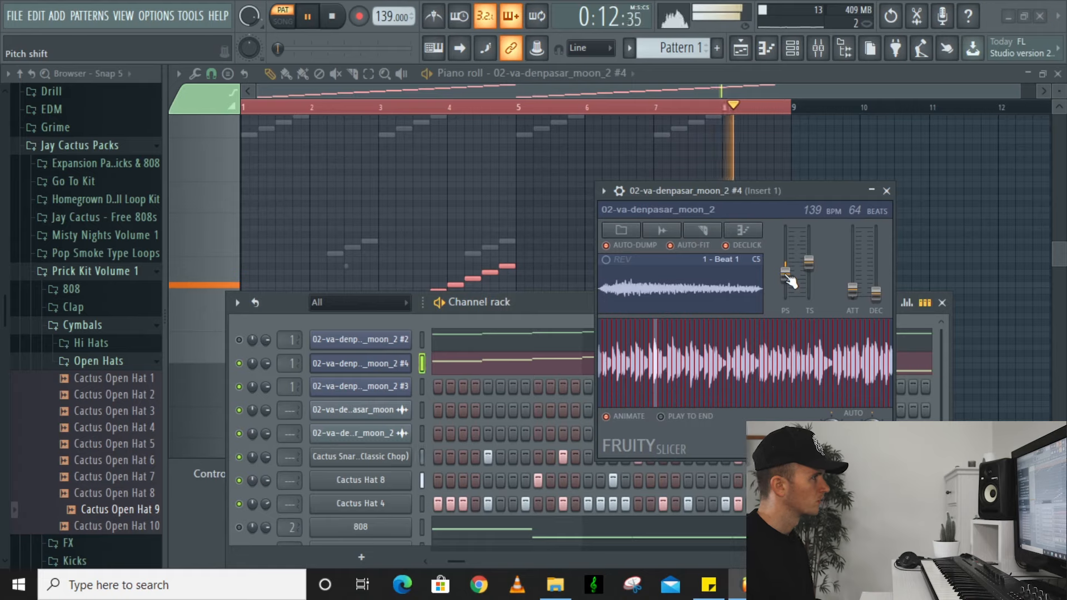
left_click(888, 192)
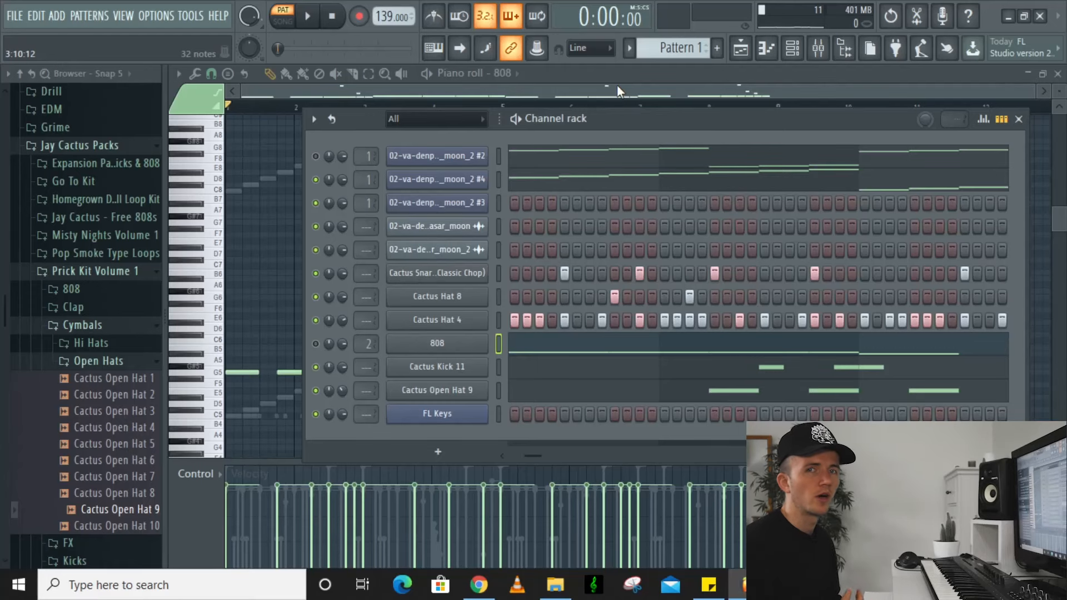
Record the playing sample pattern with Edison on mixer Insert 1 and stop the recording
left_click(824, 49)
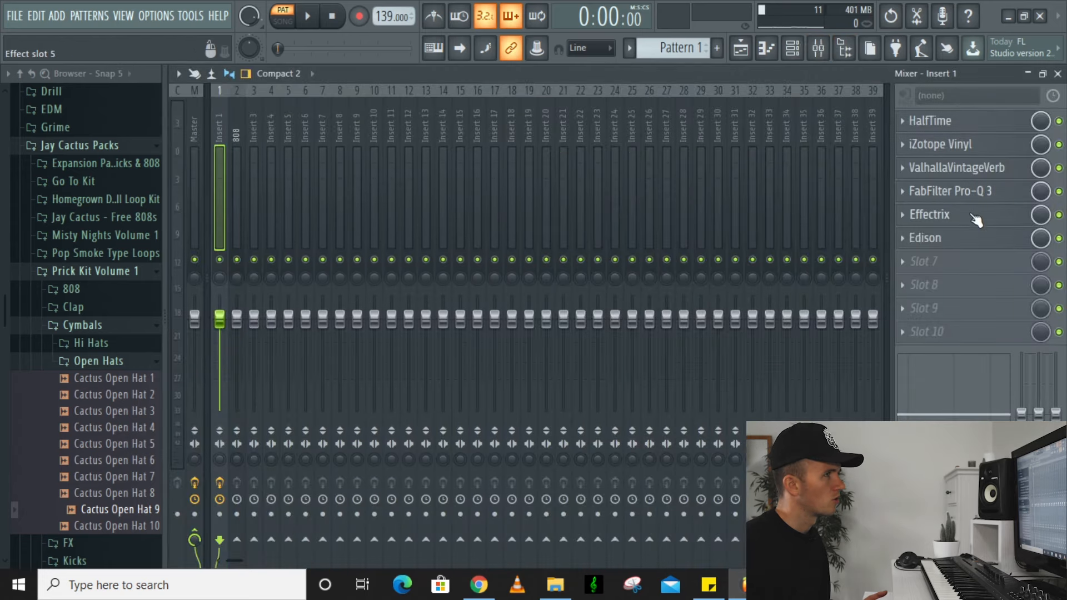
left_click(960, 244)
key("Delete")
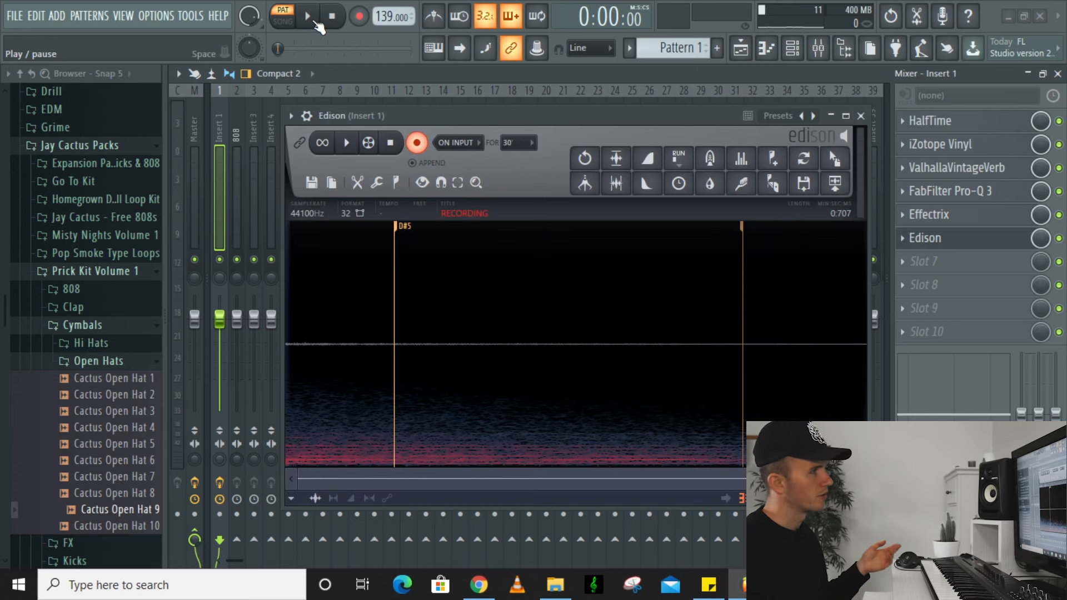
left_click(311, 19)
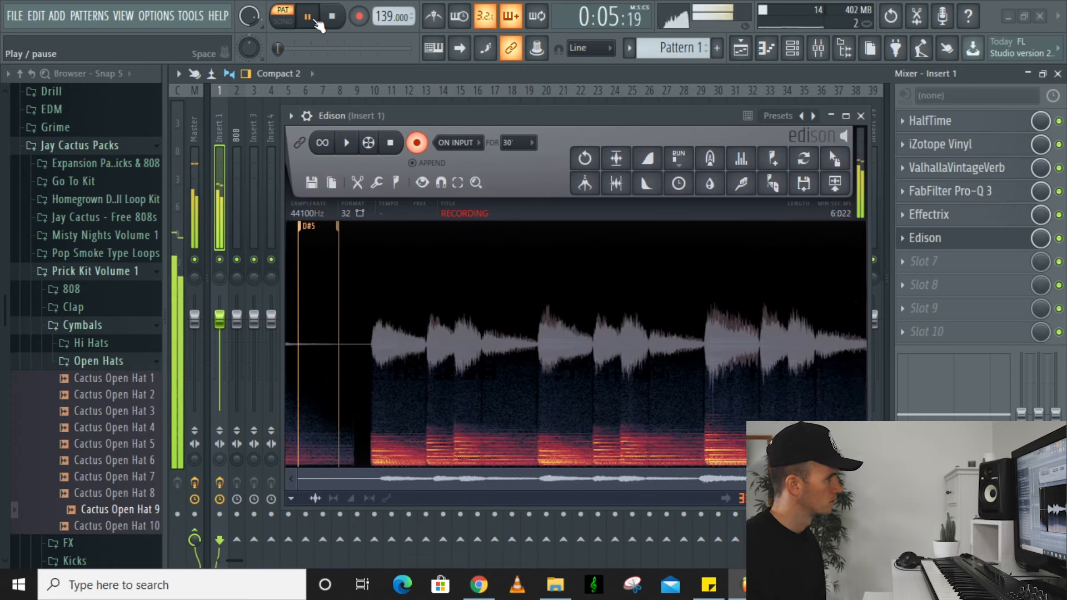
left_click(308, 18)
left_click(417, 143)
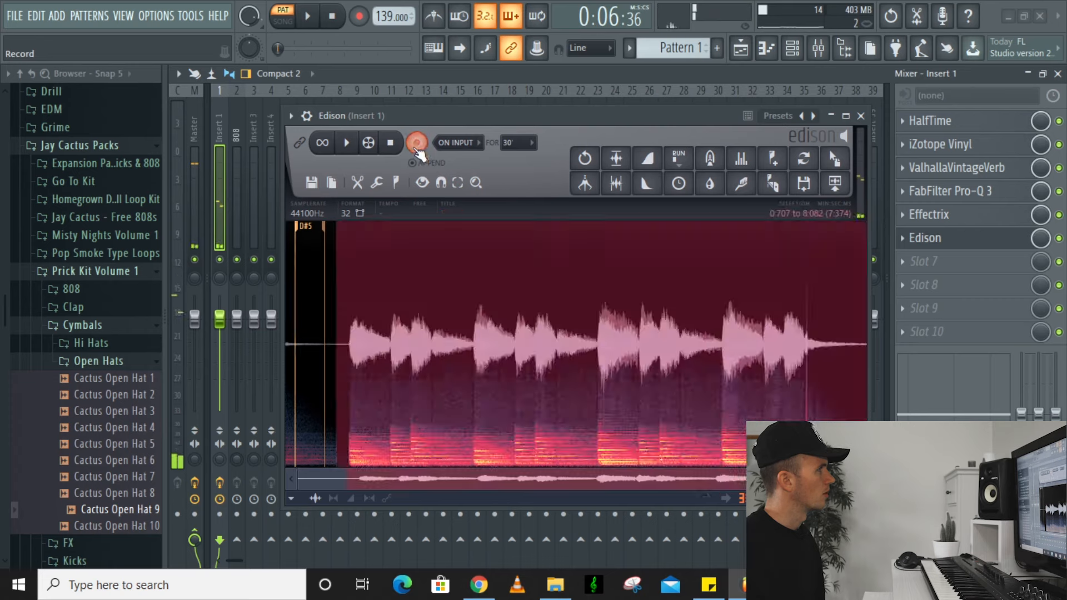
Detect the pitch regions of the Edison recording, examine the note labels along the waveform, and close Edison and the mixer
left_click(397, 183)
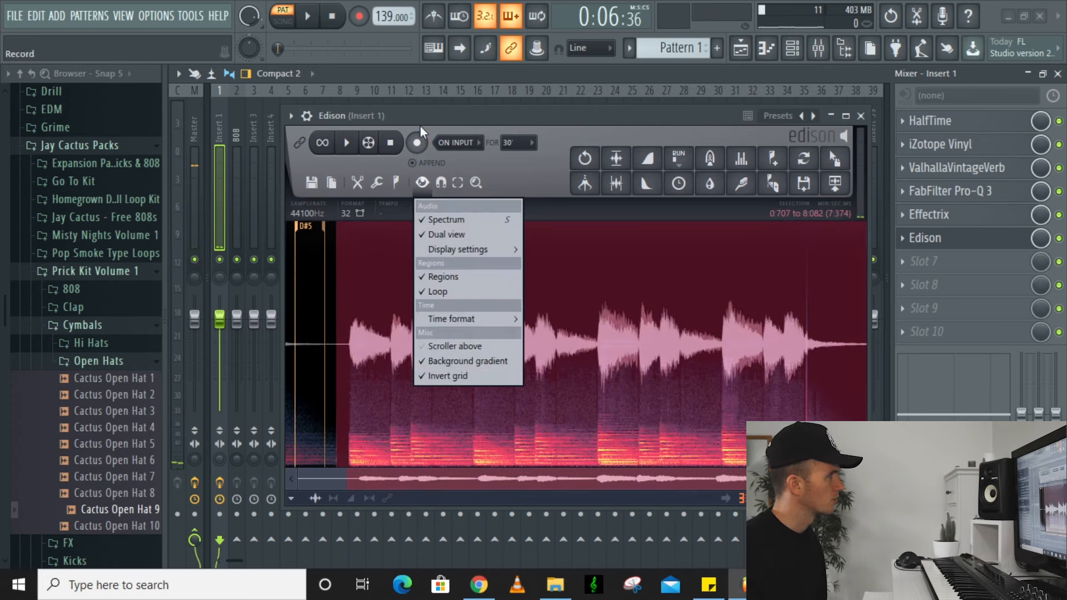
left_click(449, 404)
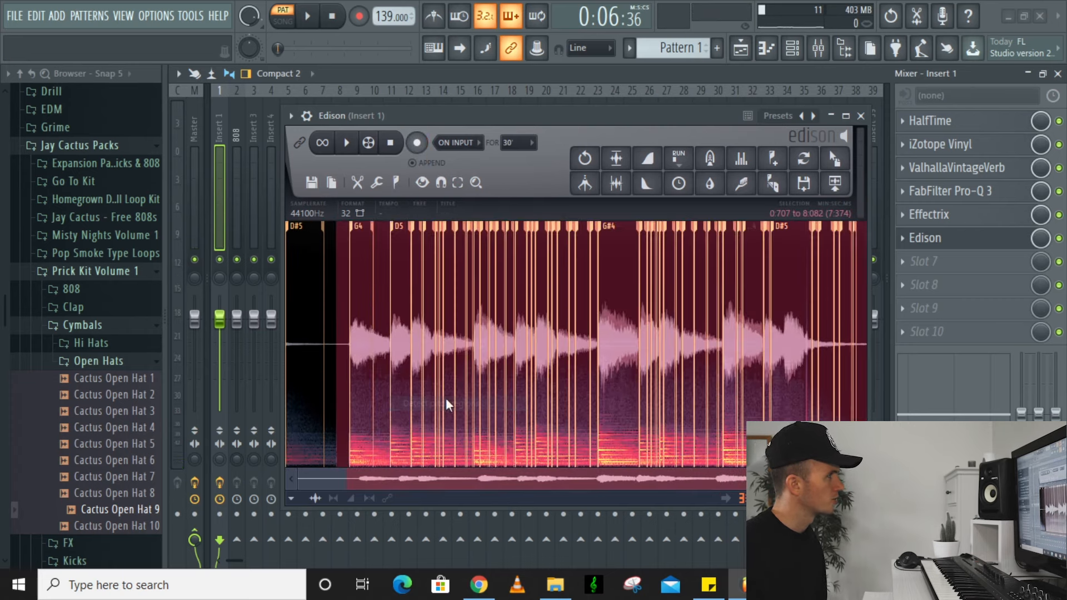
scroll(364, 334, "up", 5)
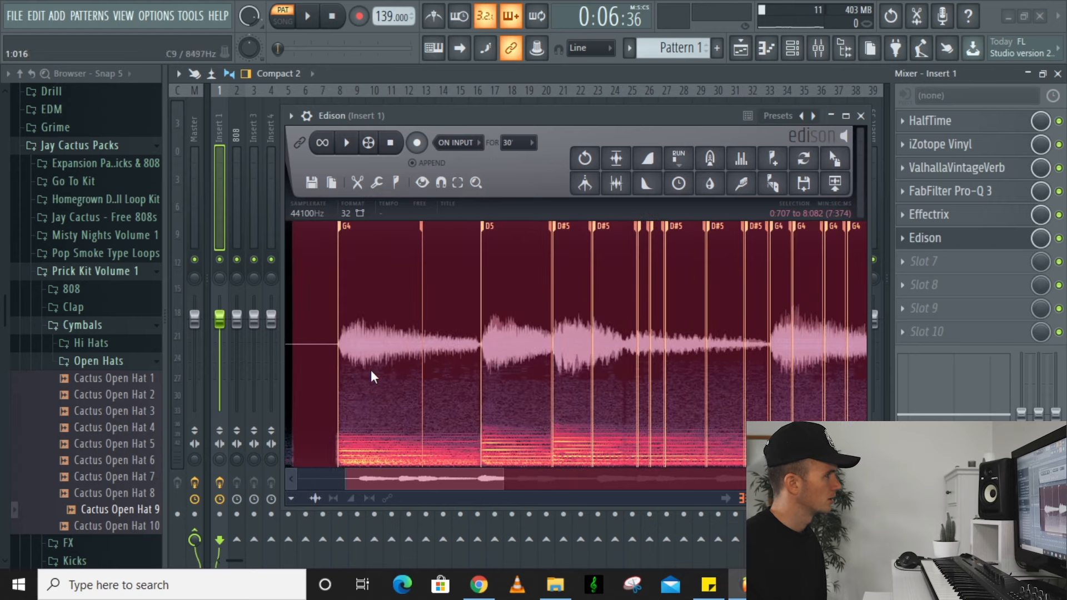
scroll(437, 446, "down", 2)
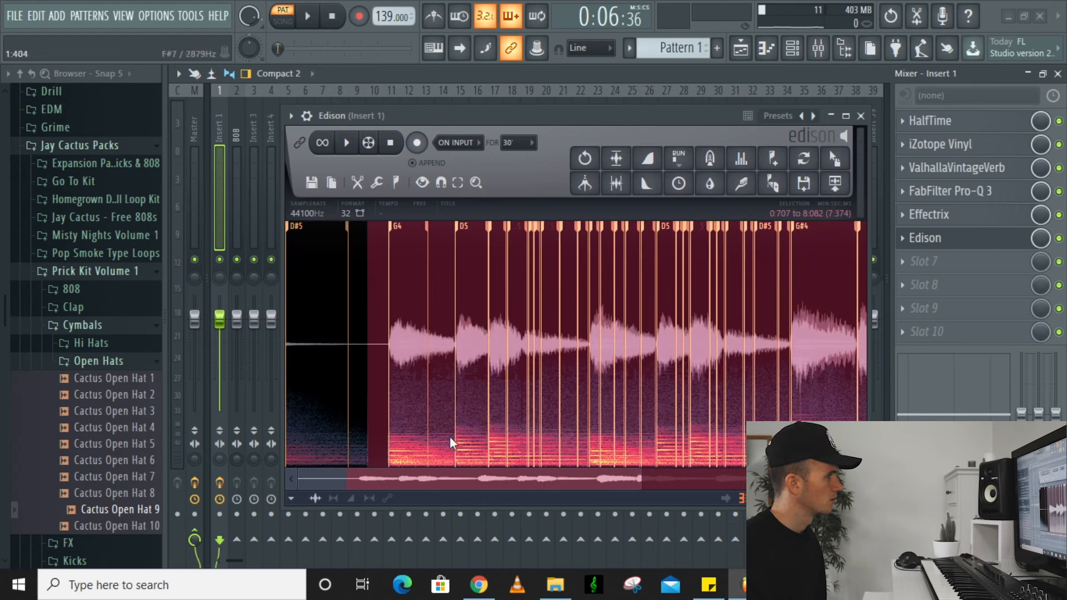
scroll(424, 364, "up", 2)
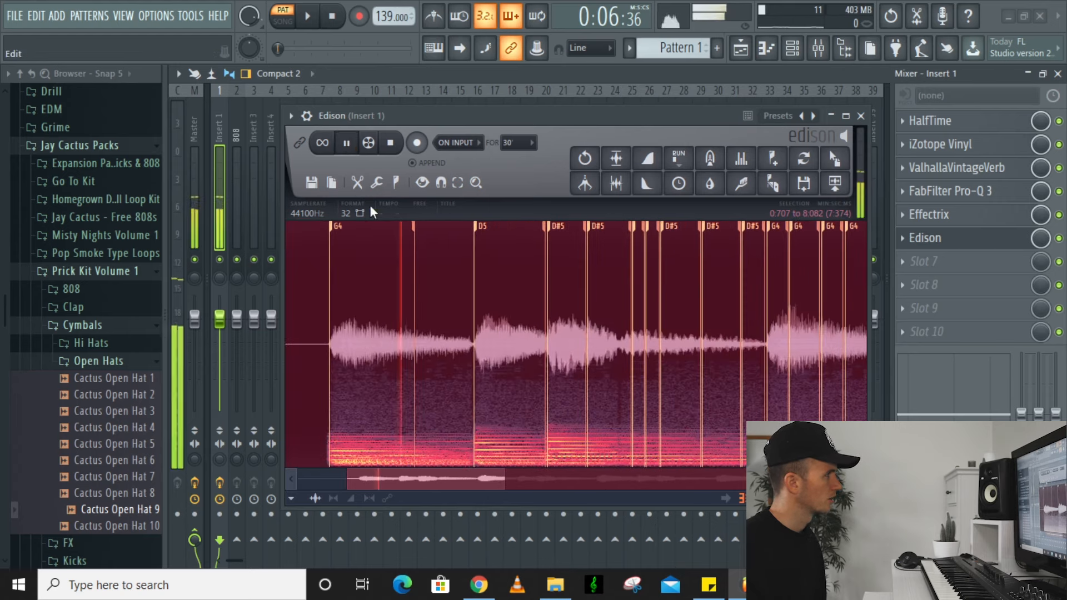
scroll(495, 445, "down", 3)
scroll(572, 395, "up", 4)
left_click_drag(460, 479, 615, 466)
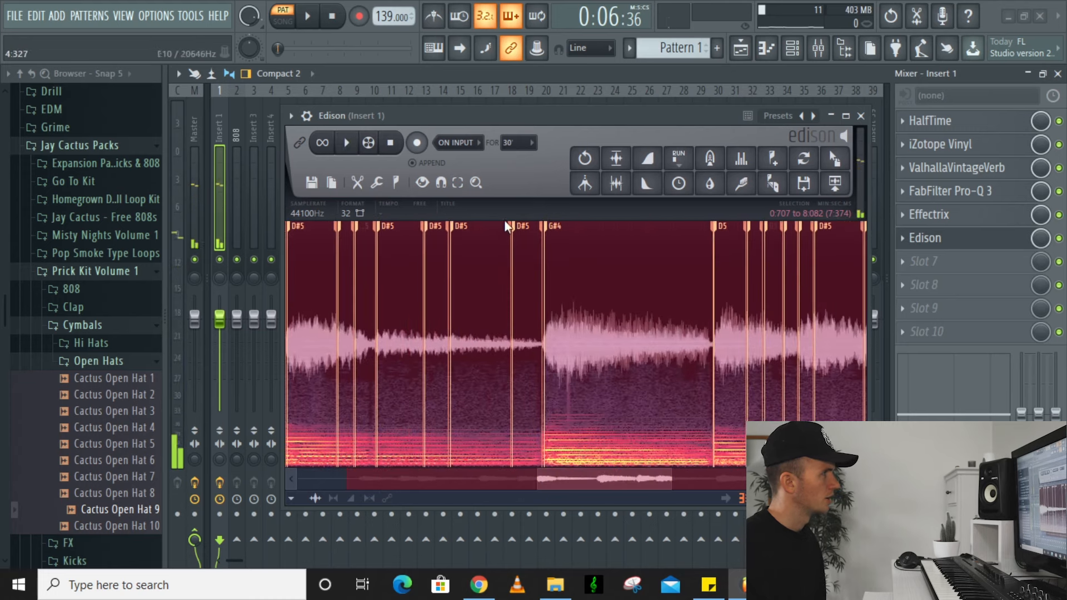
left_click(861, 116)
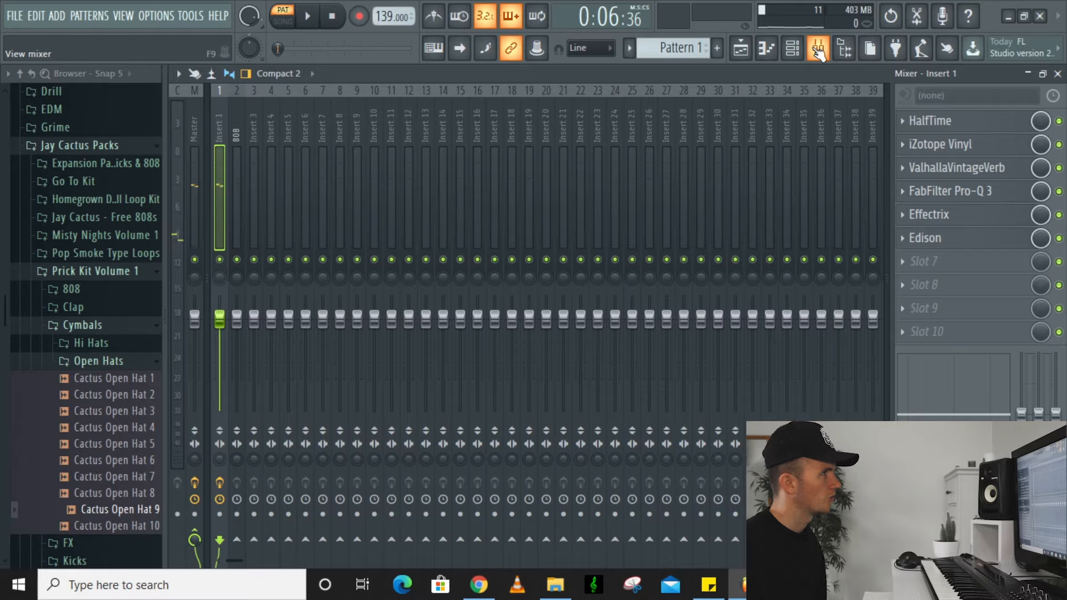
left_click(819, 54)
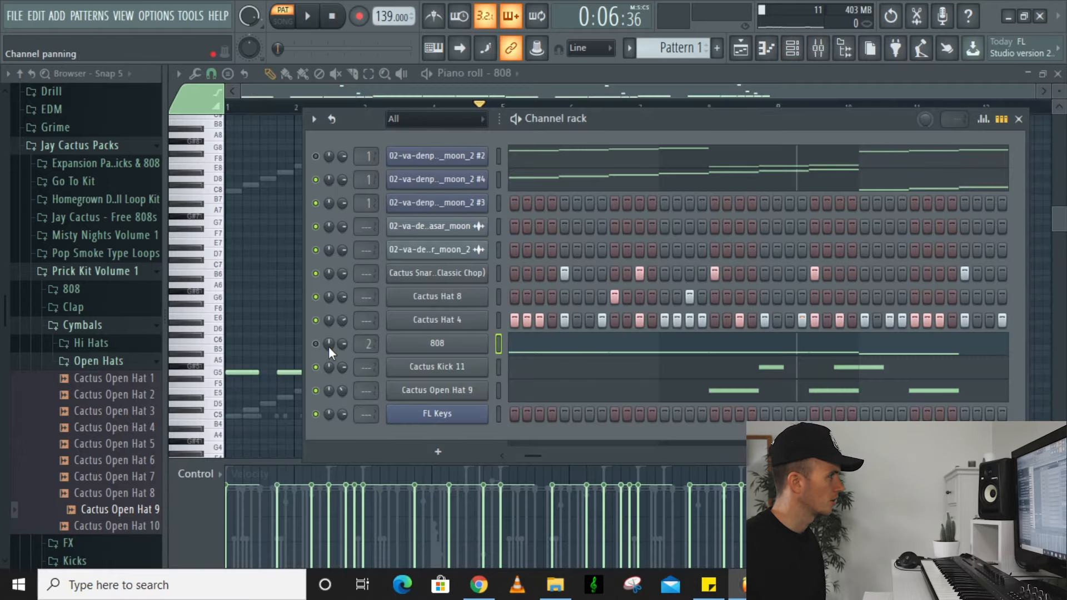
Open the 808 channel's notes, select them all, play the pattern and clear the selection
left_click(628, 349)
left_click(628, 349)
key("ctrl+a")
key("space")
key("ctrl+d")
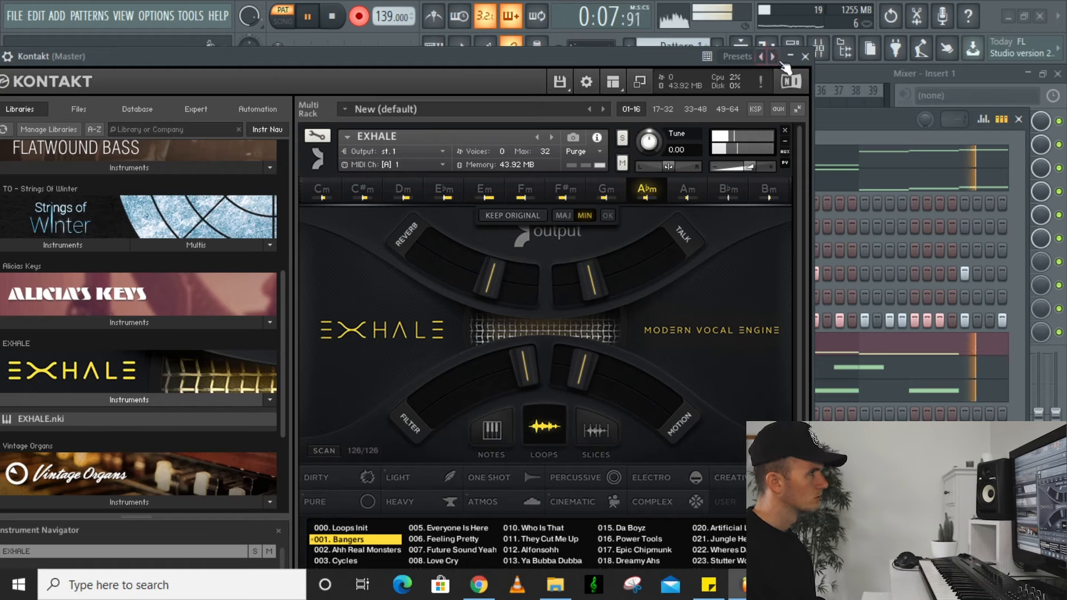
Stop playback with the EXHALE instrument, close the Kontakt window and open the channel's notes
key("space")
left_click(805, 56)
left_click(561, 420)
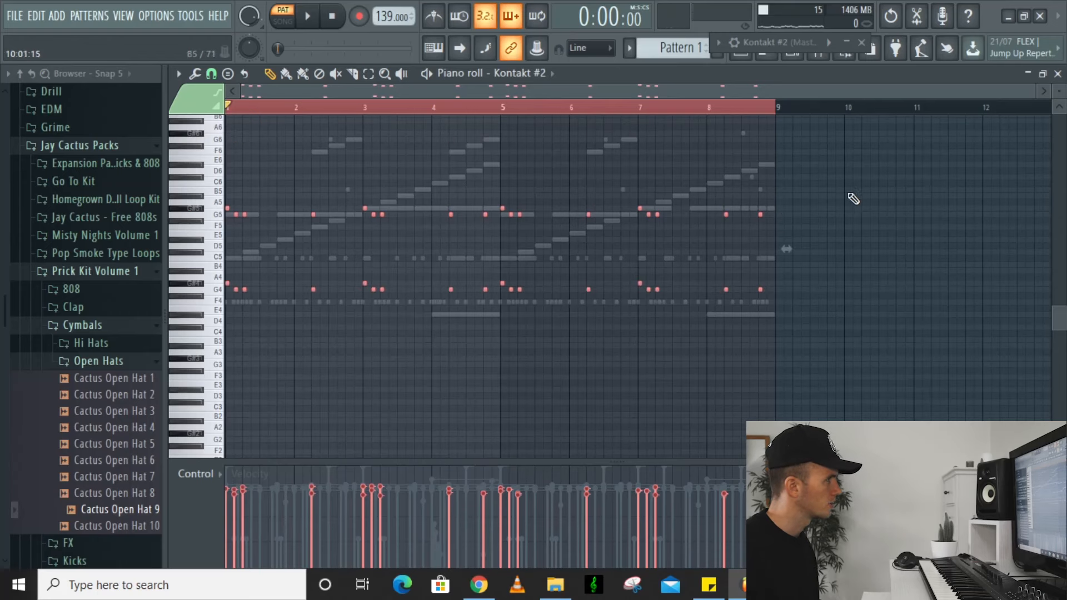
Raise the Kontakt #2 notes in bars 5 to 8 by one octave and play the pattern
left_click_drag(827, 157, 507, 312)
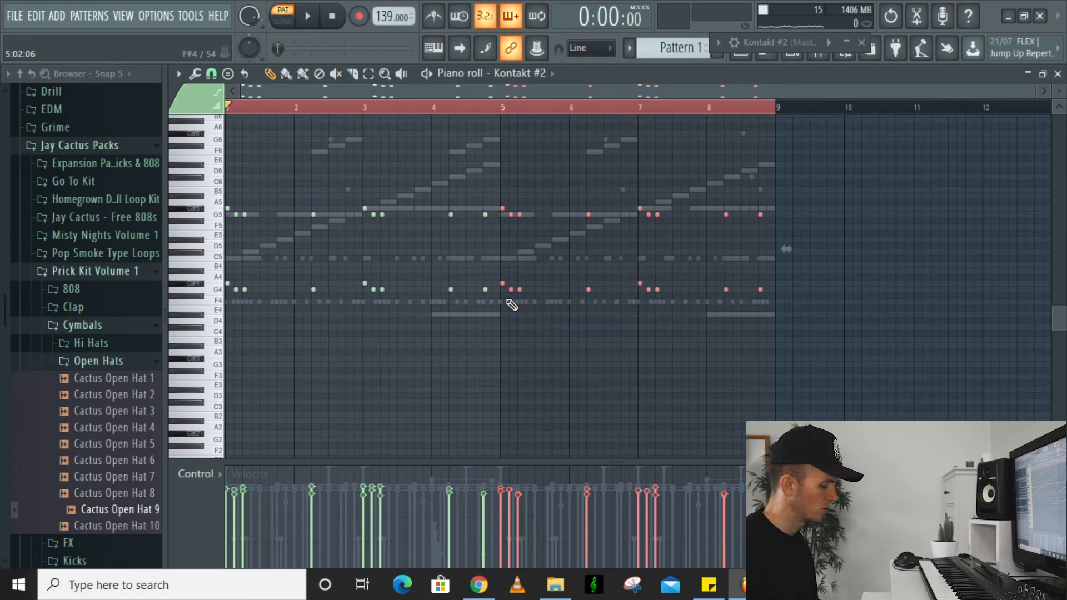
left_click(565, 333, "ctrl")
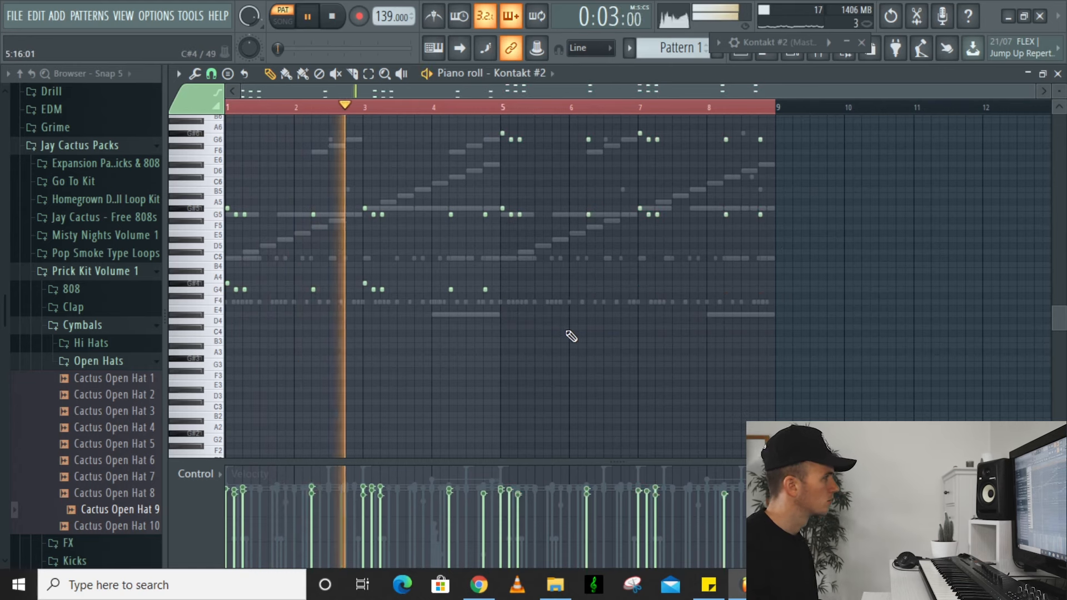
scroll(606, 303, "up", 1)
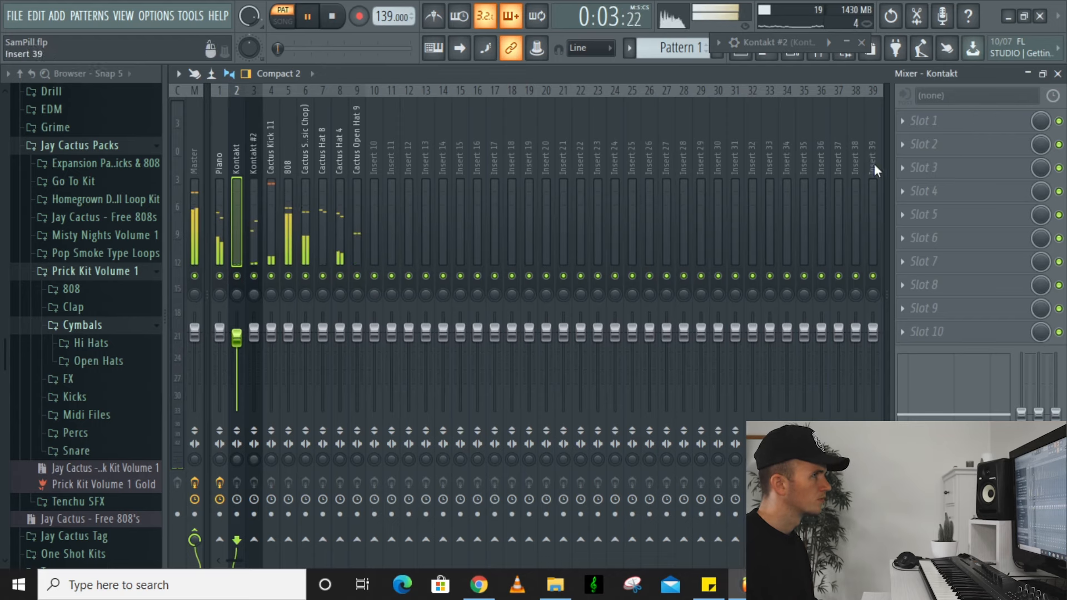
Load FabFilter Pro-Q 3 in the first effect slot of the Kontakt mixer insert
left_click(965, 116)
left_click(579, 239)
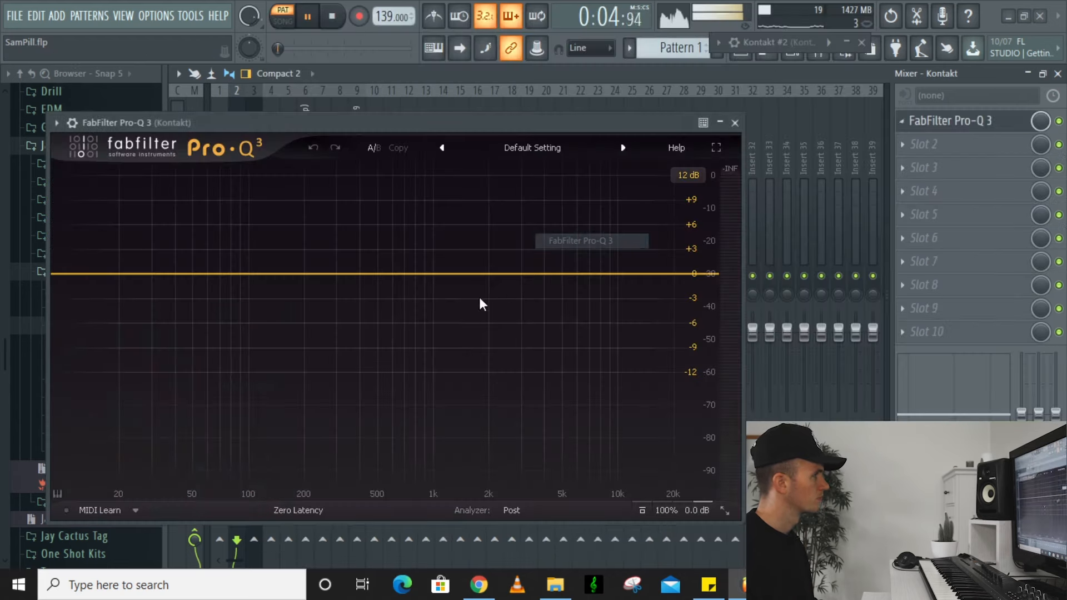
Shape the Kontakt insert in Pro-Q 3 with a low cut at about 353 Hz and a high cut on the top end
left_click(115, 274)
left_click_drag(114, 274, 350, 315)
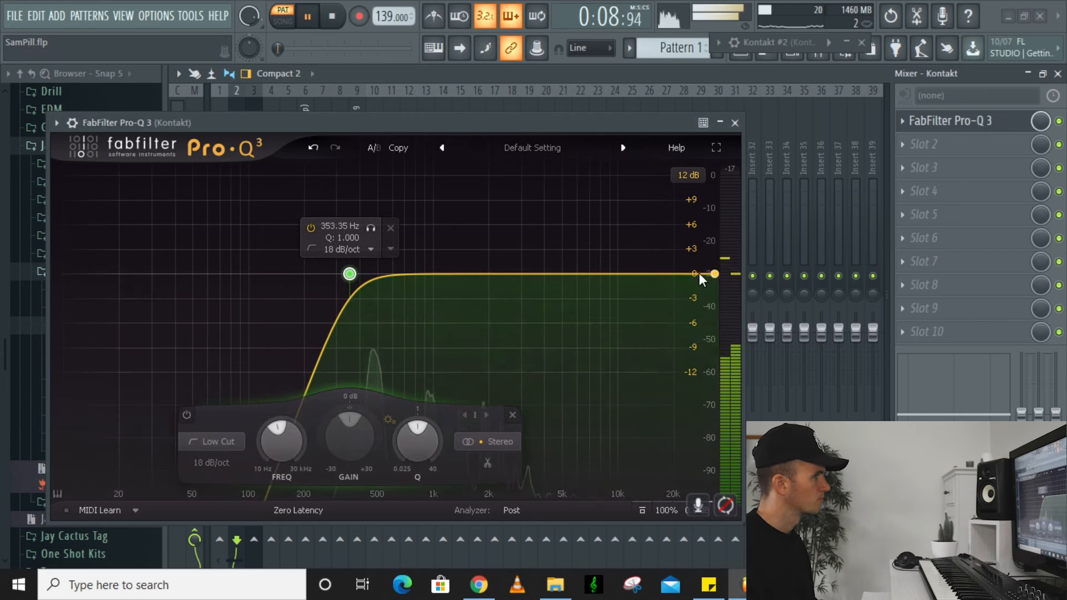
left_click(680, 274)
left_click_drag(681, 275, 607, 277)
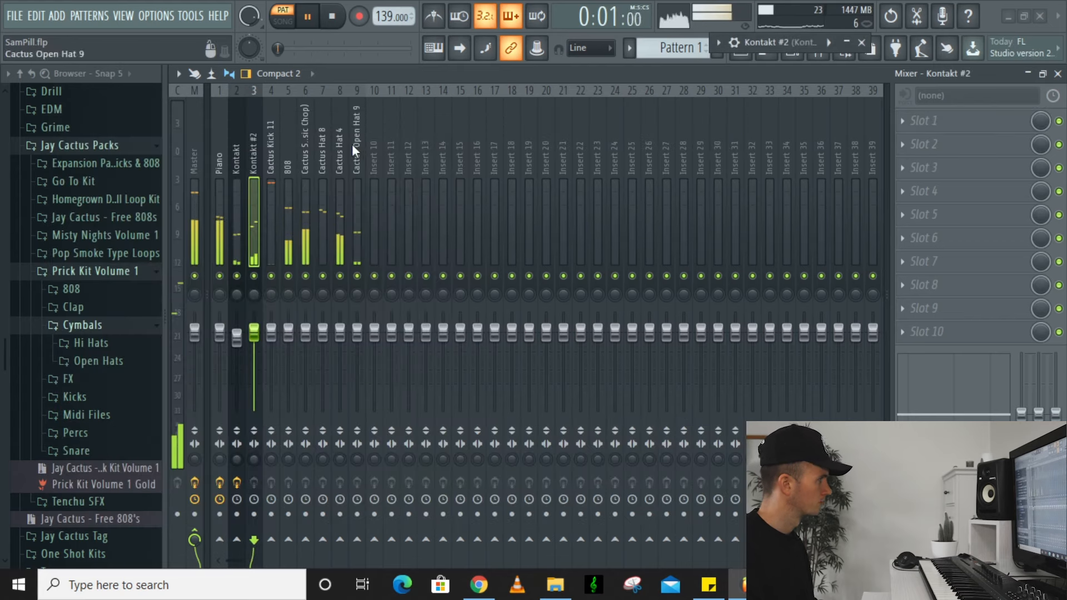
Check the kick, 808 and snare inserts in the mixer and raise the Cactus Snare 7 level
left_click(288, 142)
left_click(273, 142)
left_click(302, 144)
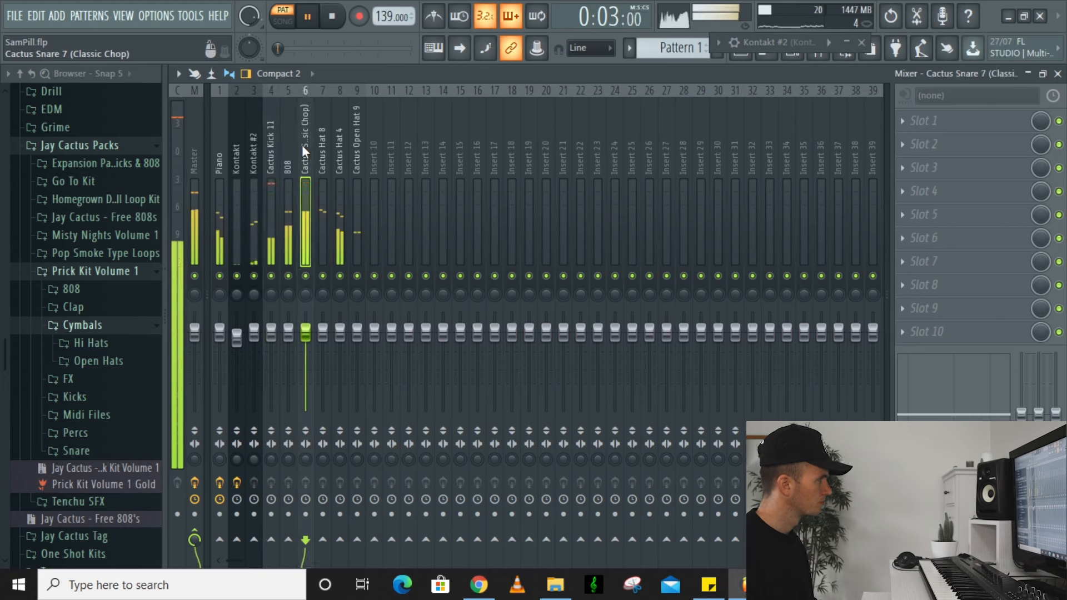
left_click_drag(306, 332, 334, 341)
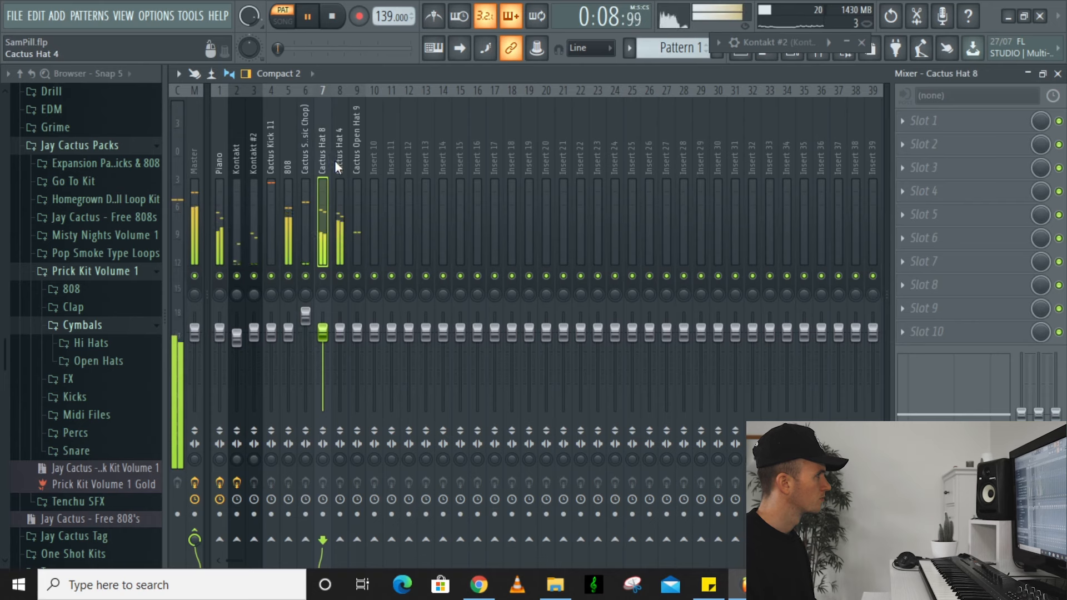
Load PanMan on the Cactus Hat 4 insert, choose the 2 BarWideSlow MIDI preset and adjust its width
left_click(341, 258)
scroll(341, 295, "up", 3)
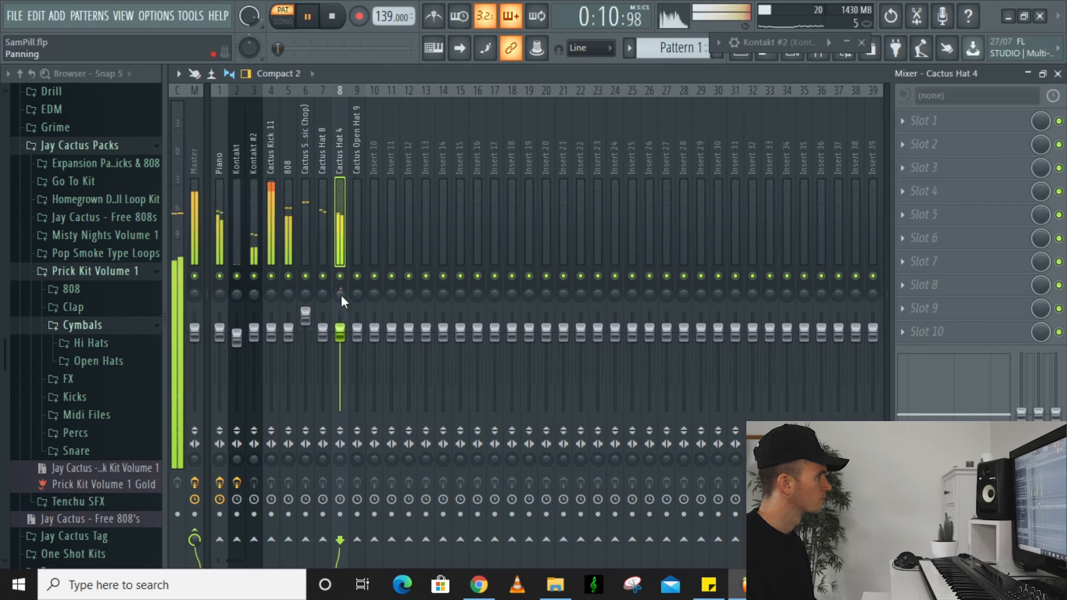
scroll(342, 294, "up", 2)
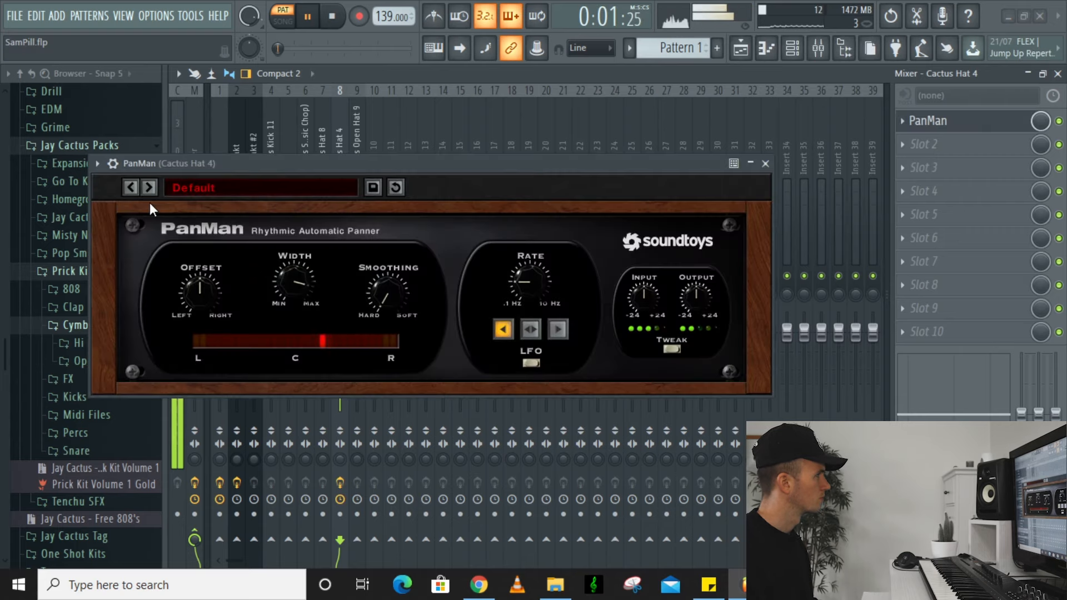
left_click(152, 191)
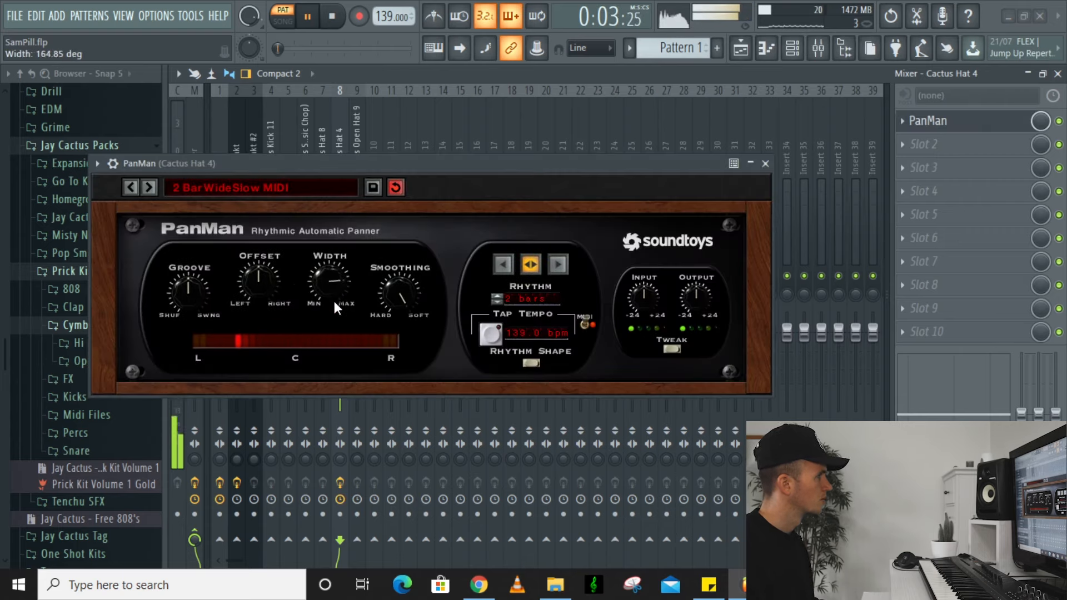
left_click_drag(332, 288, 340, 298)
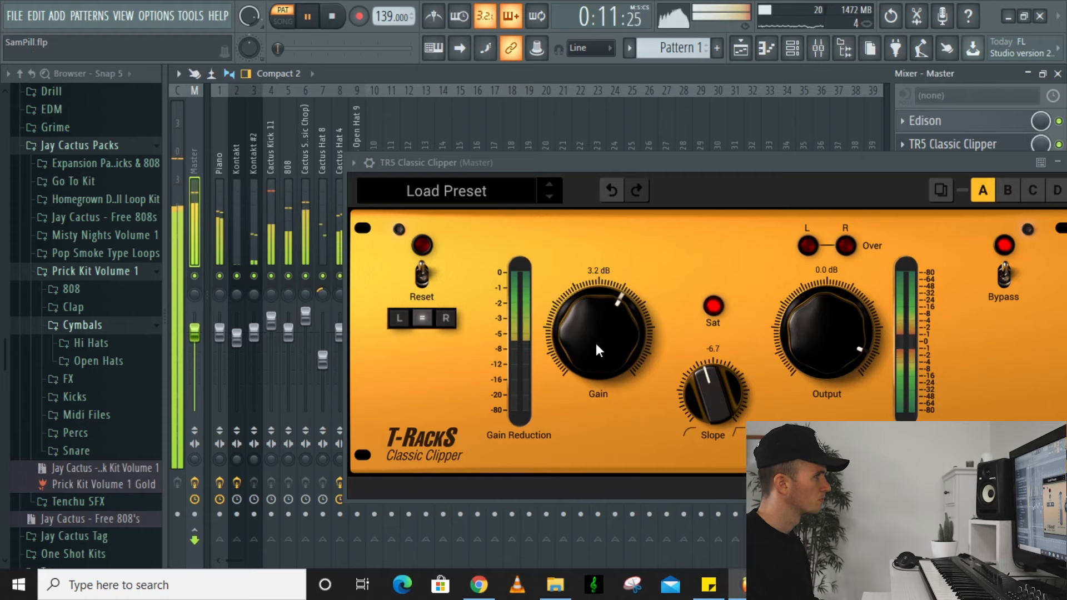
Adjust the gain of the TR5 Classic Clipper on the Master insert
left_click_drag(596, 343, 600, 349)
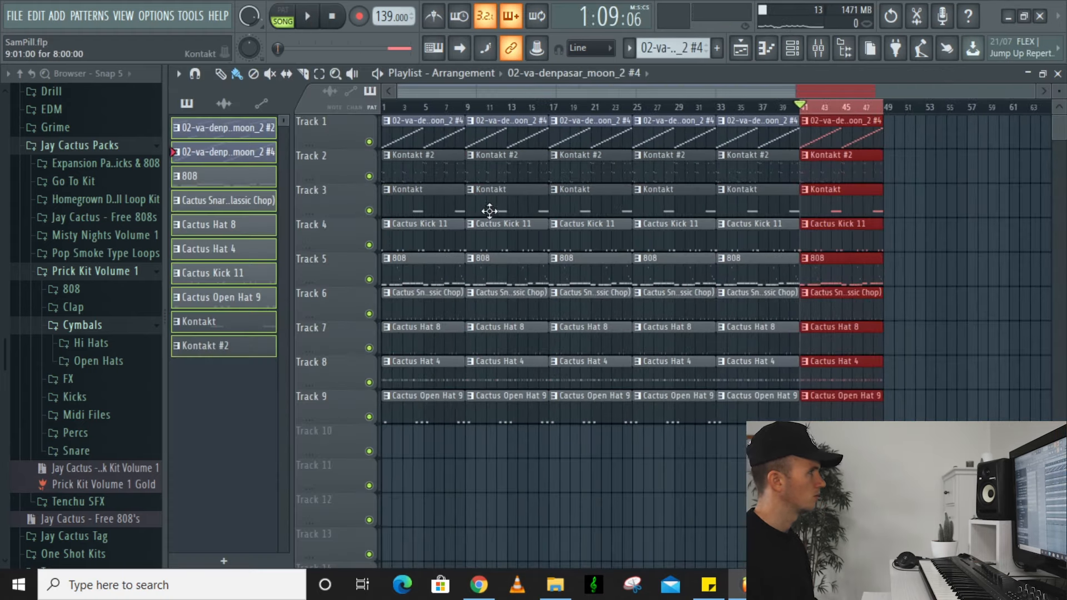
Strip bars 1 to 8 down to the sample and delete the Kontakt, Kontakt #2, kick, 808, snare and open hat clips from bars 9 to 16
key("ctrl+a")
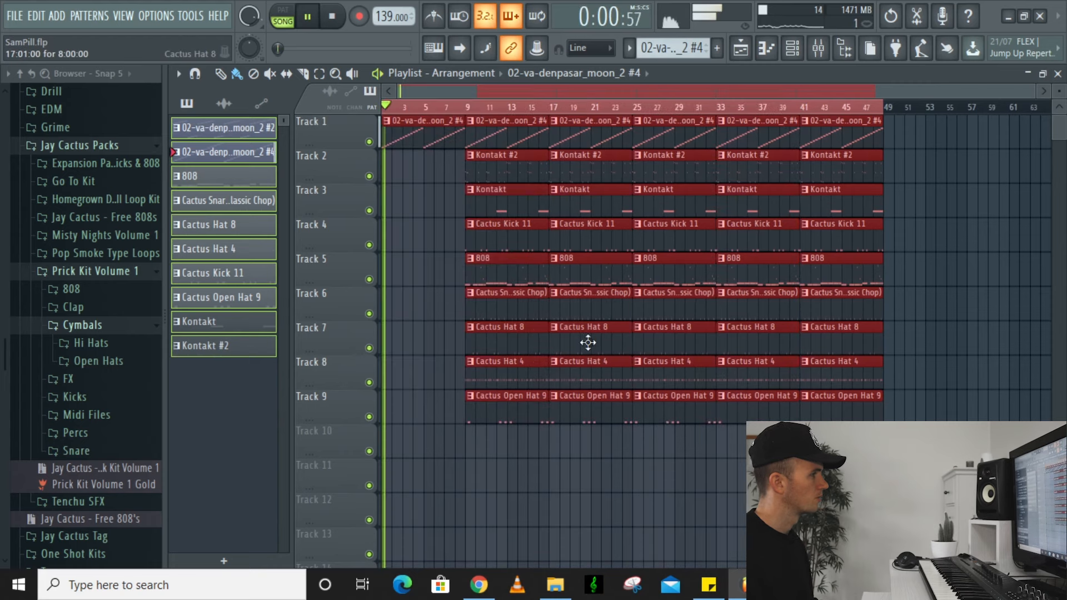
left_click(598, 448, "ctrl")
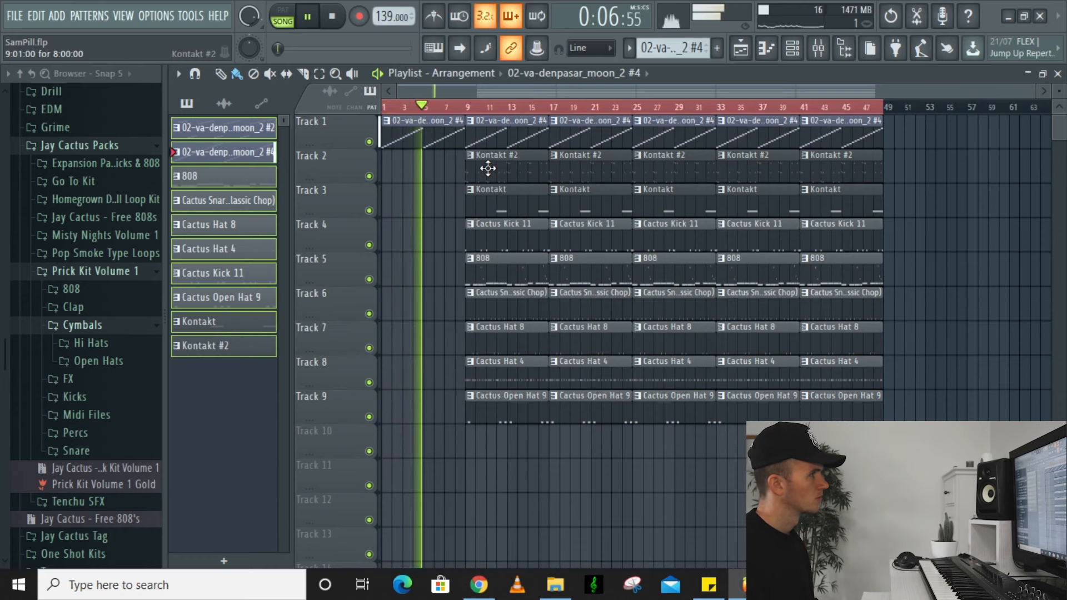
right_click(489, 170)
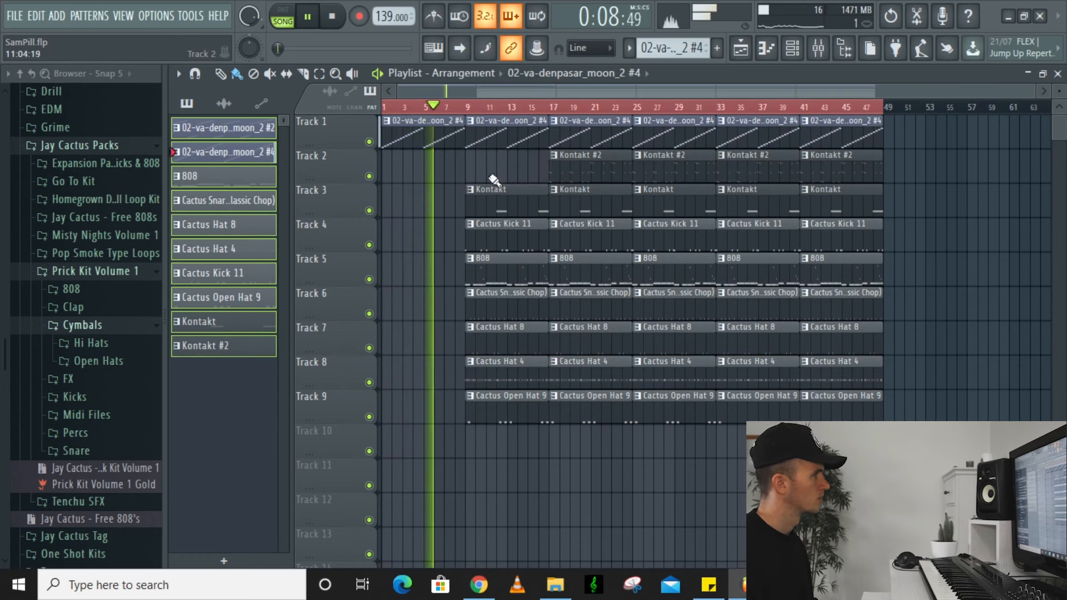
right_click(498, 200)
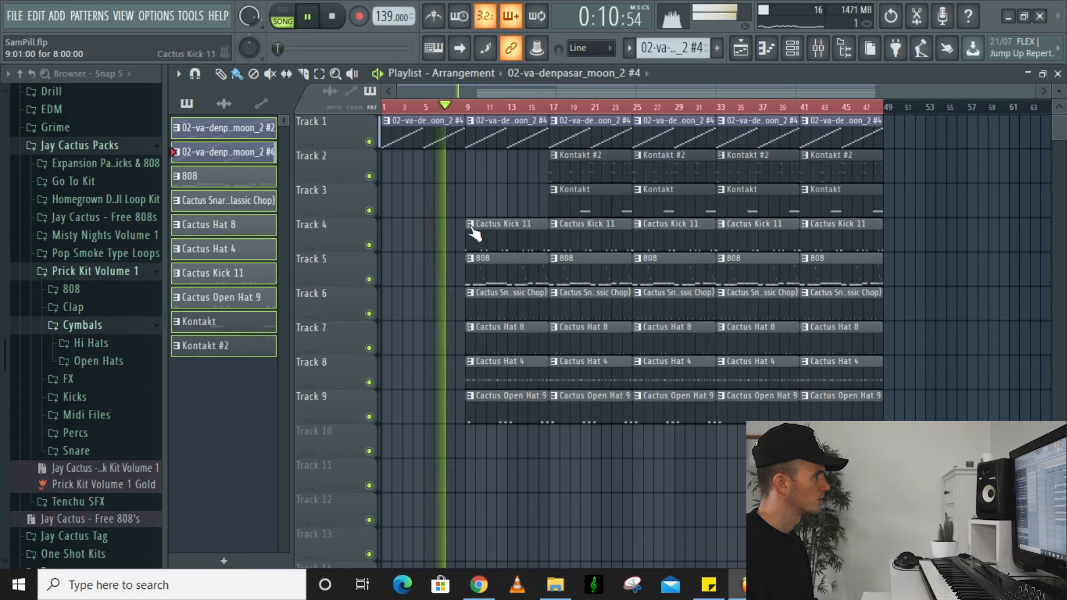
right_click(478, 236)
right_click(500, 272)
right_click(503, 297)
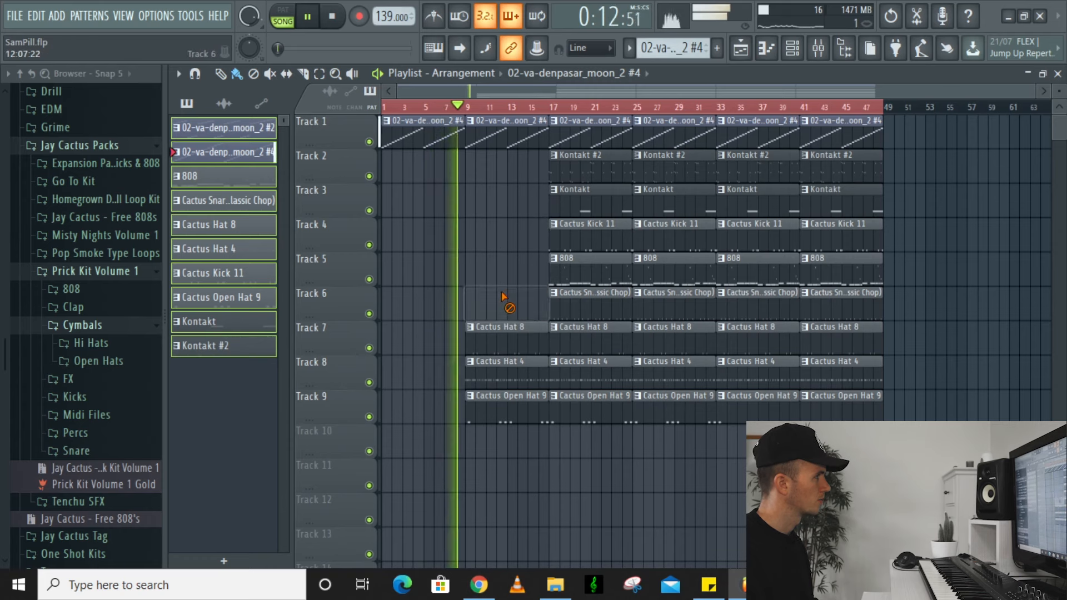
right_click(512, 414)
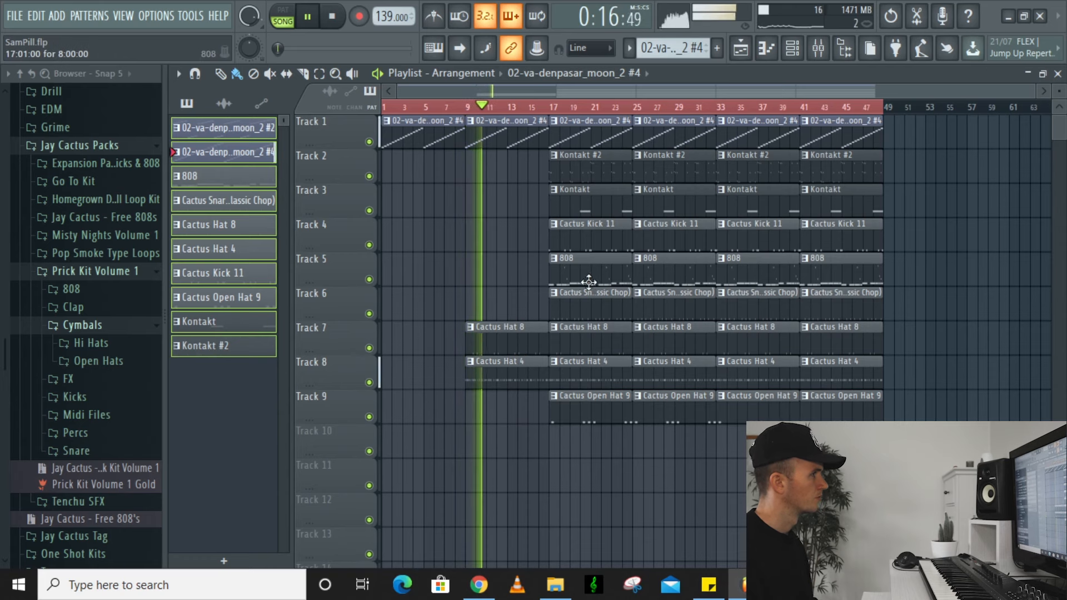
Copy the snare and 808 clips back into bars 9 to 16 and replay from bar 8
left_click_drag(586, 290, 506, 302)
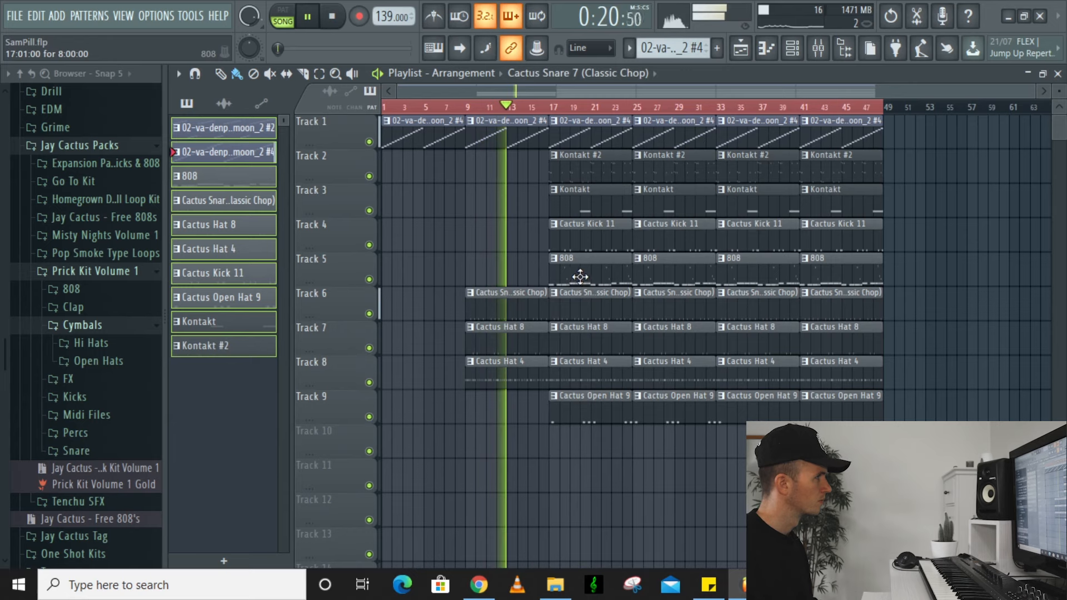
left_click_drag(579, 276, 493, 278)
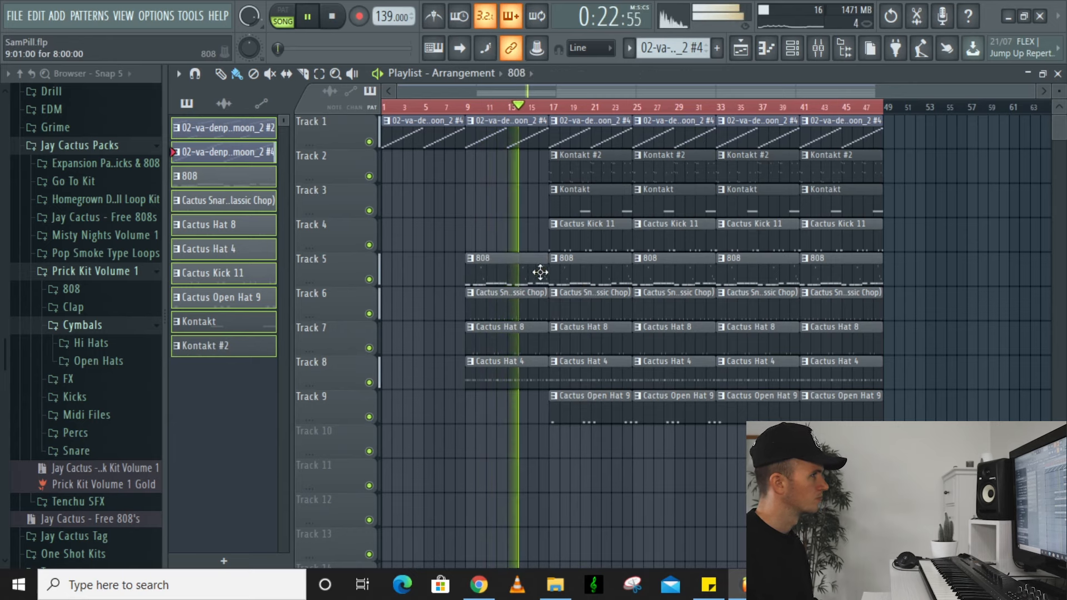
key("space")
key("space")
left_click(458, 107)
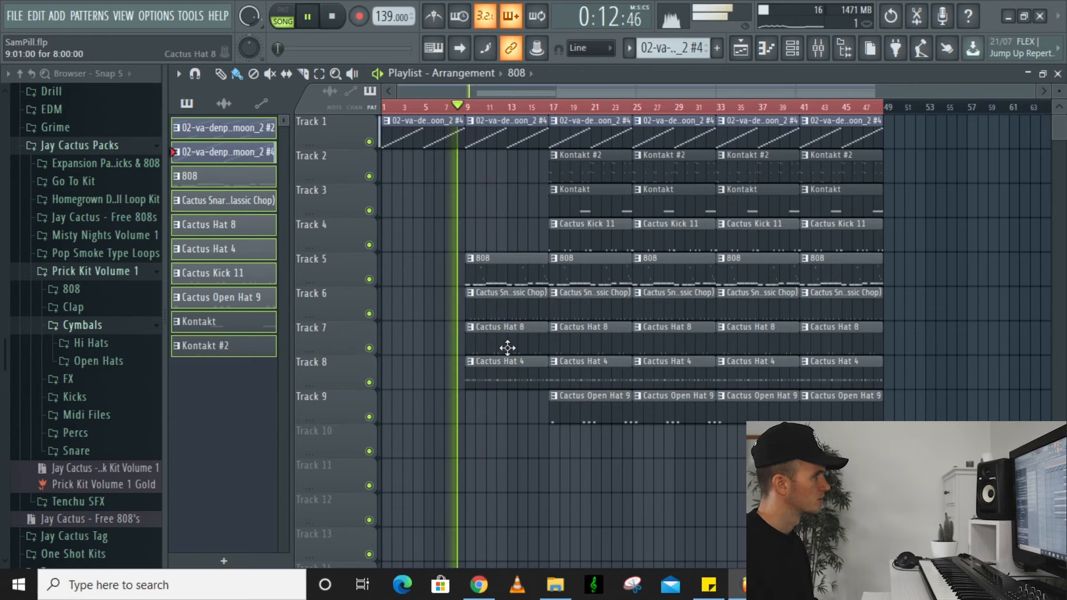
Delete the 808 clip from bars 9 to 16 and restart playback from bar 8
key("space")
right_click(470, 273)
key("space")
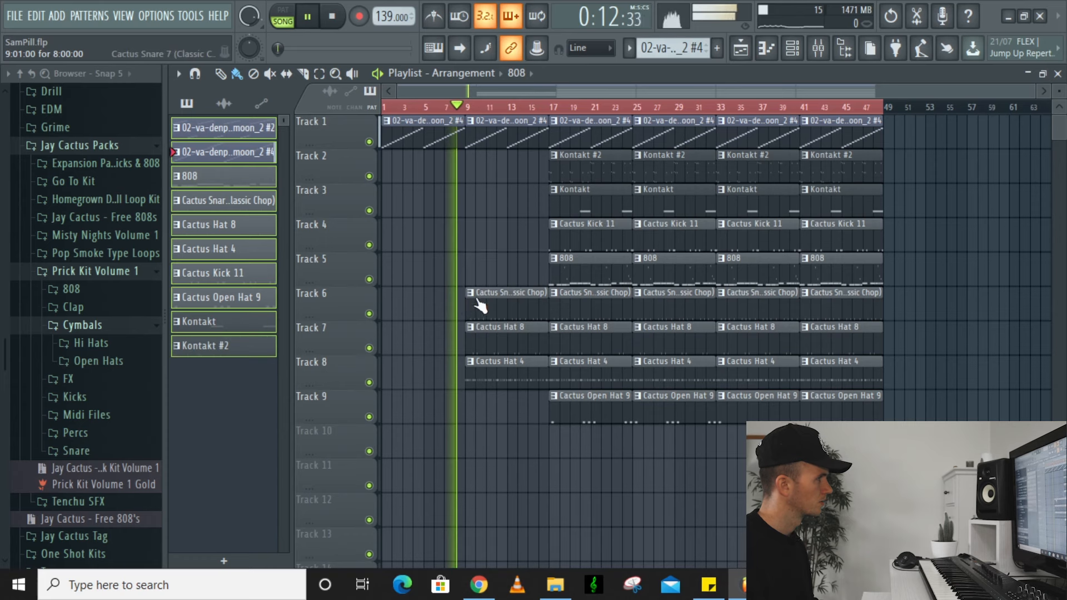
Trim the first Cactus Hat 8 clip to start at bar 11 and the first snare clip to start at bar 13
left_click_drag(466, 312, 484, 351)
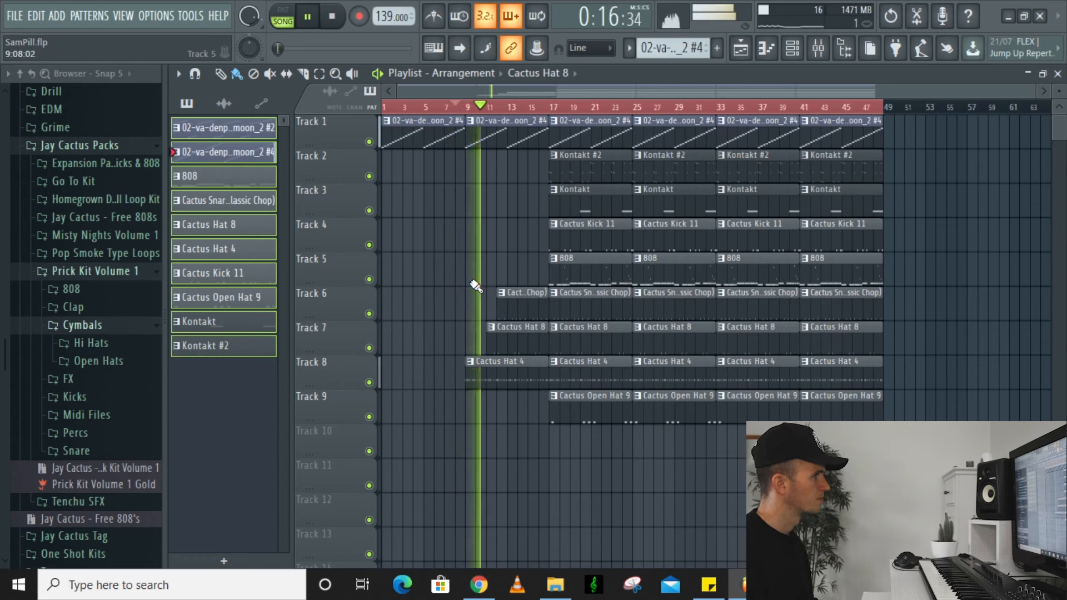
left_click_drag(500, 306, 507, 311)
Copy the 808 clip into bars 9 to 16 and trim its start to bar 13
mouse_move(578, 276)
left_mouse_down()
mouse_move(474, 284)
mouse_move(496, 279)
left_mouse_up()
key("space")
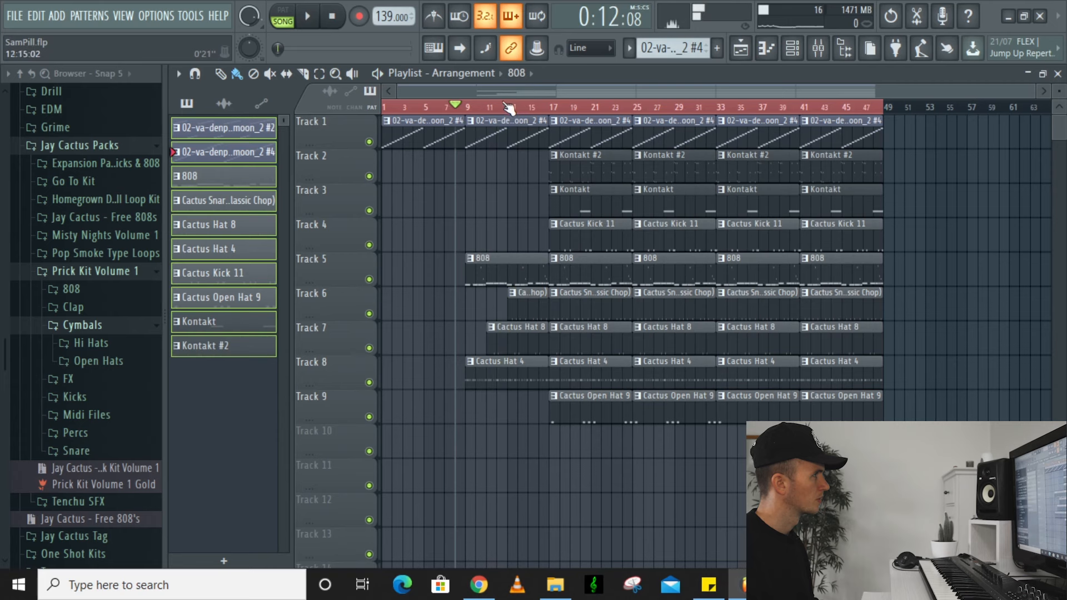
key("space")
left_click_drag(500, 277, 508, 277)
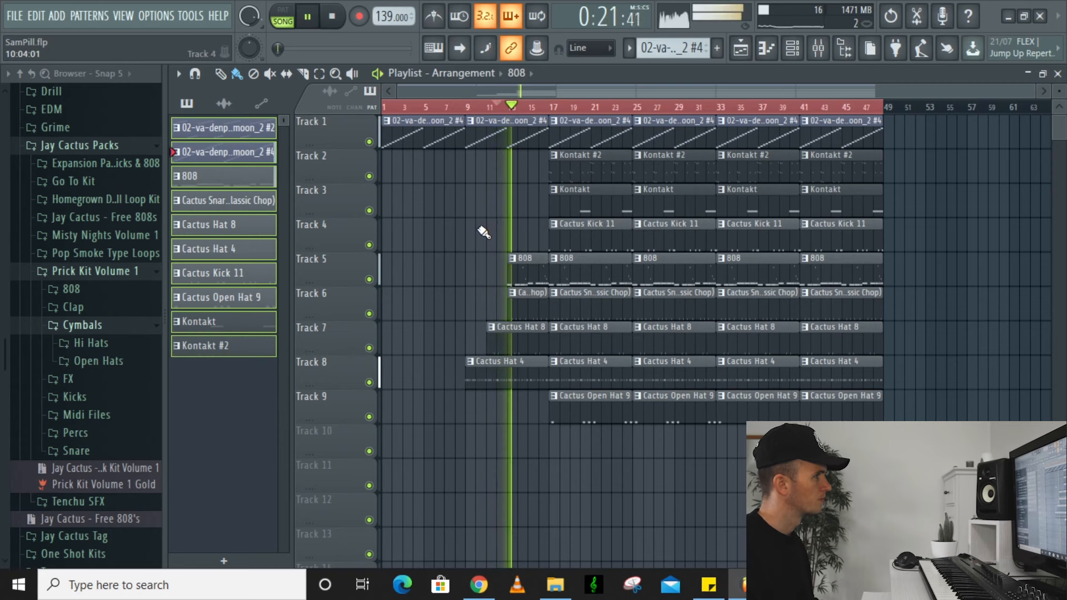
Delete the Kontakt #2, Kontakt and Cactus Open Hat 9 clips from bars 17 to 24
right_click(587, 170)
right_click(591, 195)
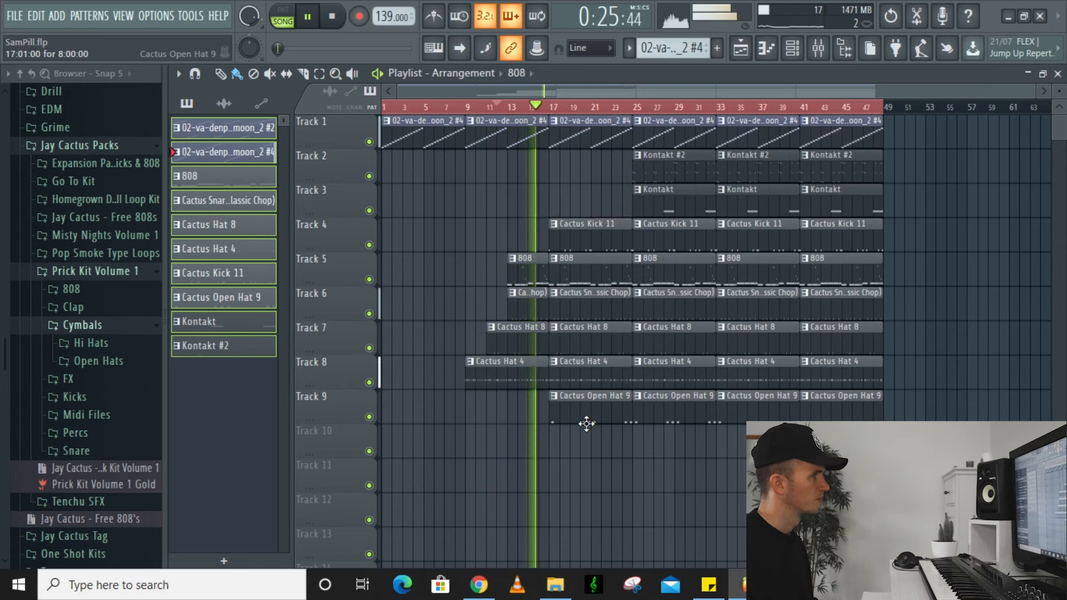
right_click(605, 410)
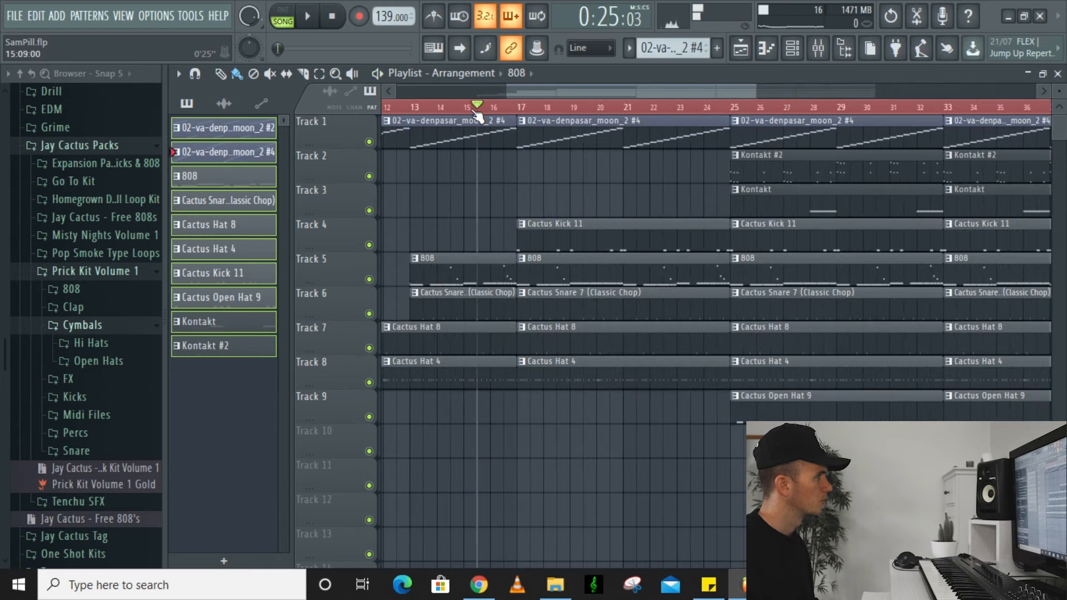
Shorten the first Cactus Hat 4 clip to end halfway through bar 16 and play the transition into bar 17
scroll(534, 378, "up", 3)
key("space")
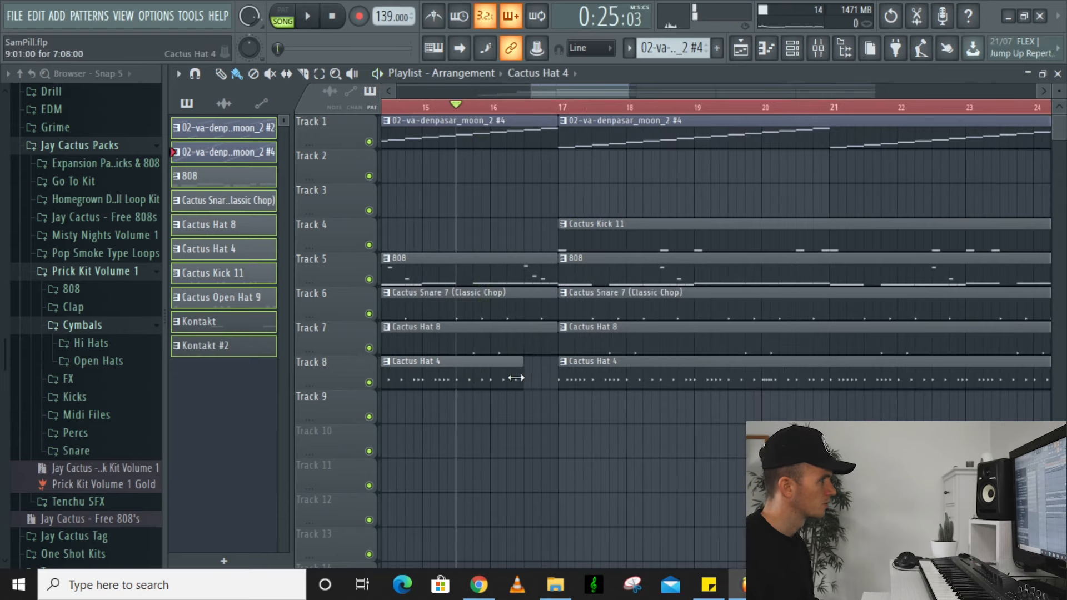
key("space")
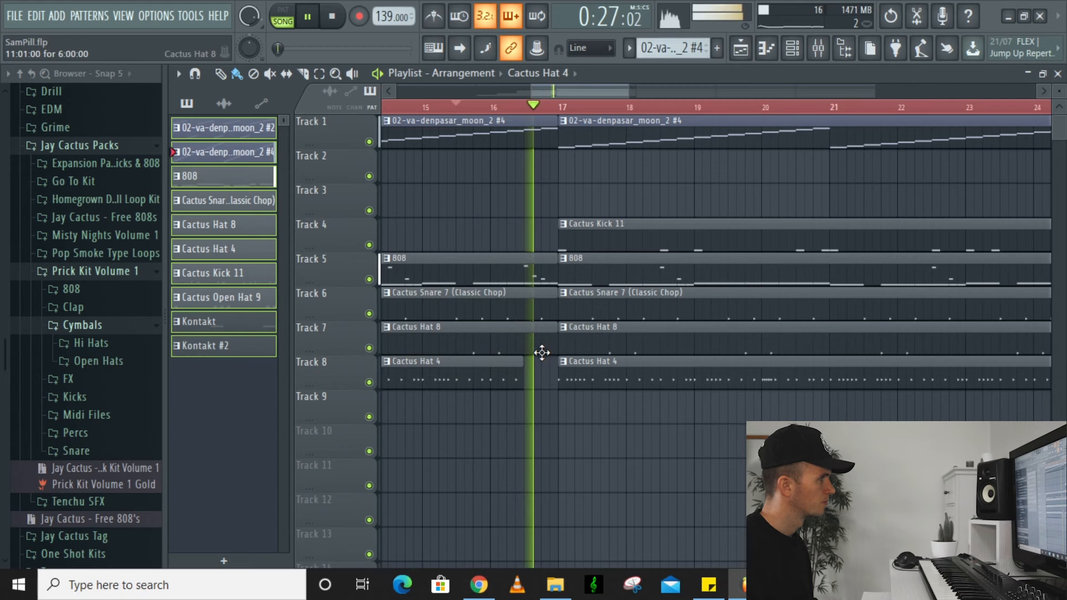
key("space")
Shorten the first snare clip to end halfway through bar 16 and put the open hat clip back at bar 17
scroll(522, 309, "down", 5)
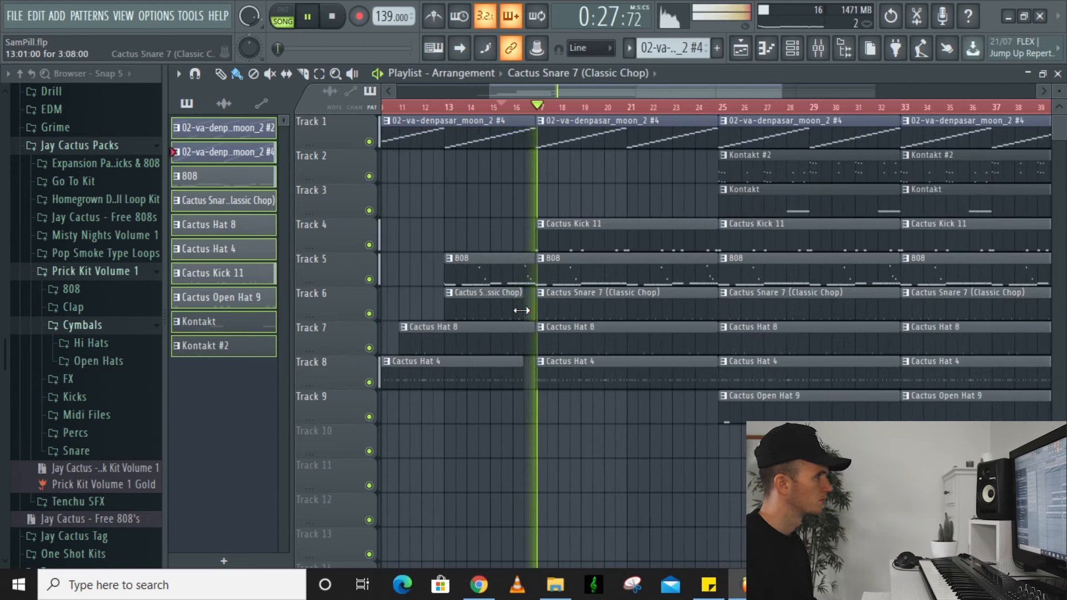
scroll(523, 312, "down", 3)
scroll(633, 225, "down", 2)
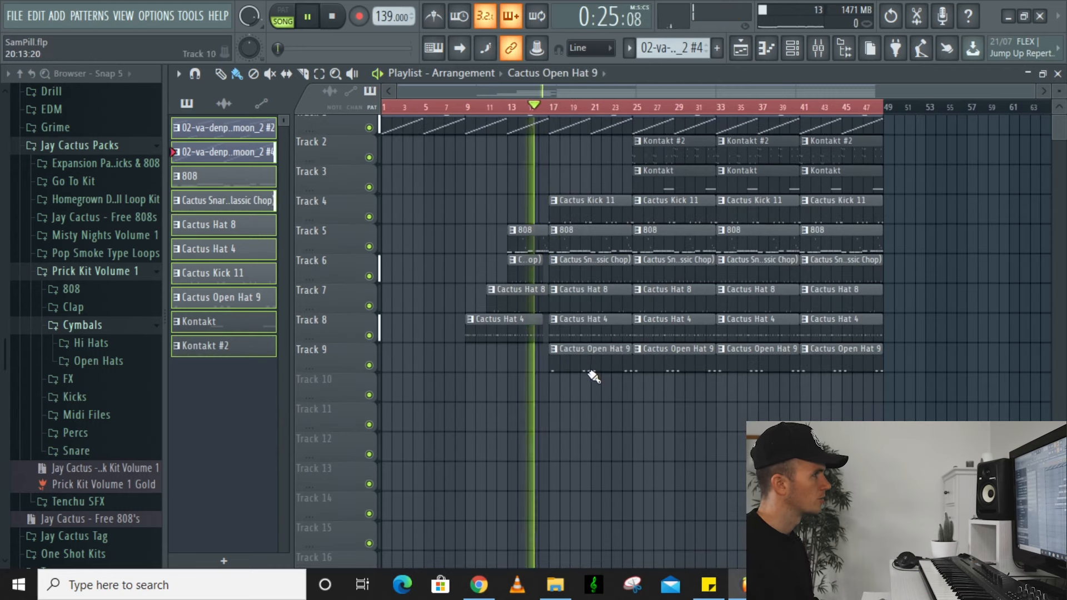
Place a Kontakt #2 clip at bar 17, trim it to one bar and repeat it at bar 21
scroll(694, 280, "up", 1)
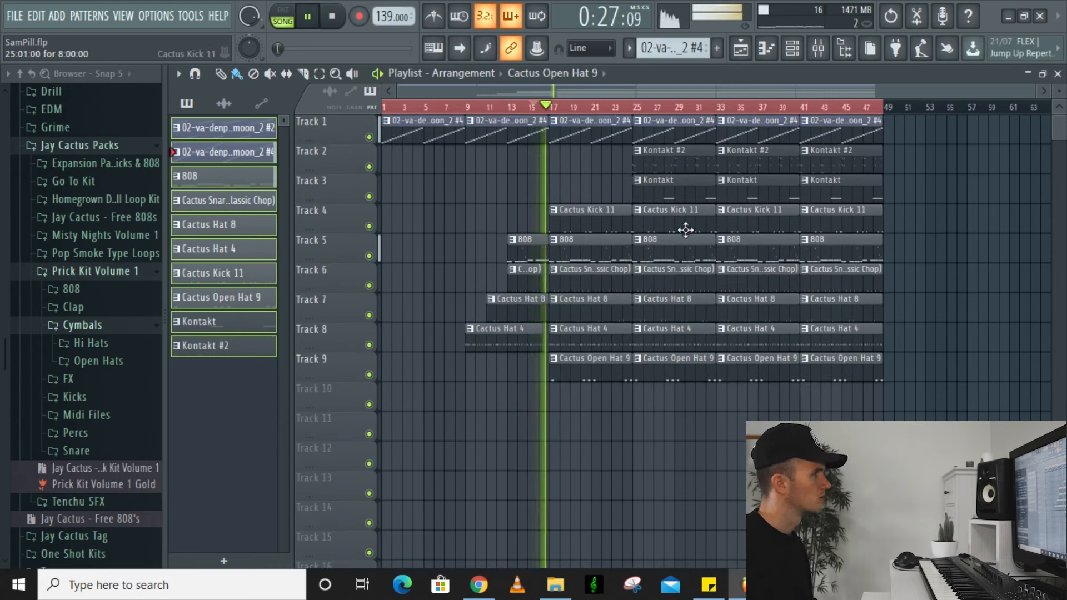
key("space")
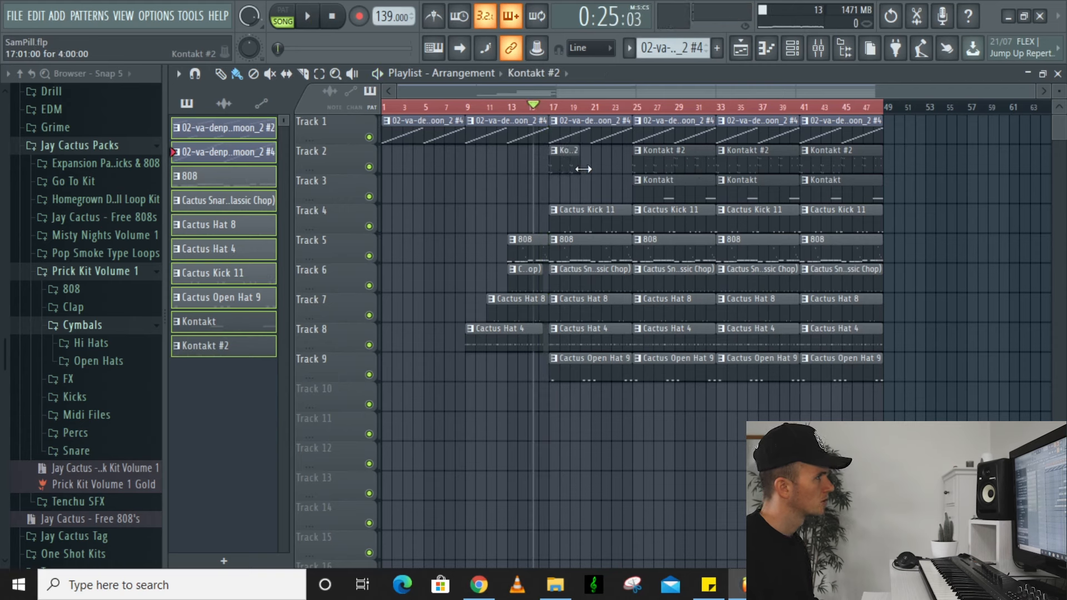
key("space")
left_click_drag(586, 169, 561, 170)
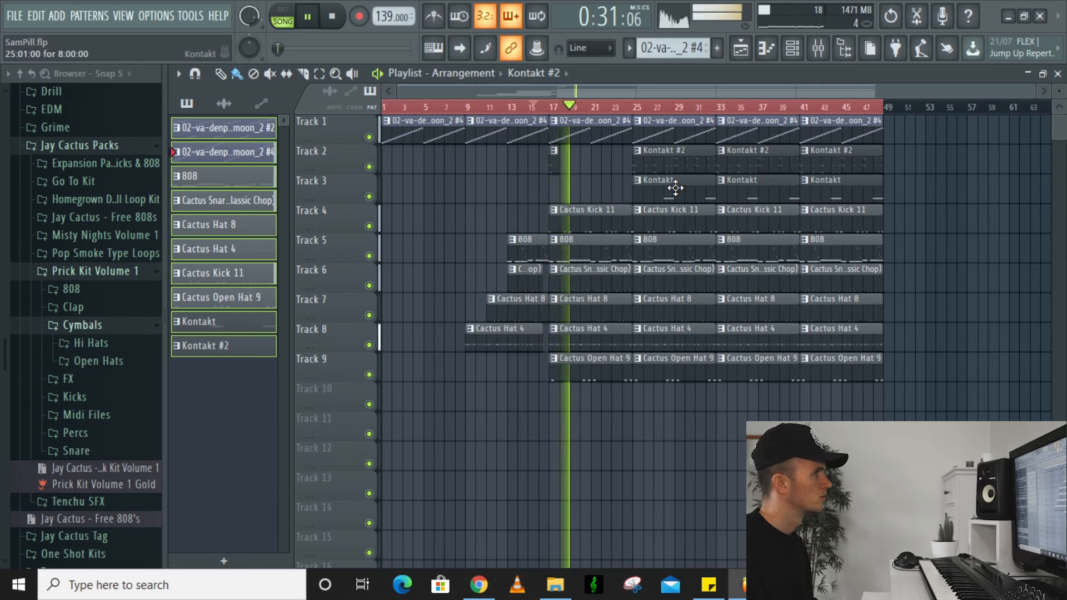
left_click(591, 162)
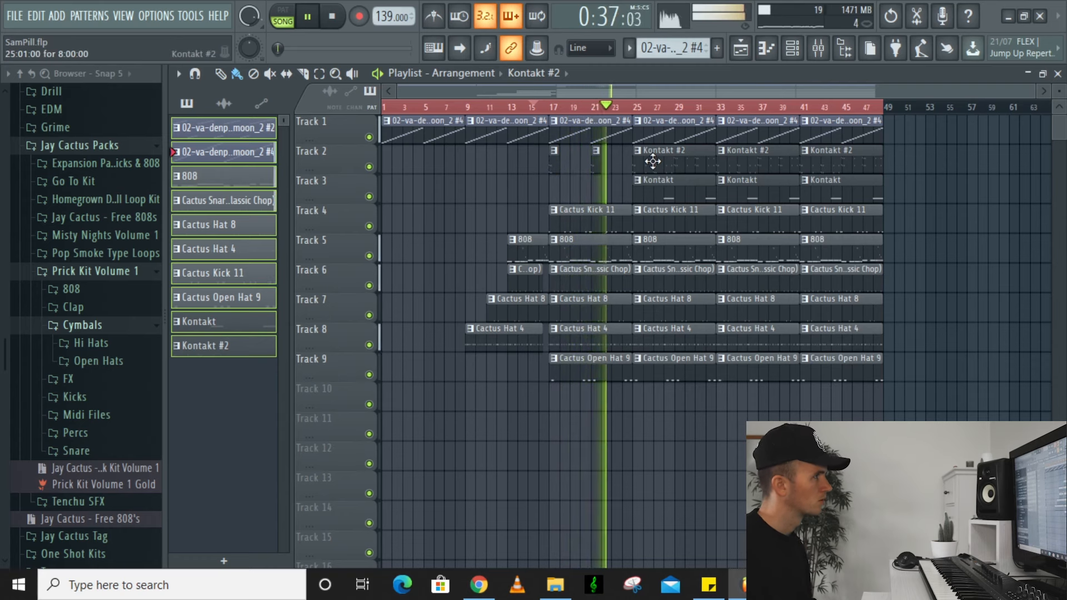
Replace the Kontakt #2 clip at bar 25 with a unique copy and remove Kontakt, Kontakt #2 and Cactus Hat 4 from bars 41 to 48
right_click(653, 162)
left_click(678, 163)
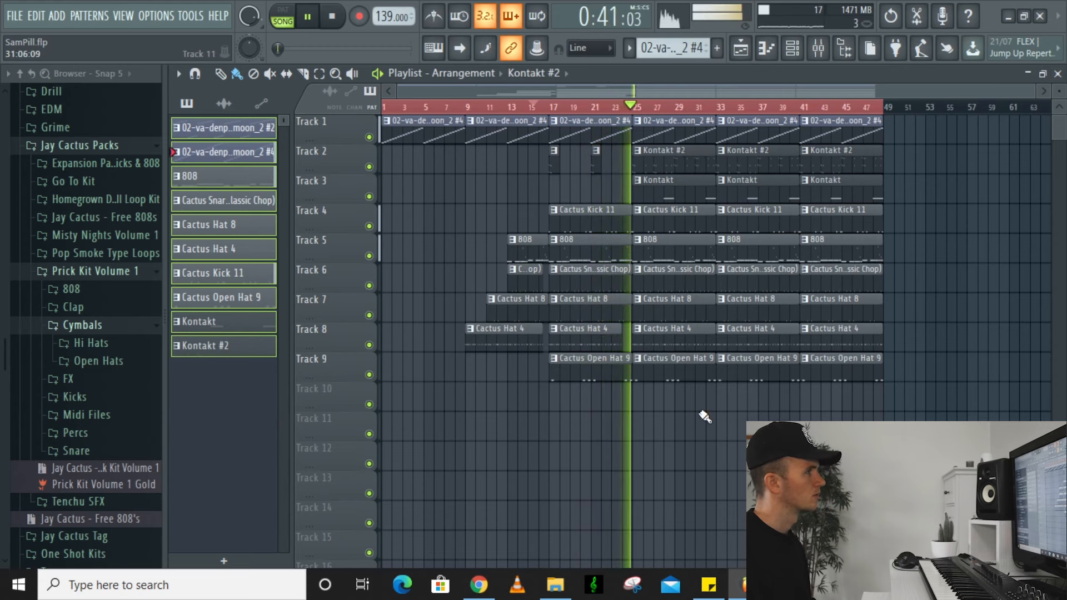
scroll(703, 410, "up", 3)
scroll(705, 400, "down", 3)
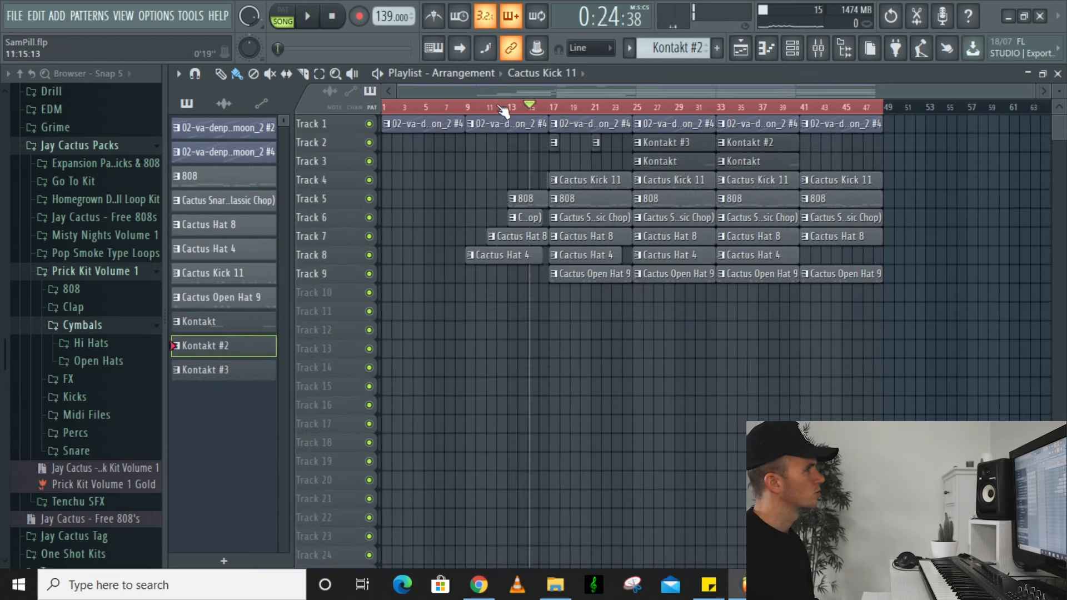
key("space")
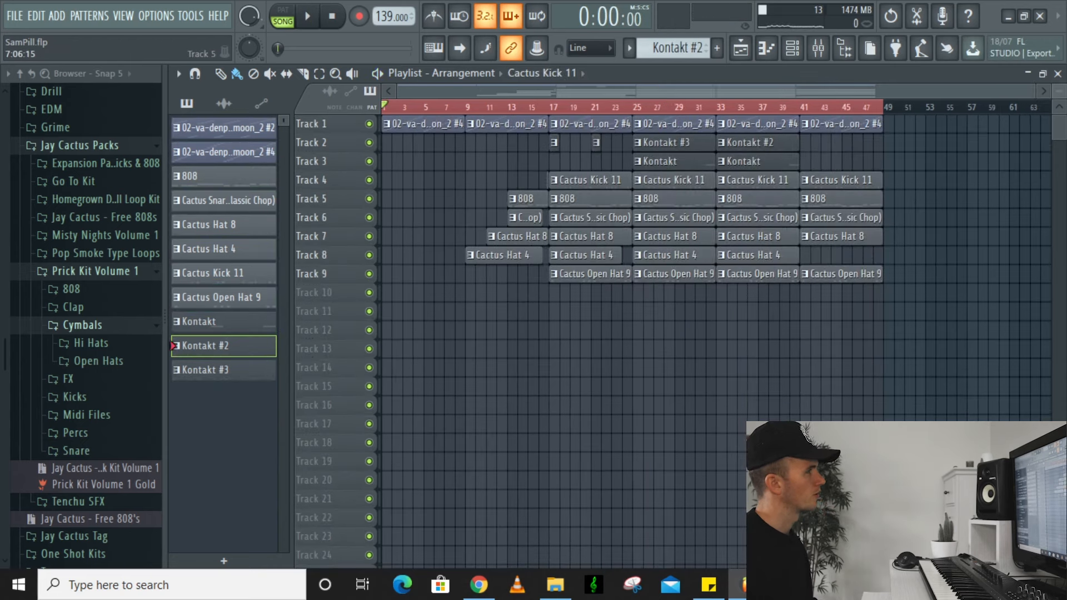
Play the arrangement with the rendered piano audio from the start, then from about bar 8
scroll(445, 225, "up", 3, "alt")
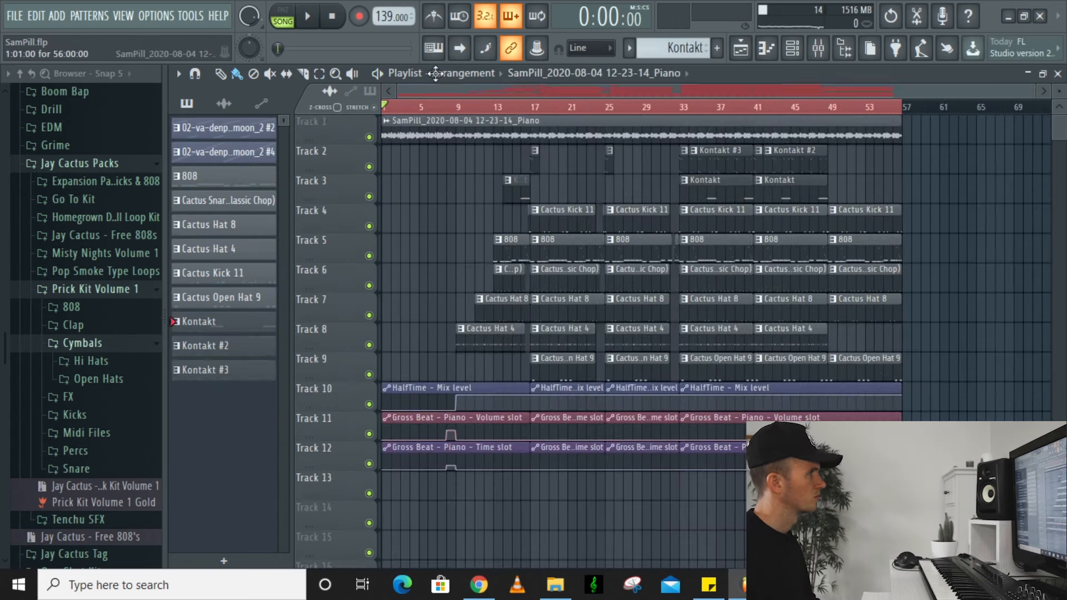
key("space")
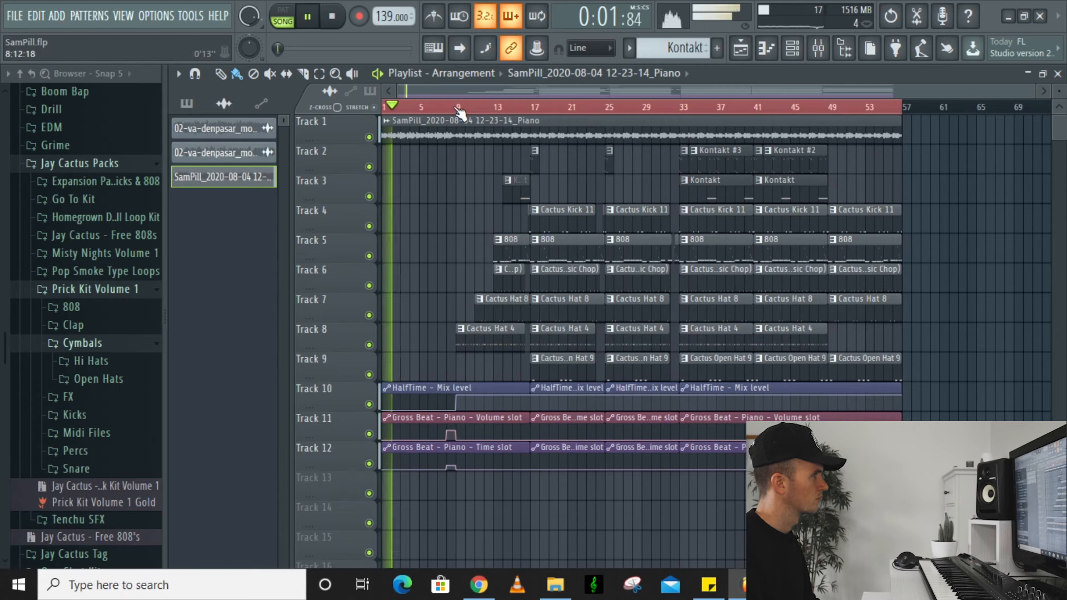
left_click(449, 108)
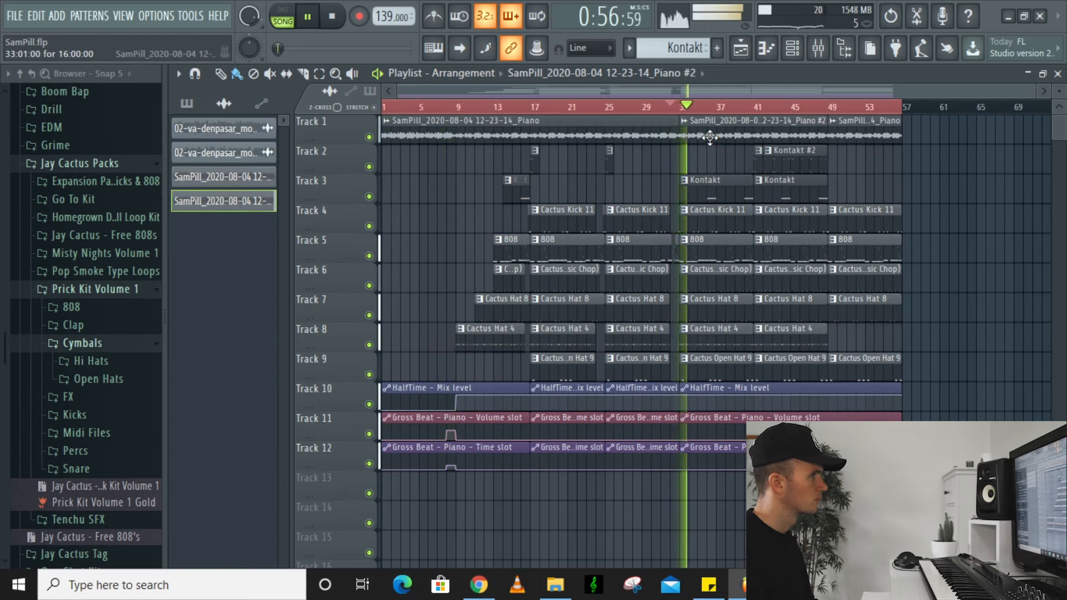
Adjust the channel volume of the Piano #2 audio clip that starts at bar 33
double_click(710, 137)
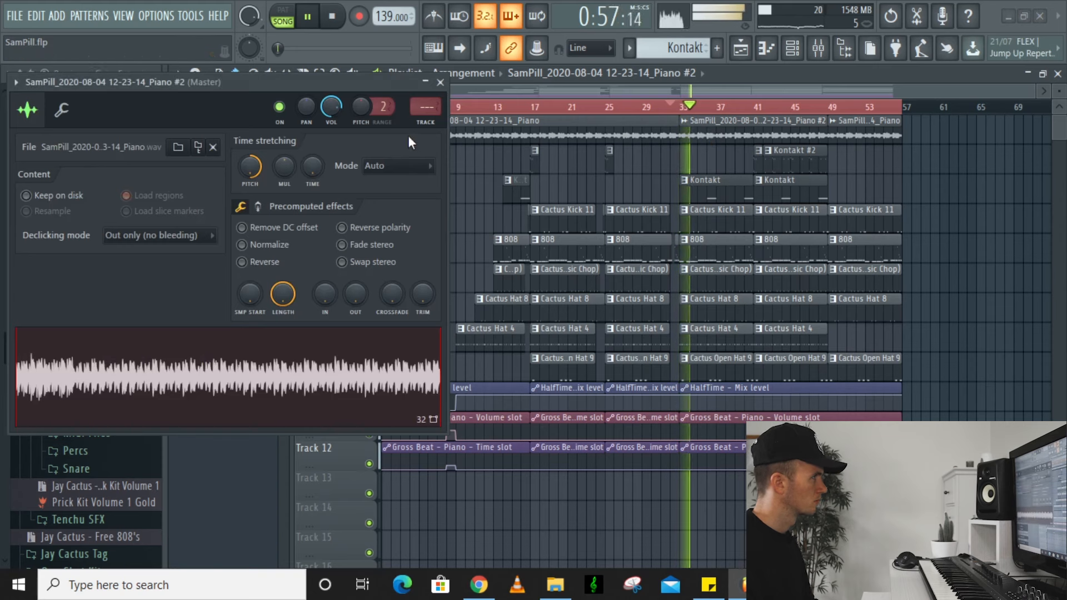
left_click(332, 105)
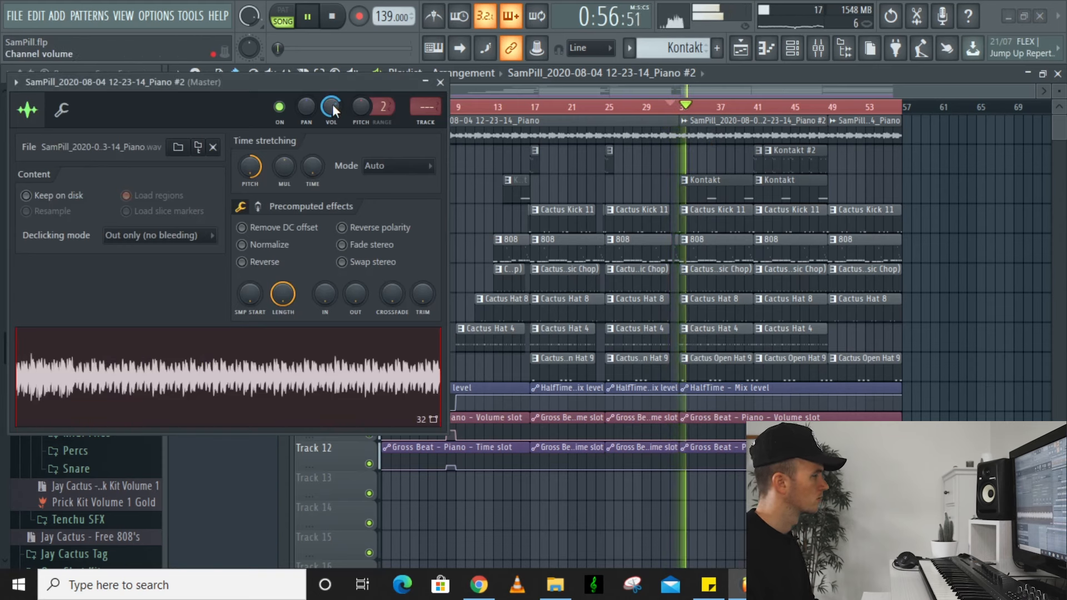
left_click(440, 83)
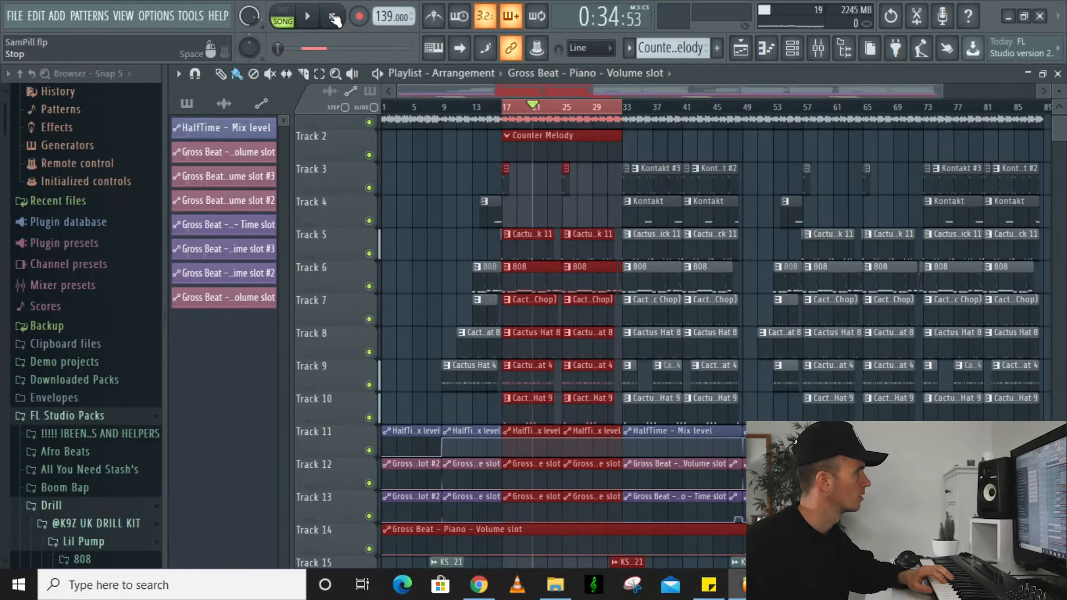
Audition the loop from bar 17 and record an A5 note into the Counter Melody pattern, then stop recording
left_click(314, 17)
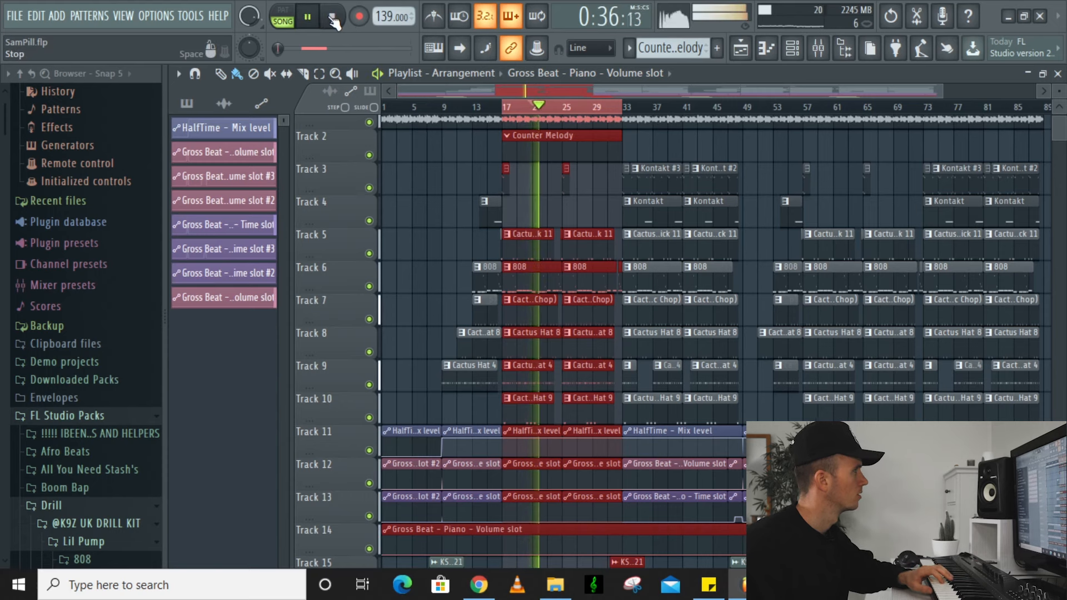
left_click(332, 16)
left_click(307, 24)
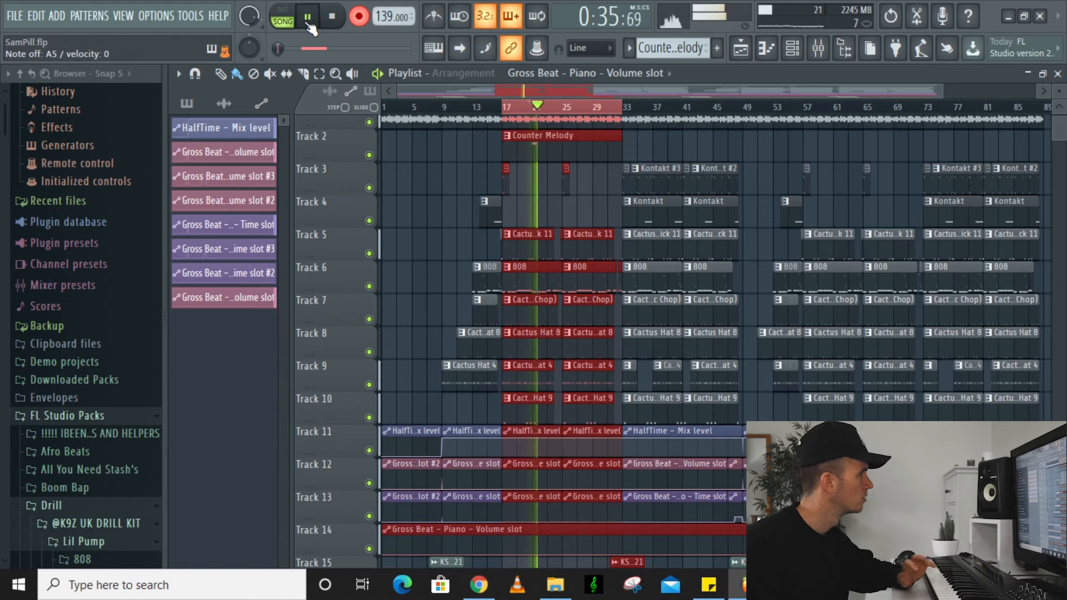
left_click(359, 28)
key("space")
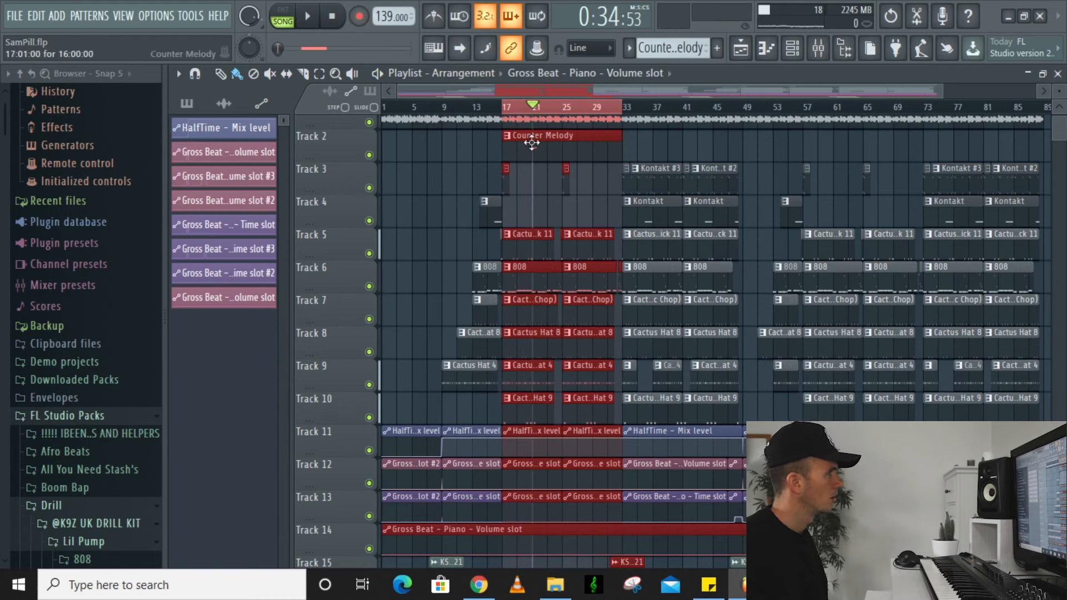
Check the recorded Counter Melody note, arrange the pattern as eight-bar clips at bars 17 and 25, and play the section
double_click(563, 152)
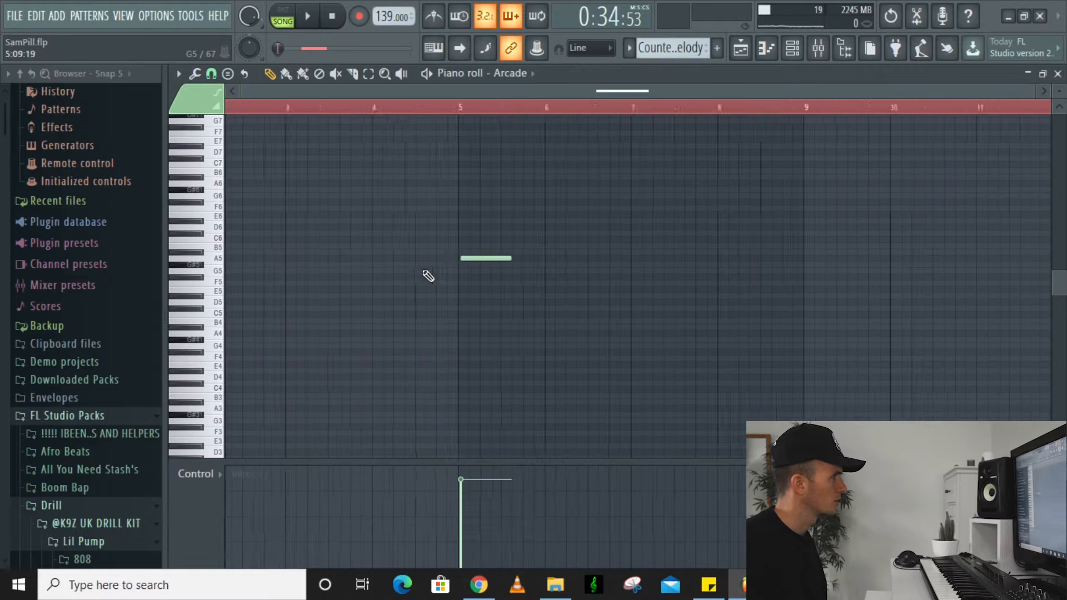
key("Escape")
key("space")
scroll(603, 158, "down", 1)
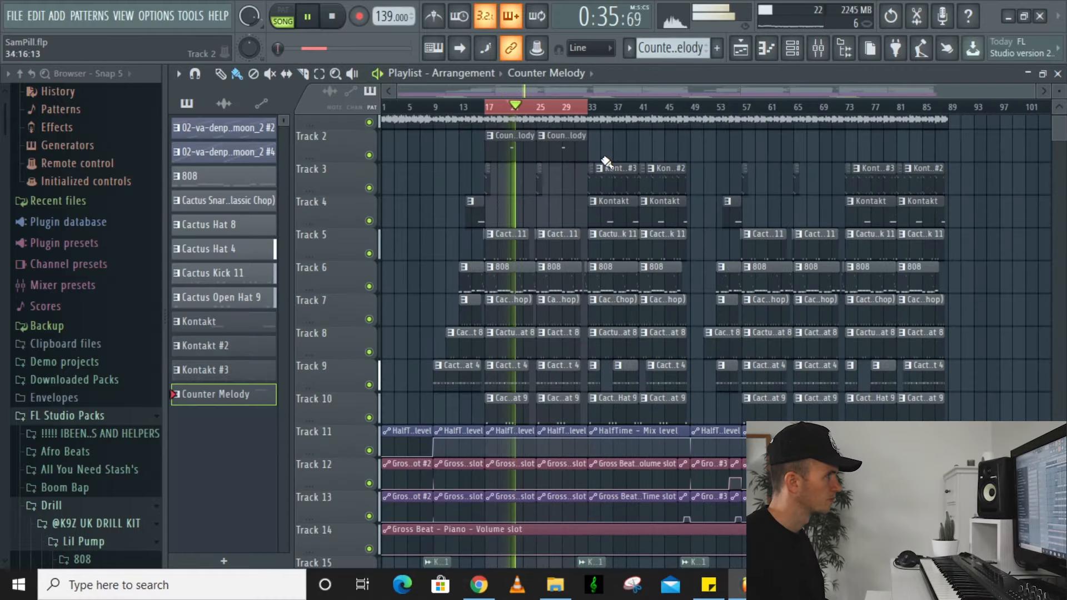
scroll(610, 160, "down", 3)
scroll(811, 340, "up", 2)
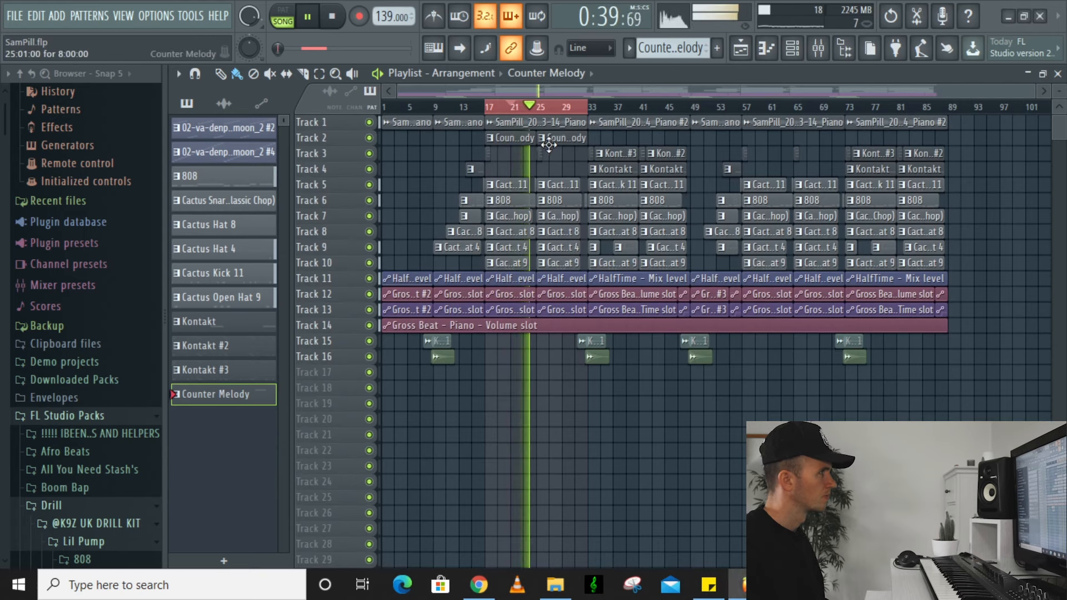
scroll(549, 146, "up", 3)
scroll(556, 149, "up", 3)
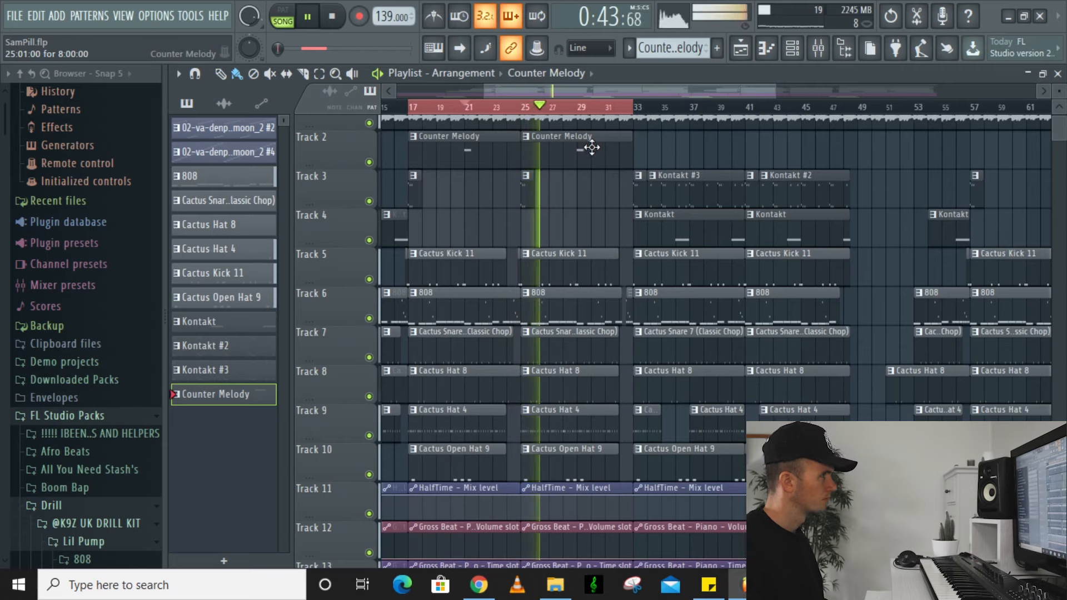
Duplicate the two Counter Melody clips and place the copies at bars 57 and 65
scroll(592, 149, "down", 3)
left_click_drag(598, 166, 487, 134)
key("ctrl+b")
left_click_drag(675, 173, 779, 167)
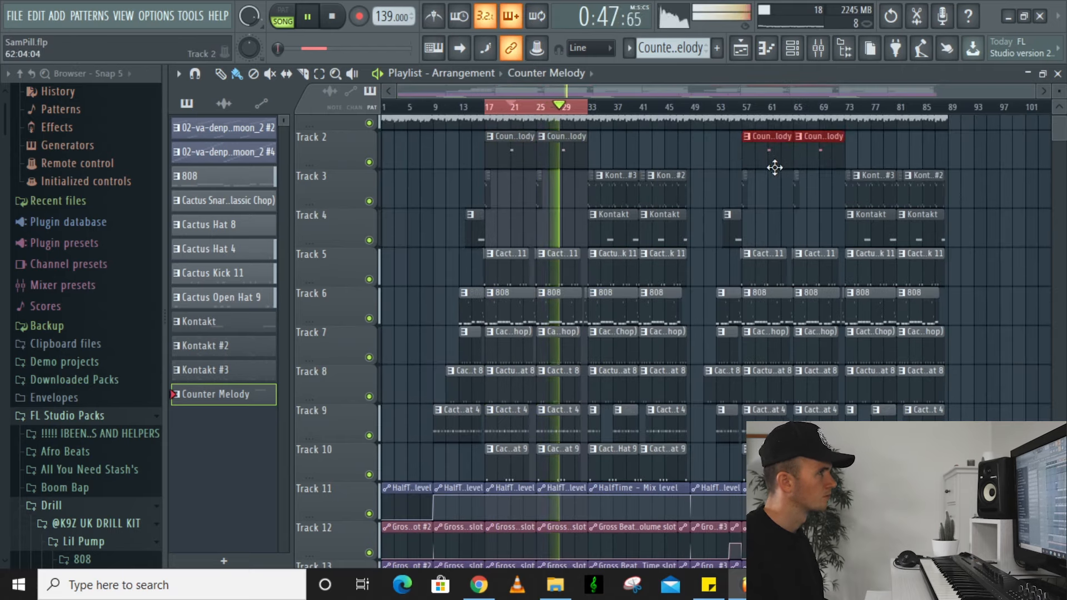
left_click(656, 155, "ctrl")
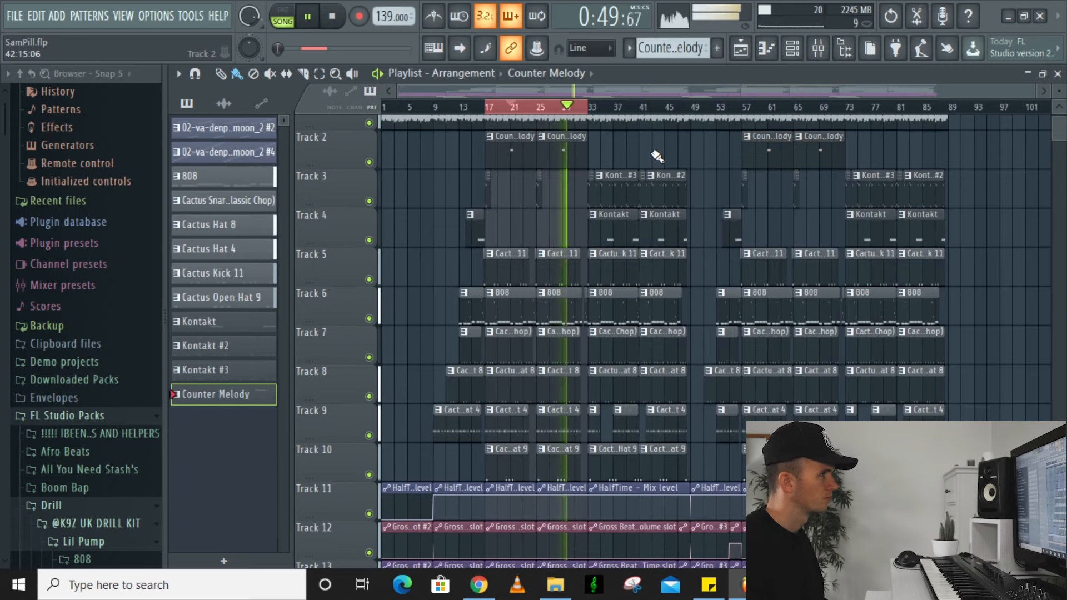
Extend the playback range over the whole arrangement
scroll(657, 157, "down", 5)
key("ctrl+a")
left_click(1000, 190, "ctrl")
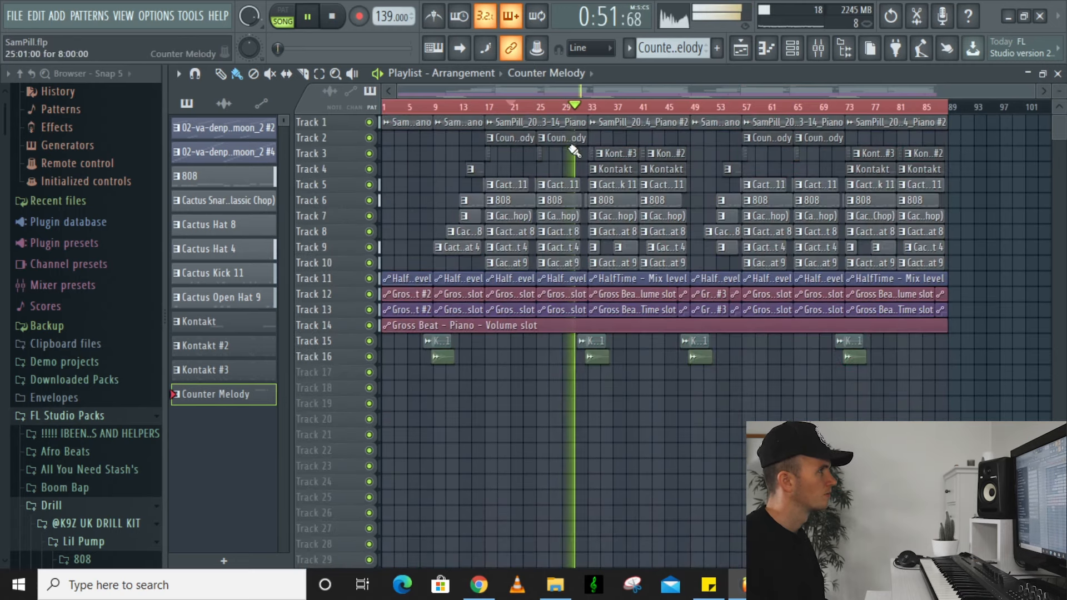
Try a Counter Melody clip at bar 33 and play the transition into it
scroll(614, 148, "up", 3)
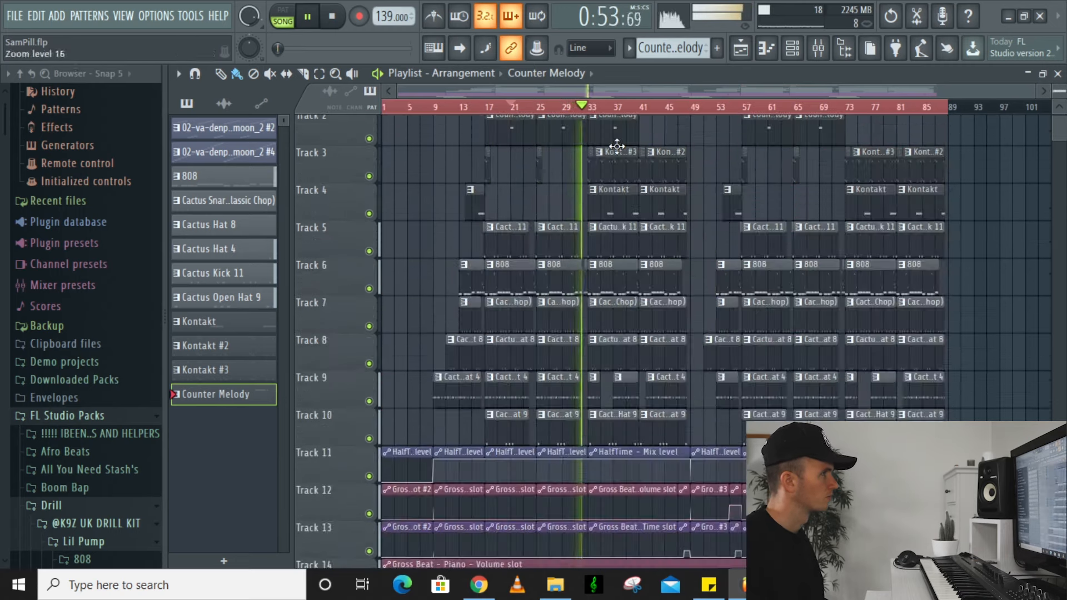
scroll(612, 149, "up", 3)
scroll(594, 139, "up", 1)
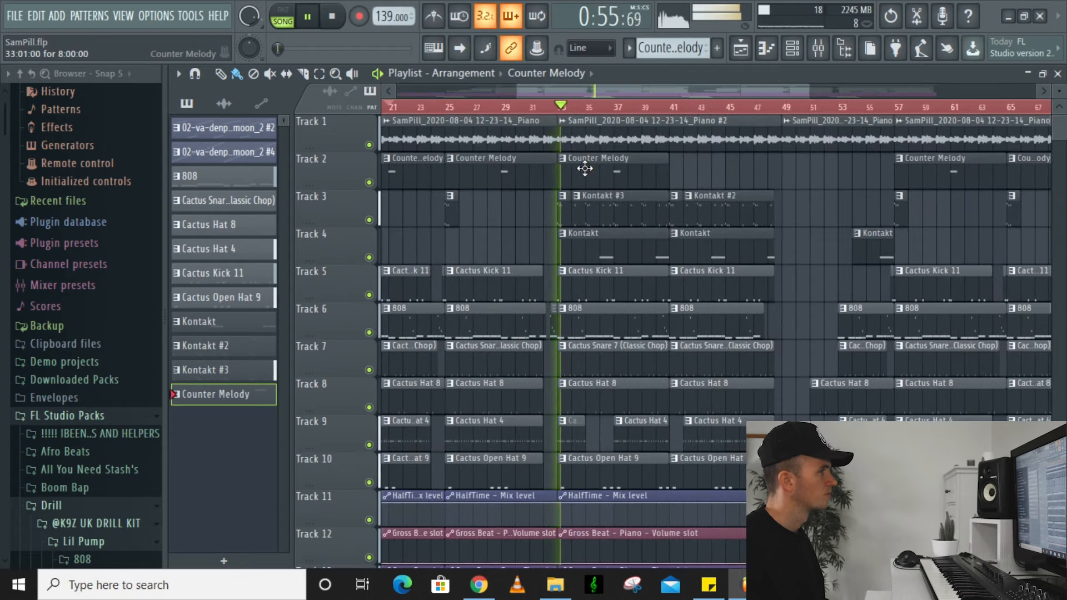
Extend the 808 #2 clip at bar 33 to eight bars and replace the 808 clip at bar 41 with a copy of it
scroll(618, 174, "down", 3)
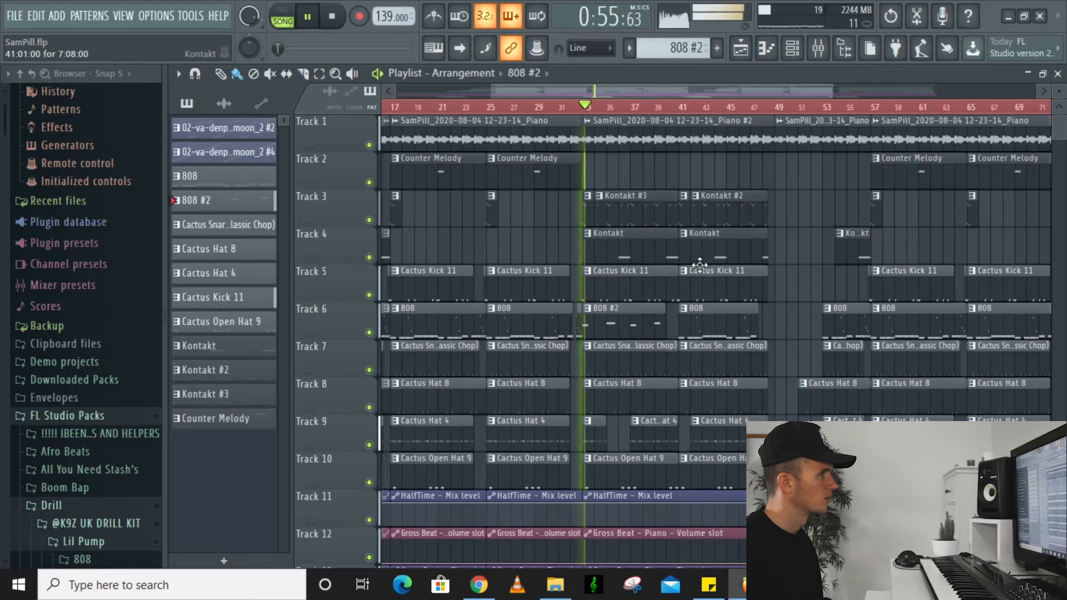
right_click(725, 320)
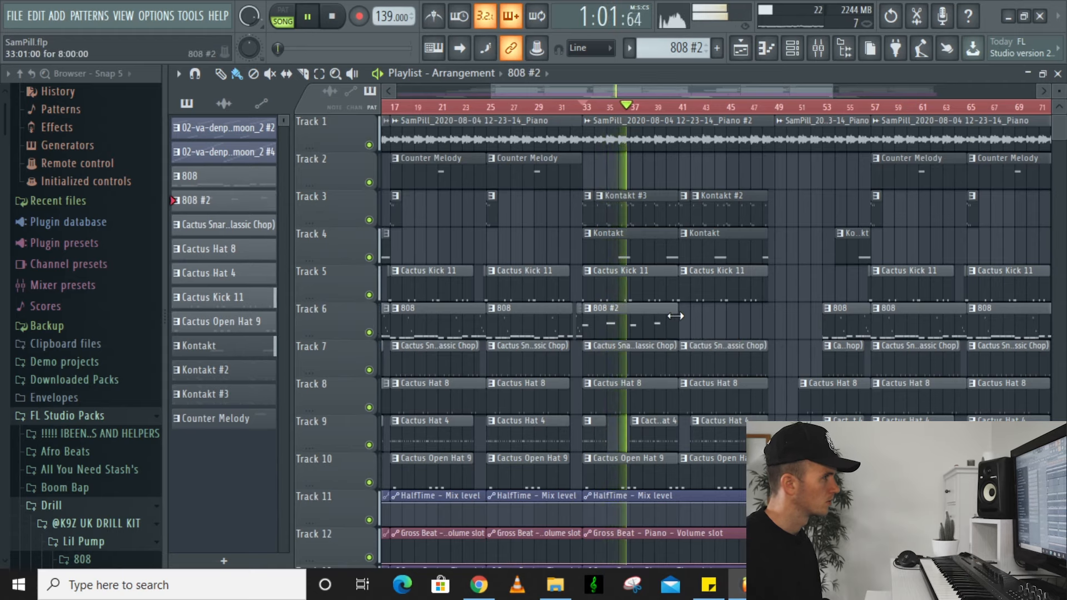
left_click_drag(651, 316, 729, 316, "shift")
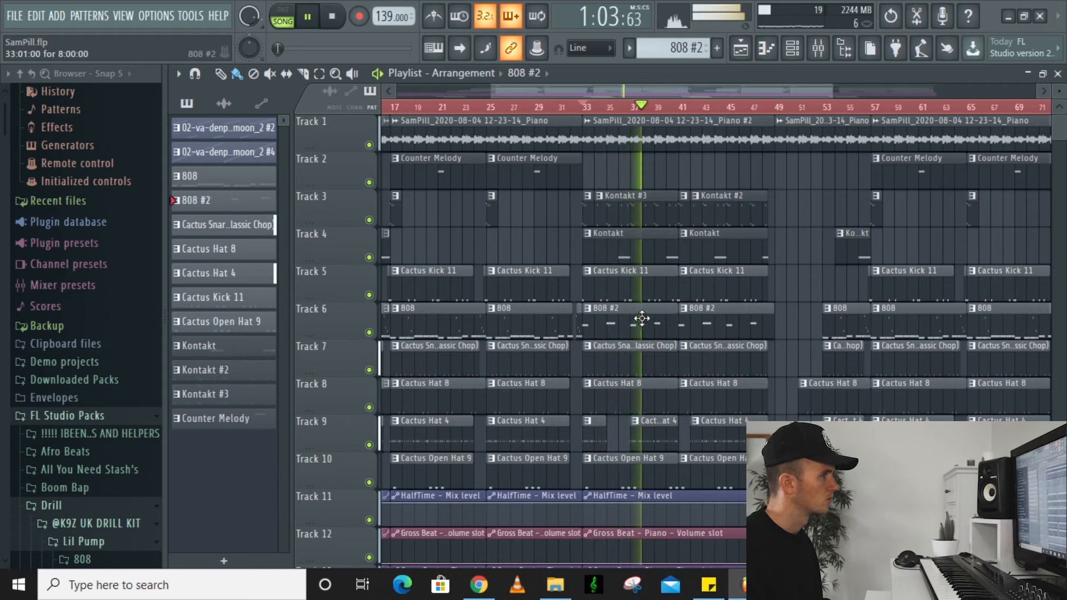
Add a half-bar D#6 note in the second half of bar 8 of the 808 #2 pattern, then return to the playlist
double_click(642, 318)
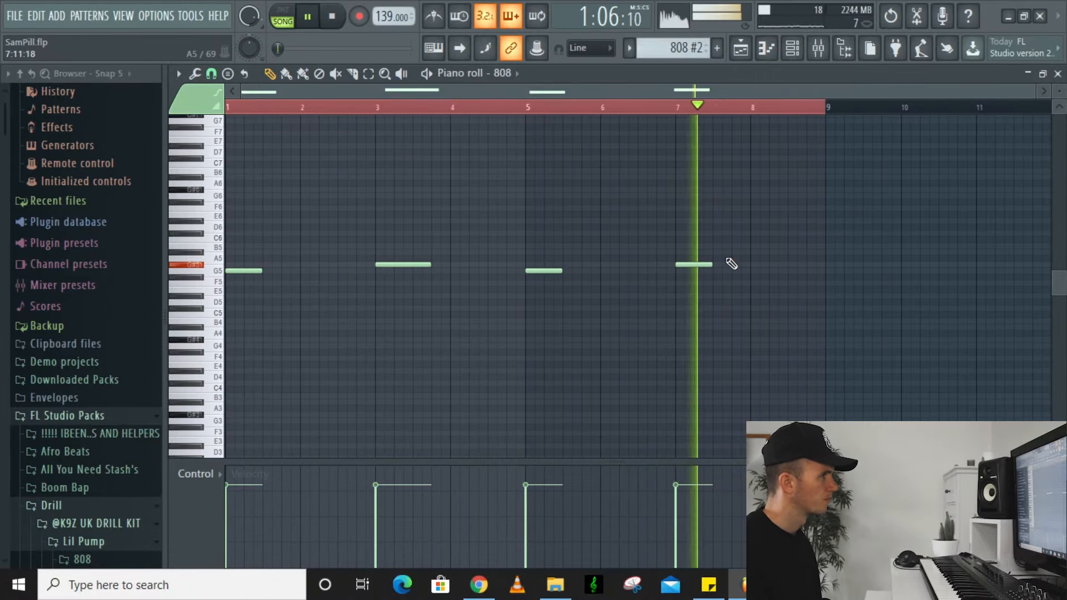
left_click(791, 221)
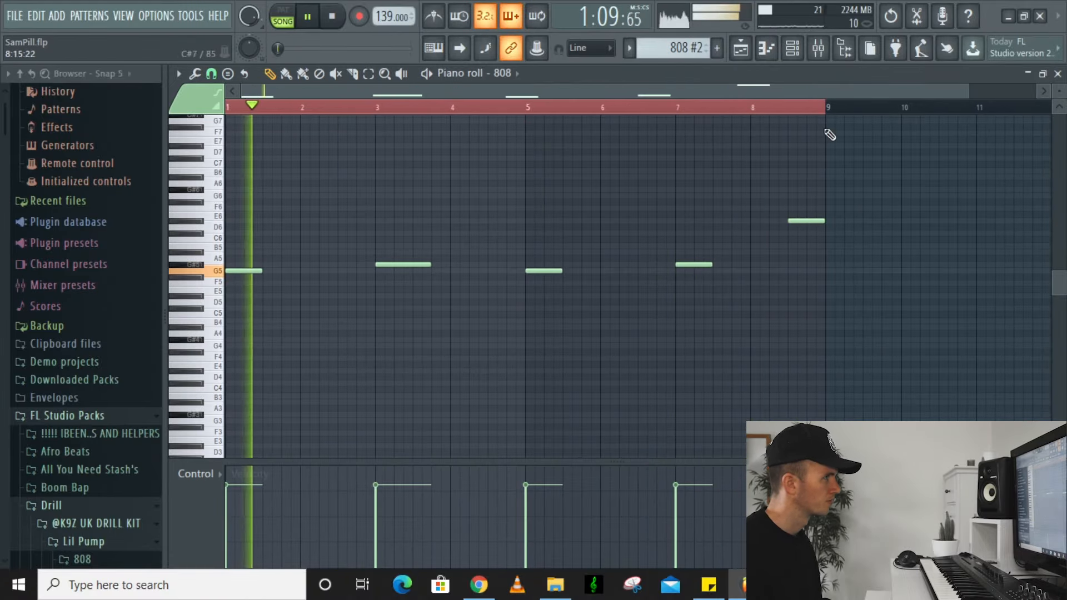
left_click(793, 48)
left_click(741, 48)
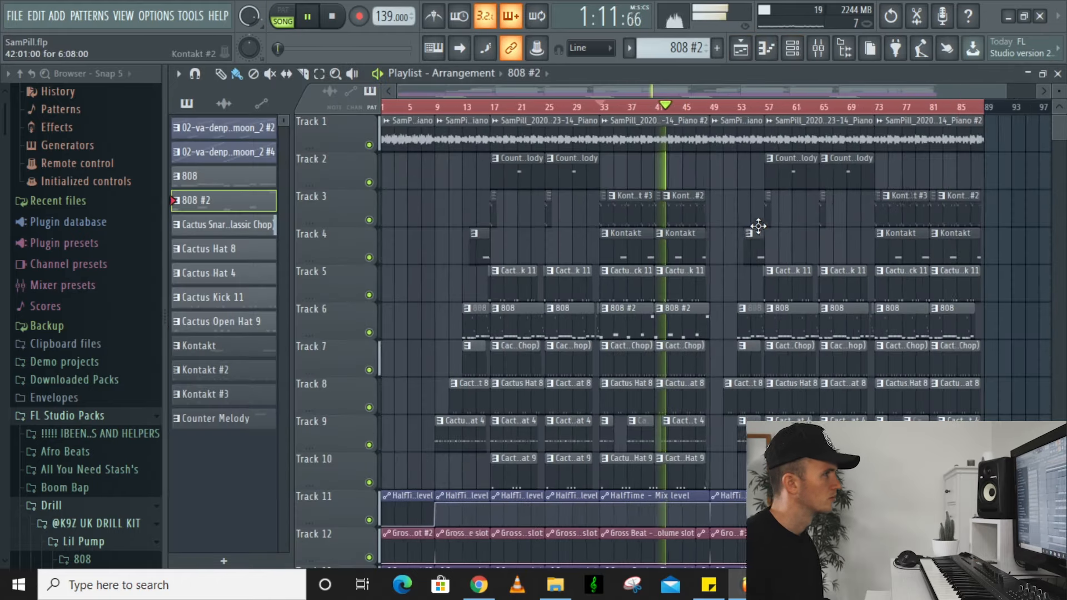
Replace the 808 clips at bars 73 and 81 with copies of the 808 #2 clips
scroll(733, 229, "down", 1)
left_click_drag(925, 320, 883, 319)
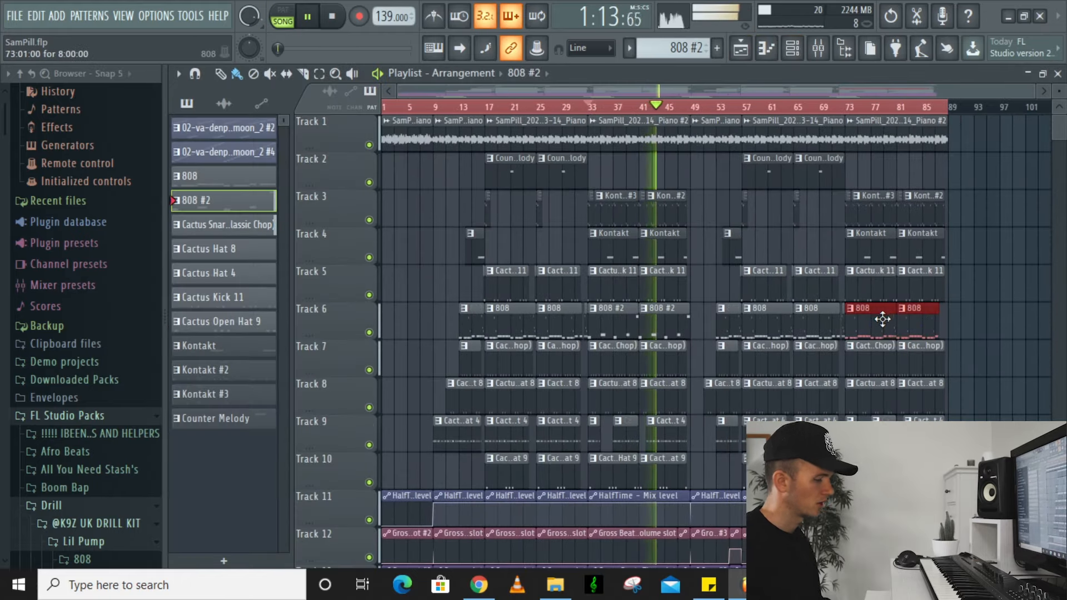
key("Delete")
left_click_drag(654, 320, 873, 333)
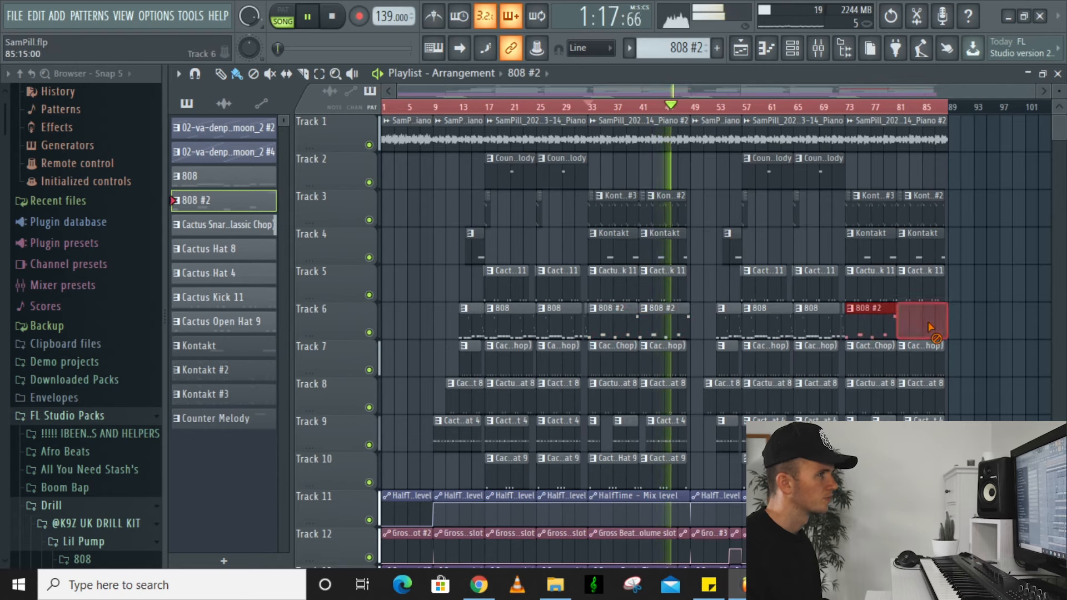
key("ctrl+z")
left_click(971, 307, "ctrl")
key("ctrl+a")
scroll(962, 269, "down", 3)
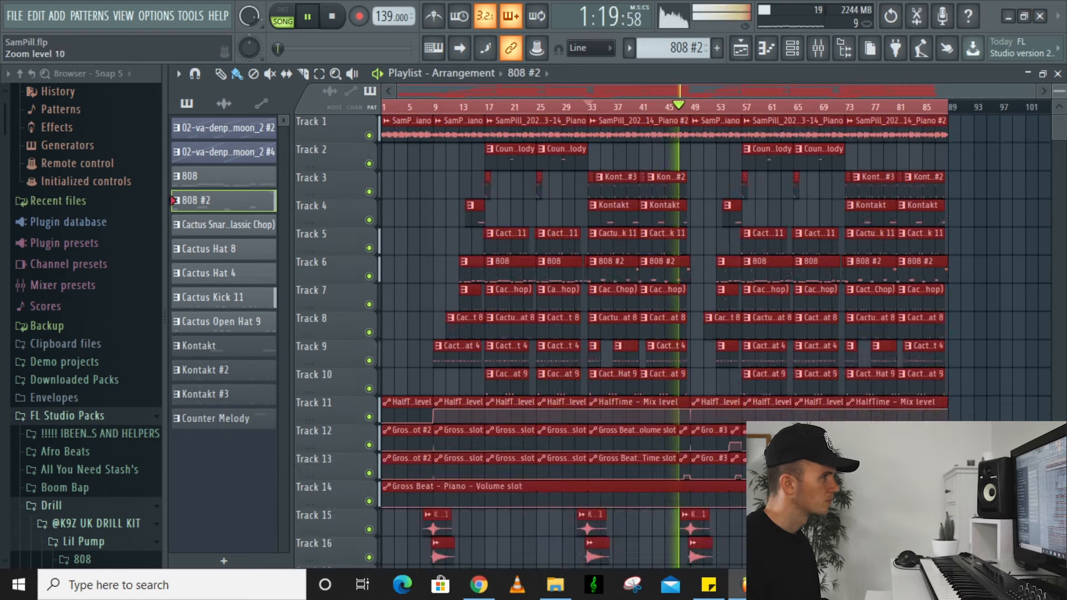
Rework the end of bar 8 in the 808 #2 pattern with G#5 notes plus short G#6 and D#6 notes, and play it from bar 7
left_click(966, 272)
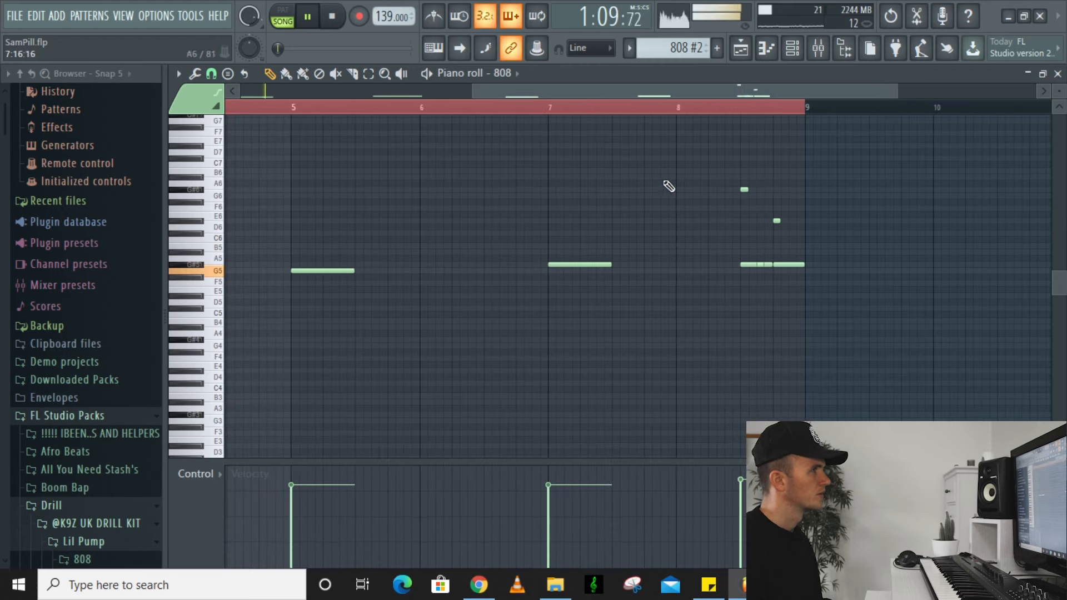
left_click(547, 109)
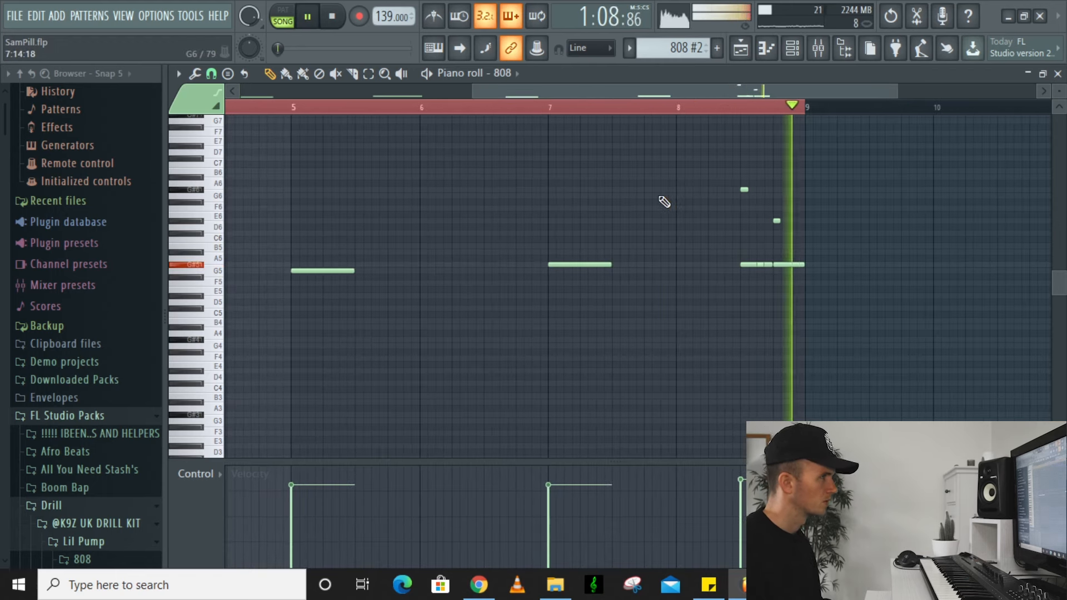
left_click(742, 54)
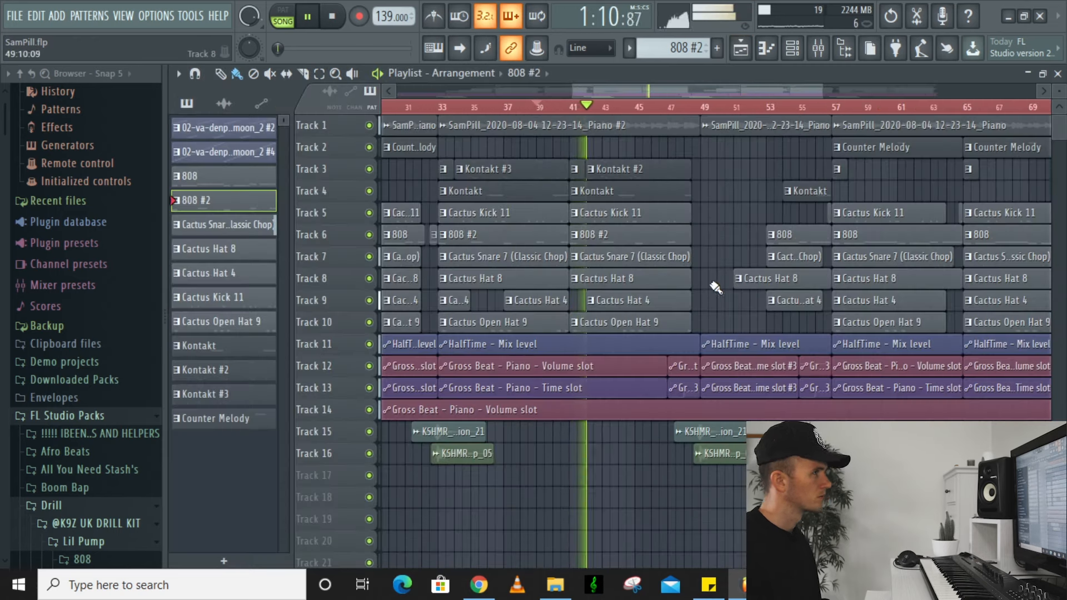
Add the Piano #2 audio clip at bar 89 as an eight-bar outro, with an 808 clip trimmed to bar 96 only
scroll(712, 290, "down", 3)
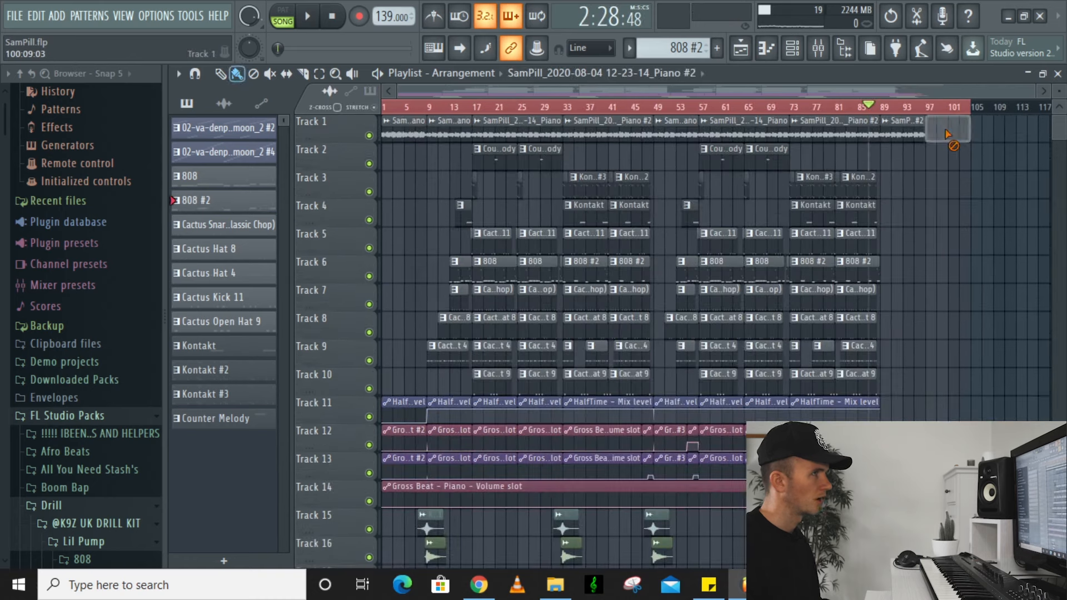
scroll(849, 281, "up", 2)
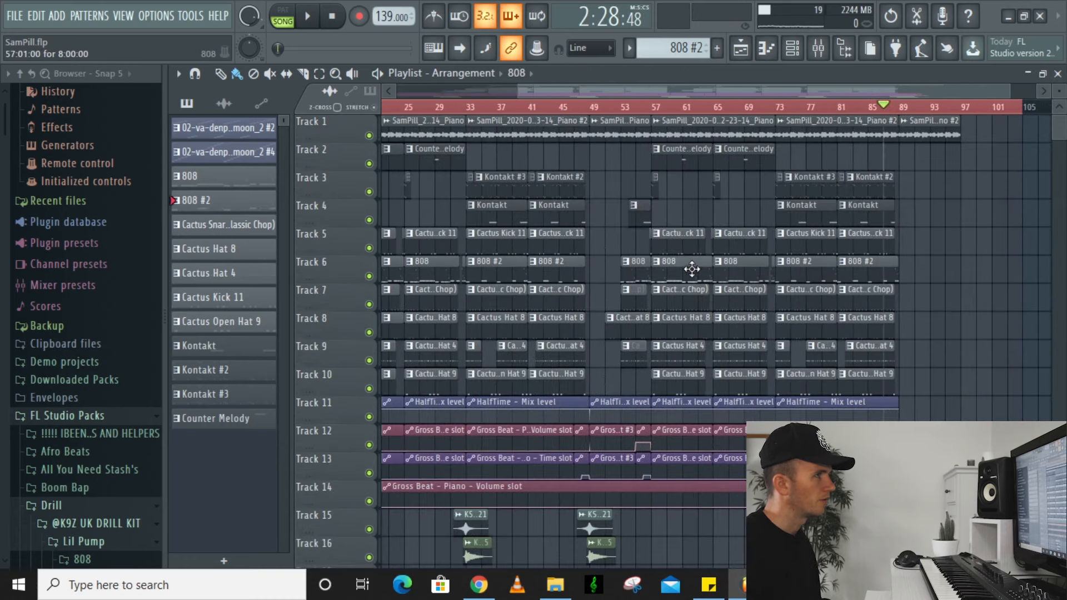
scroll(928, 273, "up", 2)
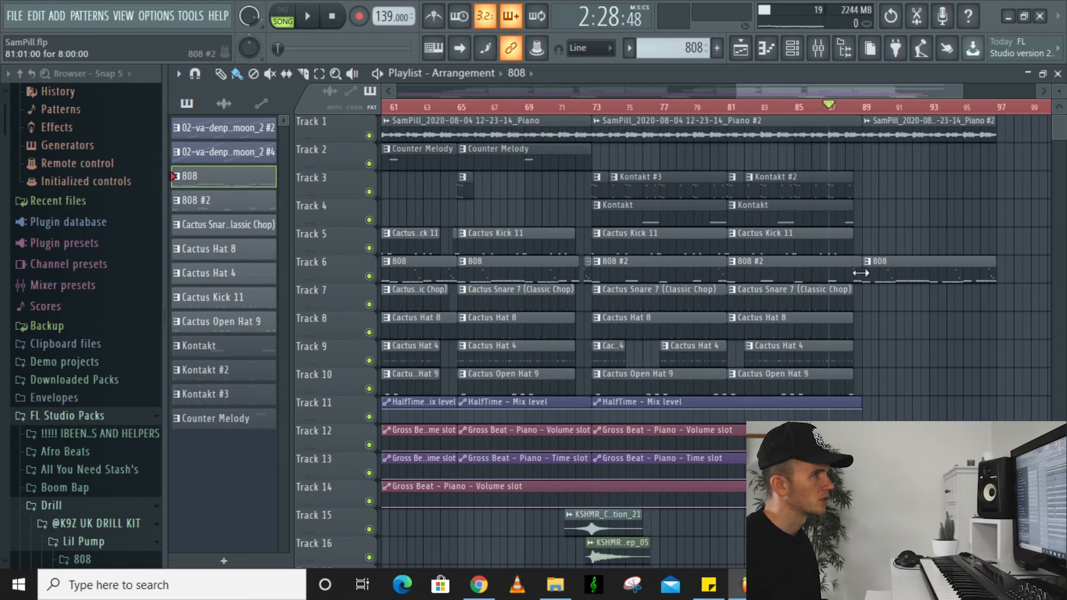
scroll(980, 275, "up", 2)
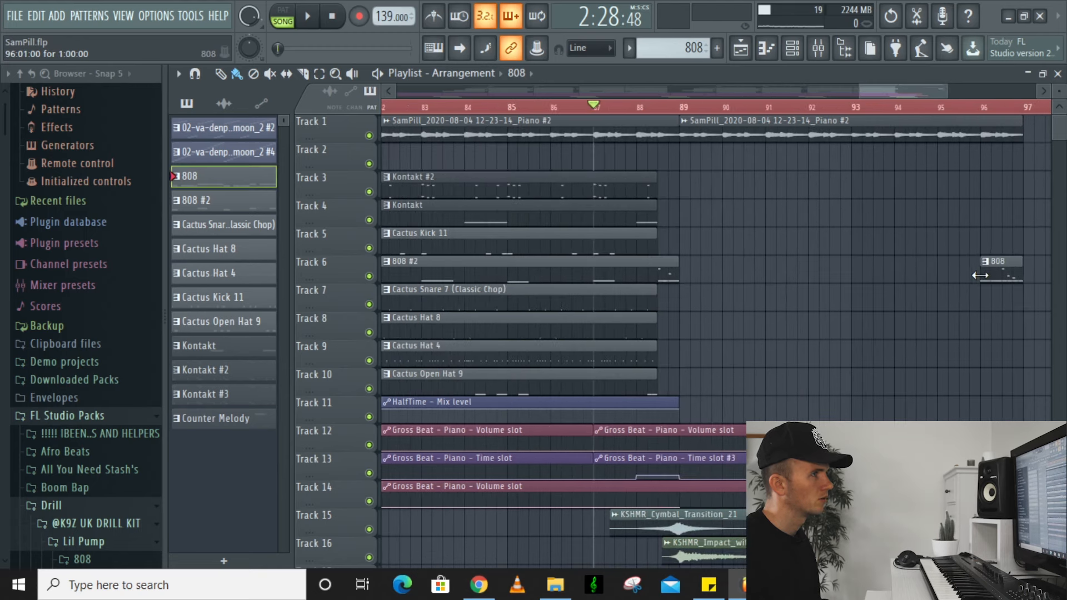
Place an 808 #2 clip at bar 97, cut it down to two bars and play the ending
scroll(914, 273, "down", 2)
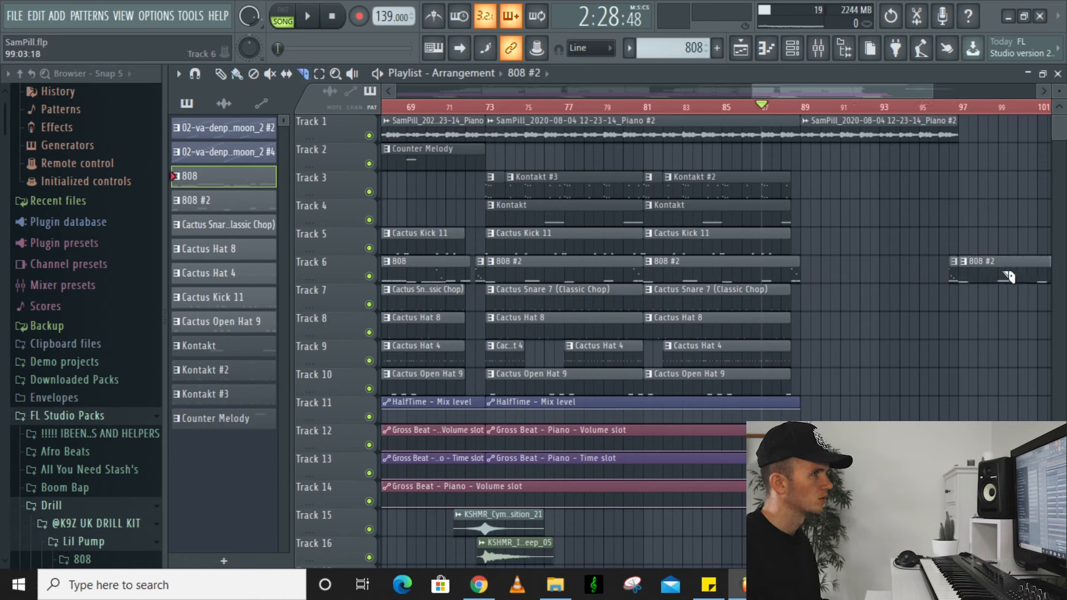
right_click(1033, 269)
left_click(924, 106)
key("space")
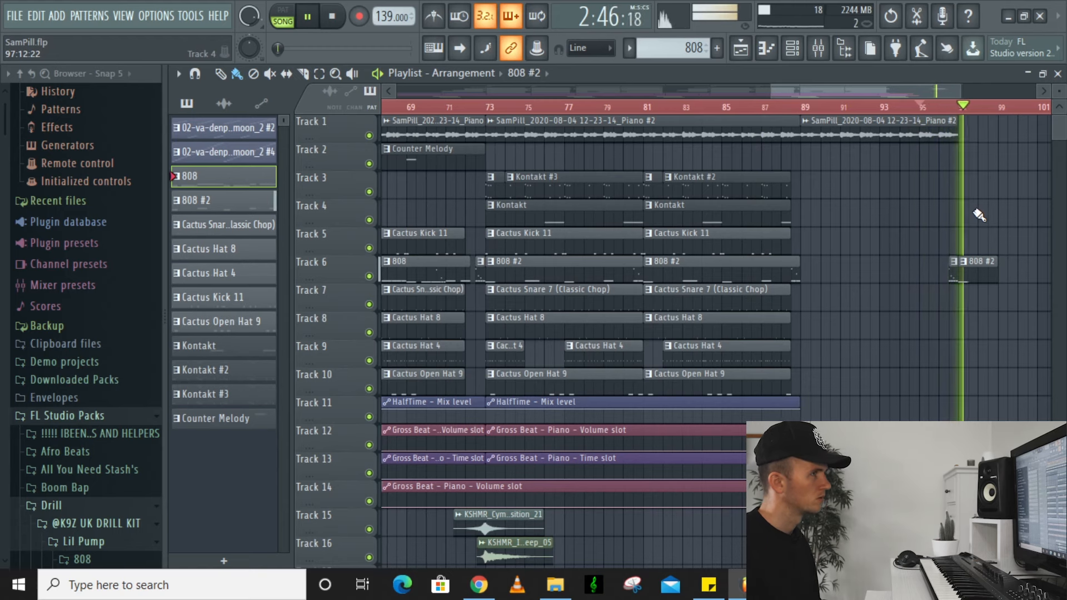
Stop playback and fit the playback range to the whole arrangement, ending with the 808 #2 clip at bar 97
scroll(979, 215, "down", 1)
key("ctrl+a")
key("space")
right_click(990, 230)
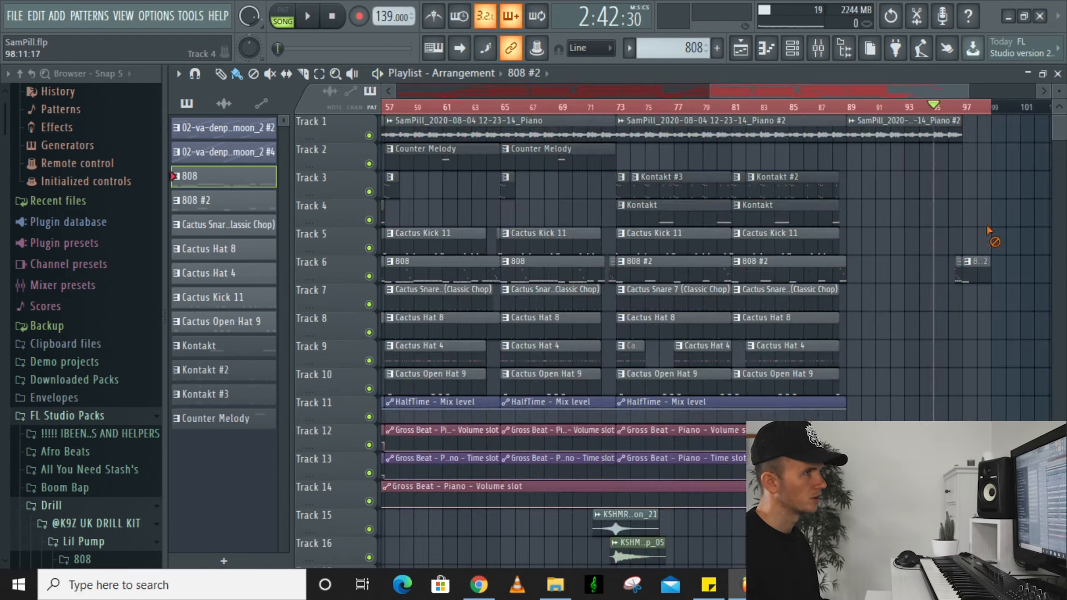